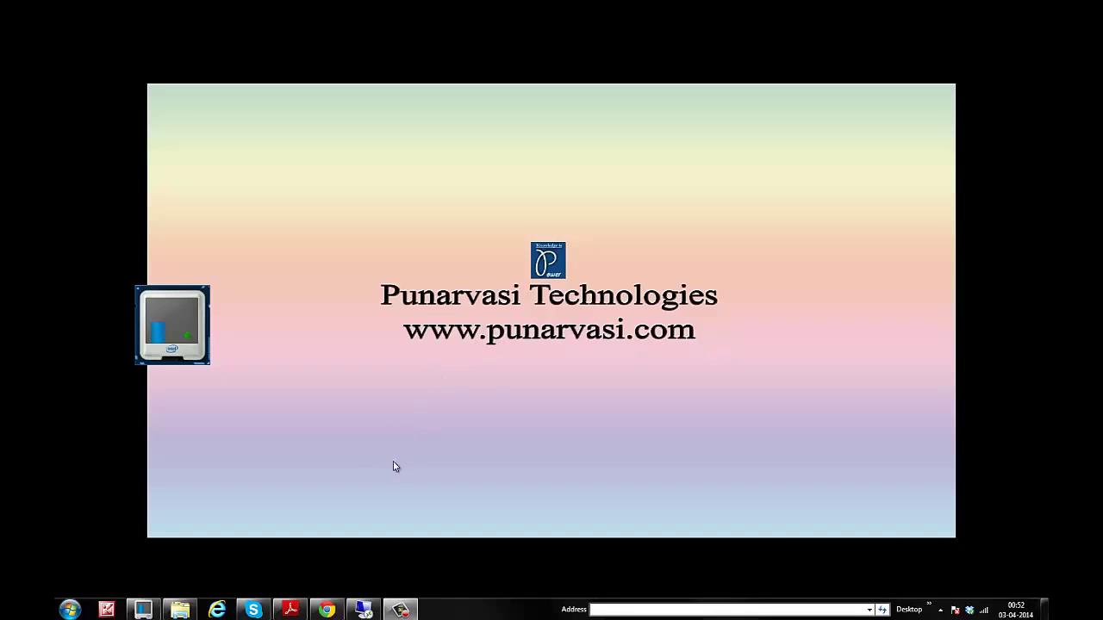
Step: Switch to the MyServer remote desktop session and check which account is logged in
mouse_move(366, 611)
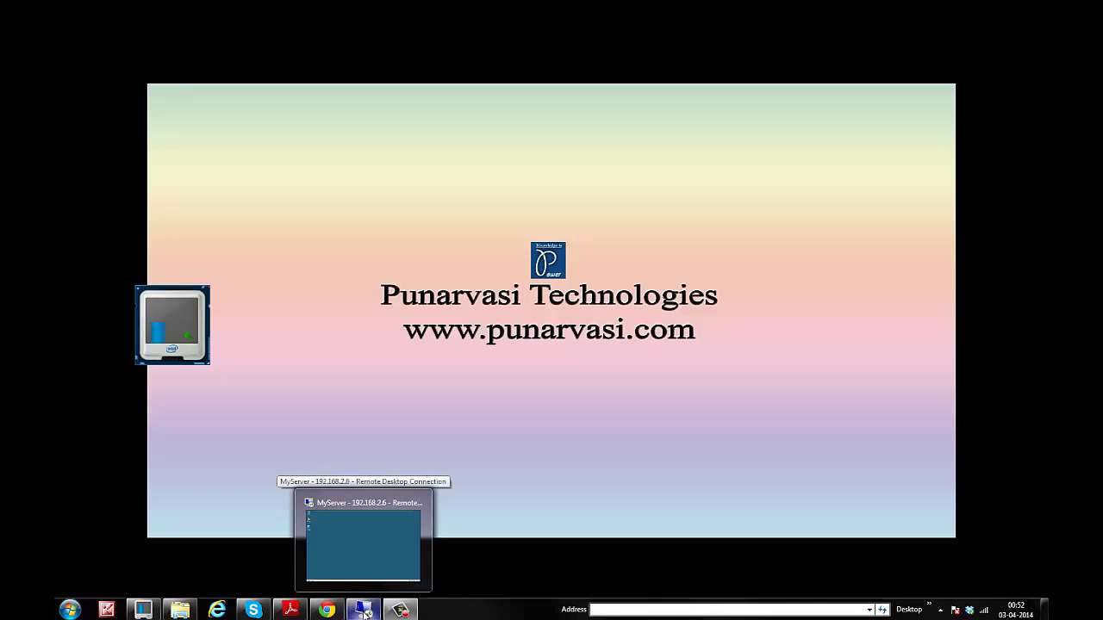
left_click(365, 611)
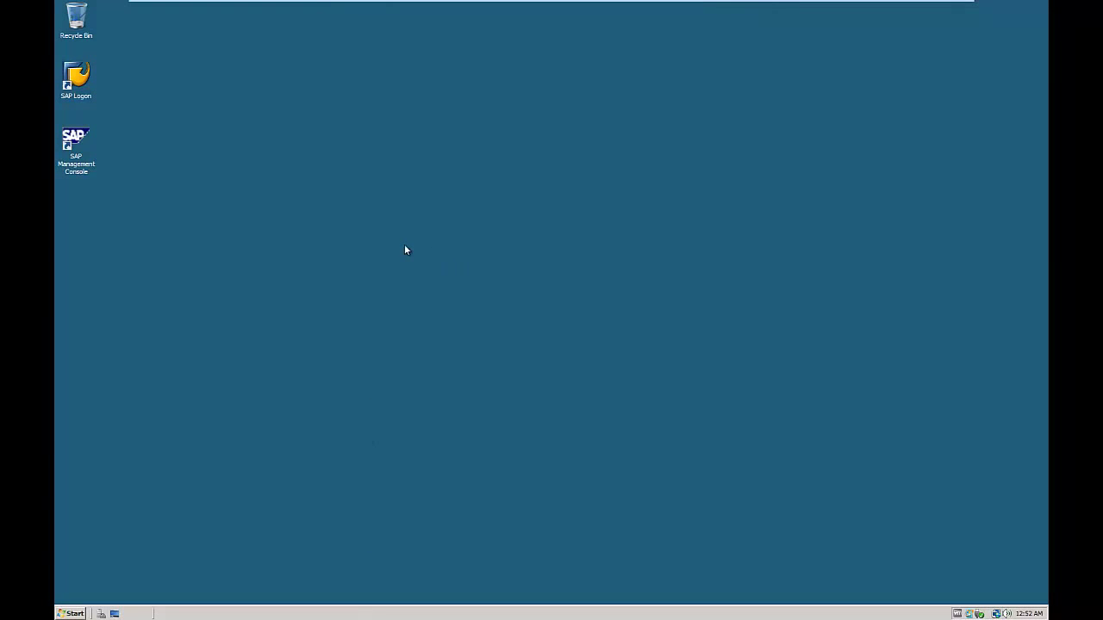
left_click(80, 76)
left_click(73, 612)
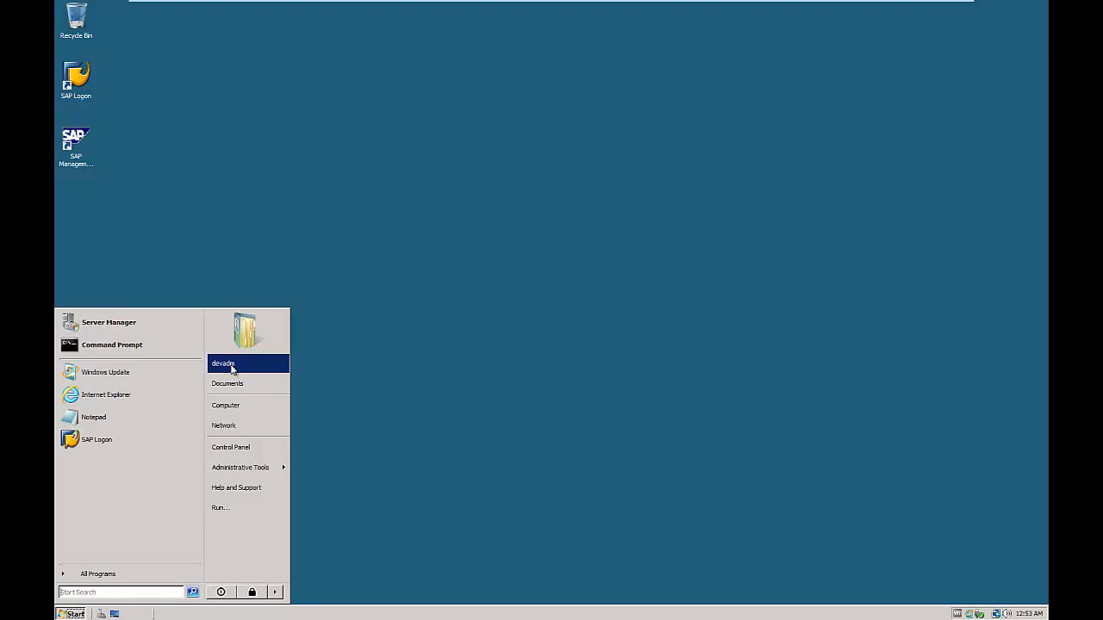
left_click(234, 278)
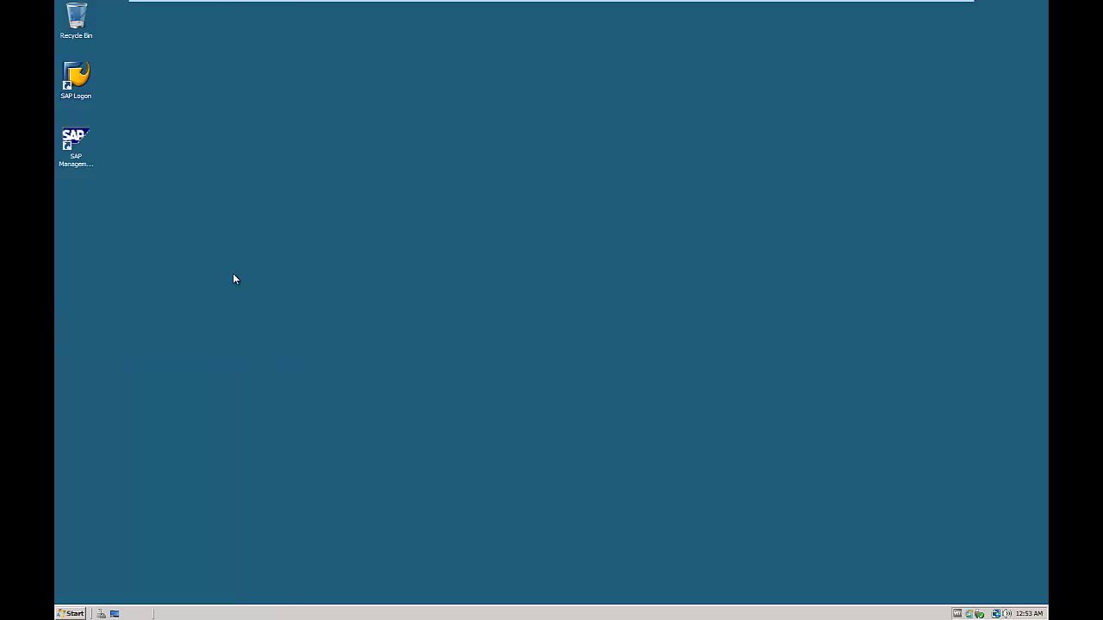
Step: Open the SAP Management Console, granting it permission and accepting the conversion of its configuration information
double_click(75, 139)
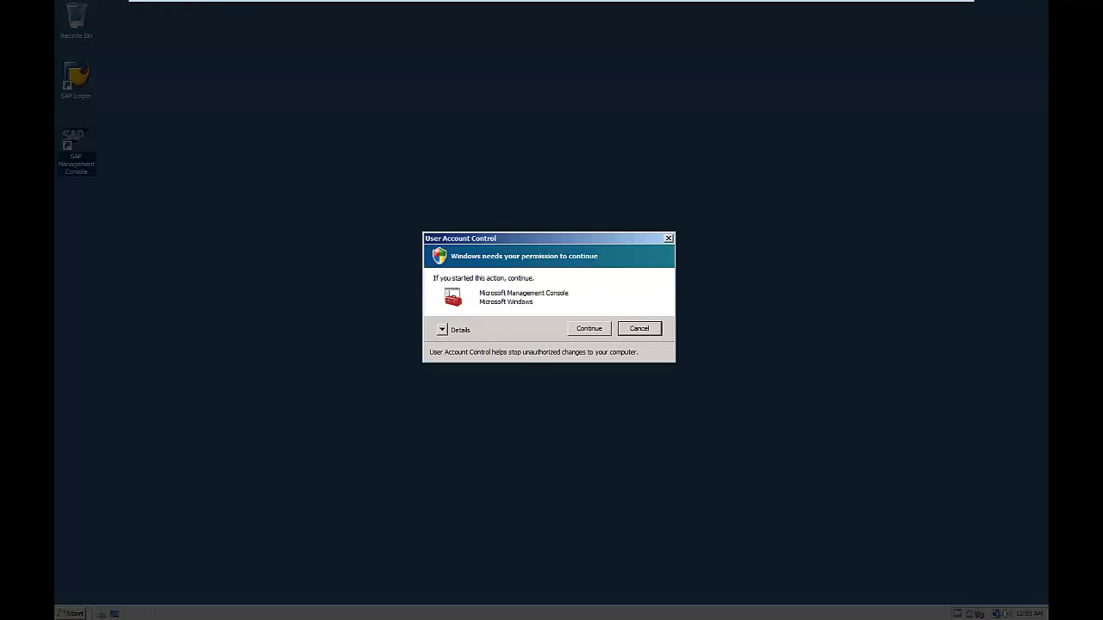
left_click(572, 332)
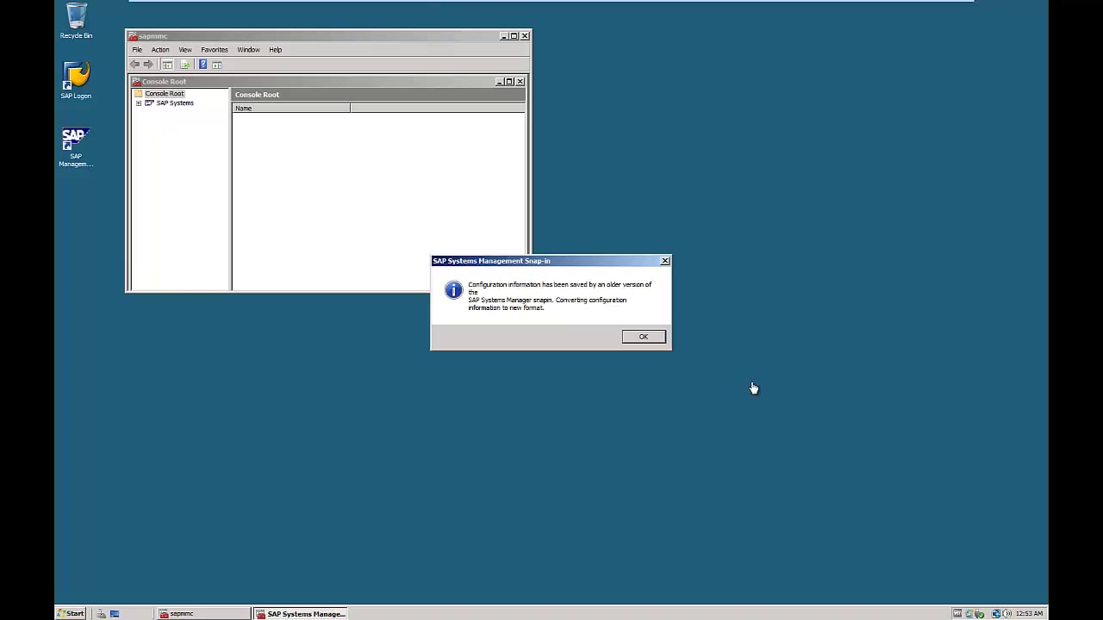
left_click(647, 338)
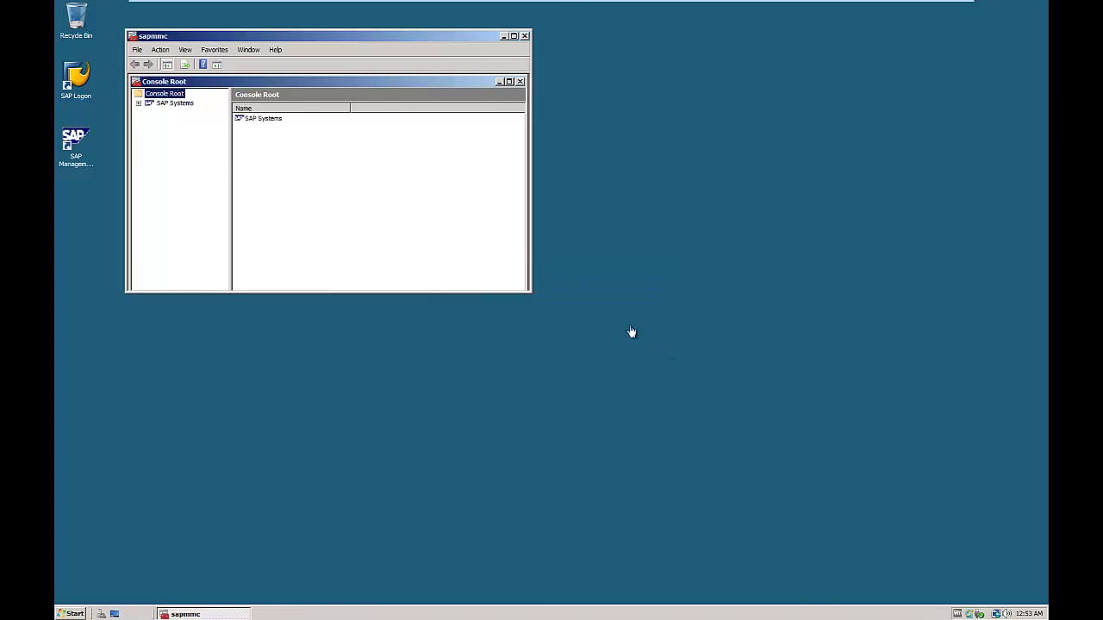
Step: Expand SAP Systems and examine the instances of DEV, DIS, PRD and QAS, returning to DEV
left_click(138, 103)
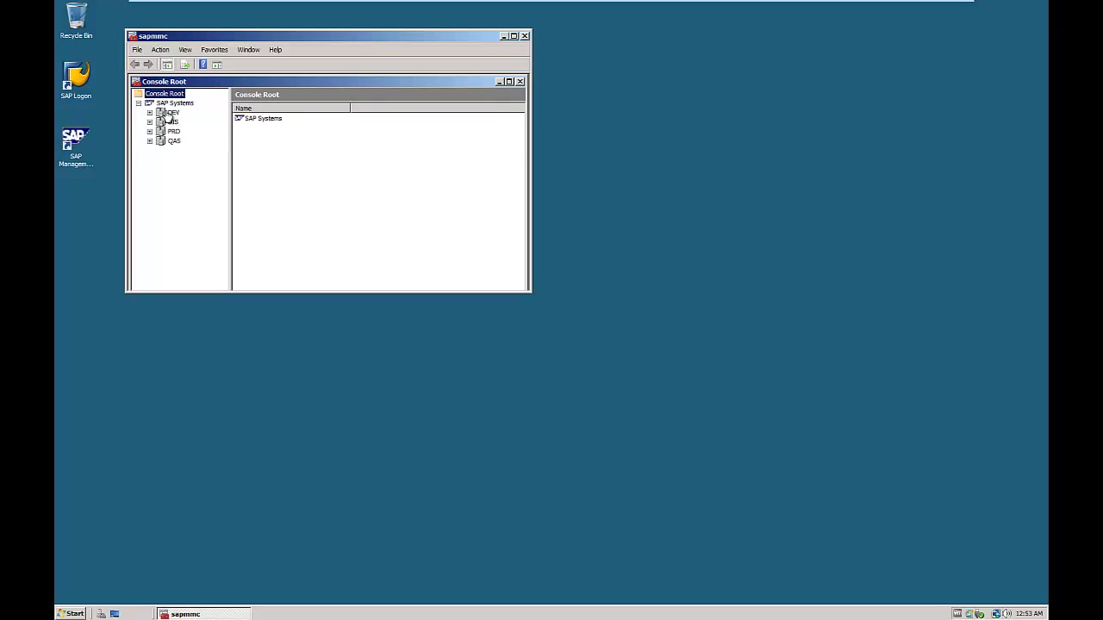
left_click(170, 113)
left_click(171, 121)
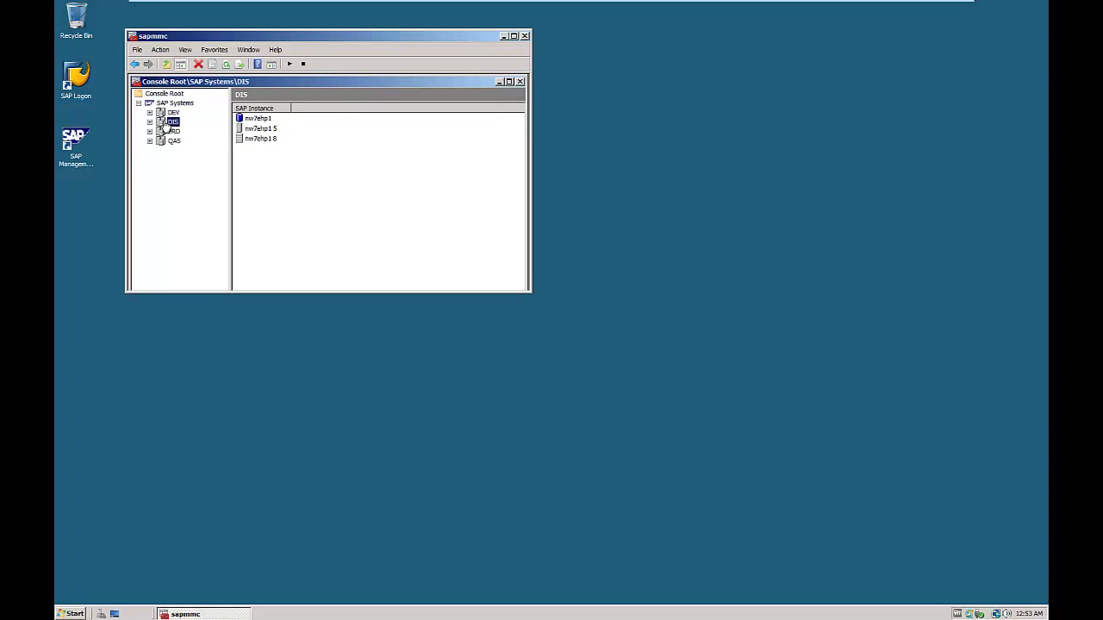
left_click(172, 131)
left_click(168, 141)
left_click(165, 113)
left_click(168, 122)
left_click(166, 131)
left_click(168, 140)
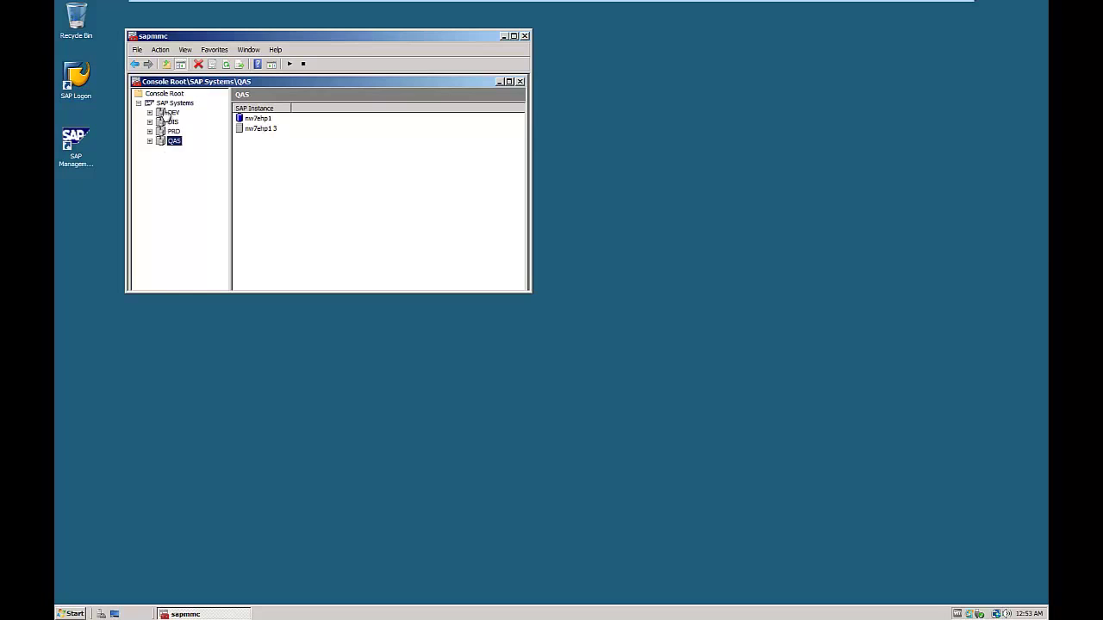
left_click(165, 113)
Step: Open the server's environment variables from the computer's advanced system settings, granting permission for the change
left_click(74, 614)
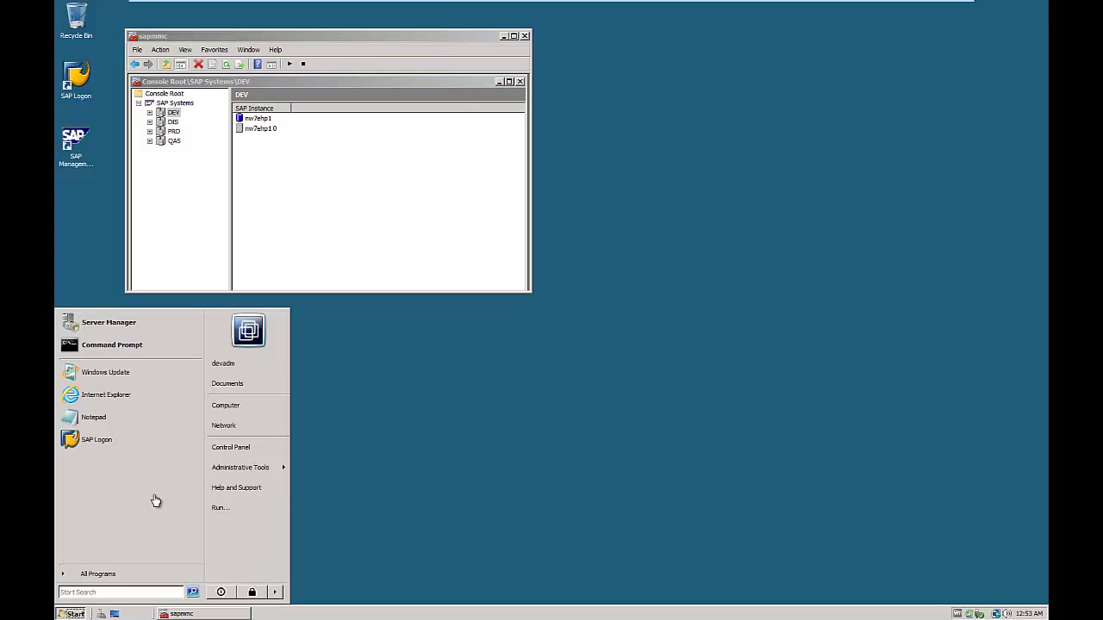
right_click(225, 410)
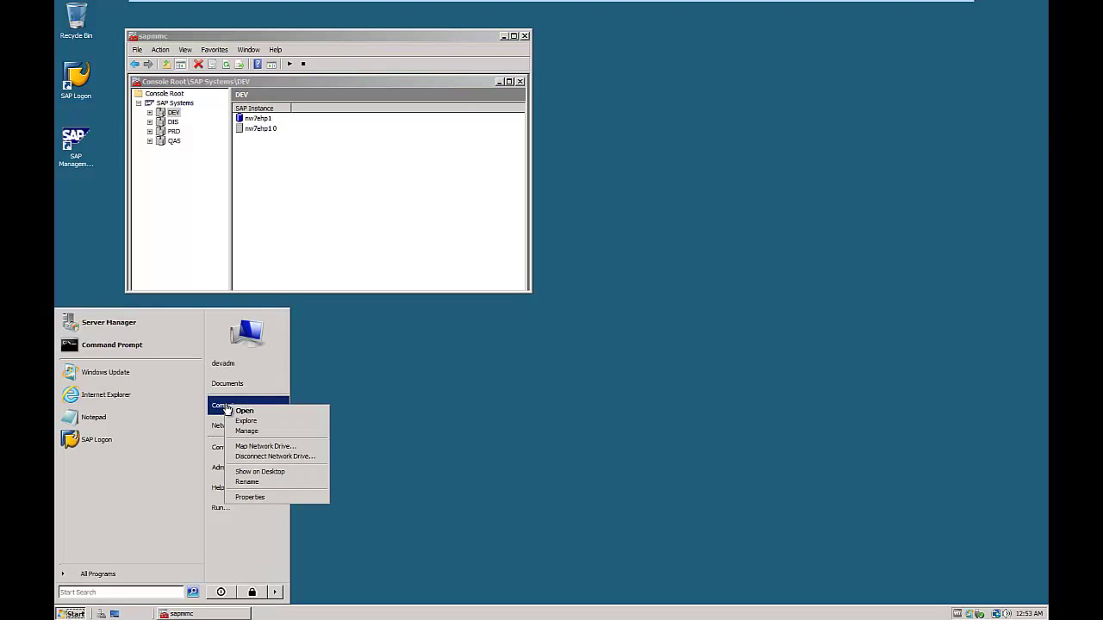
left_click(263, 498)
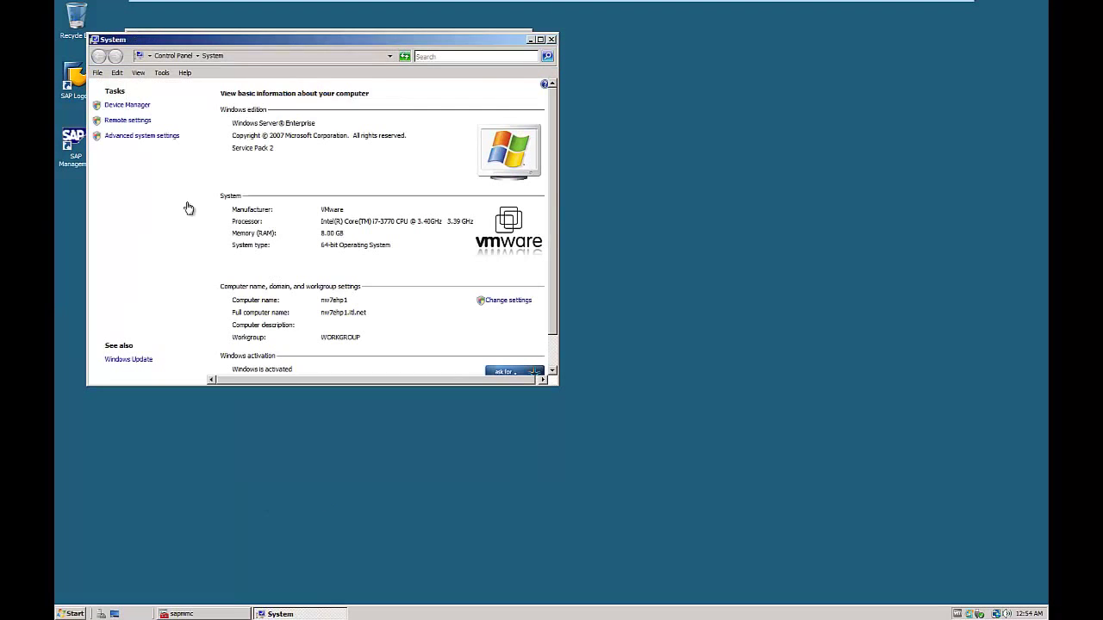
left_click(138, 140)
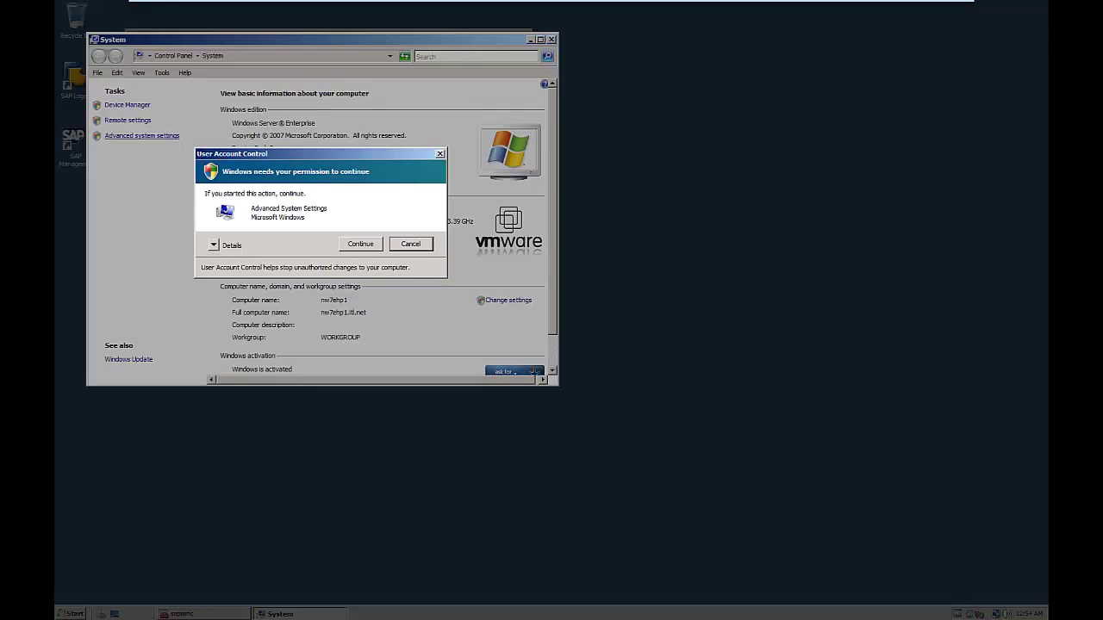
left_click(360, 245)
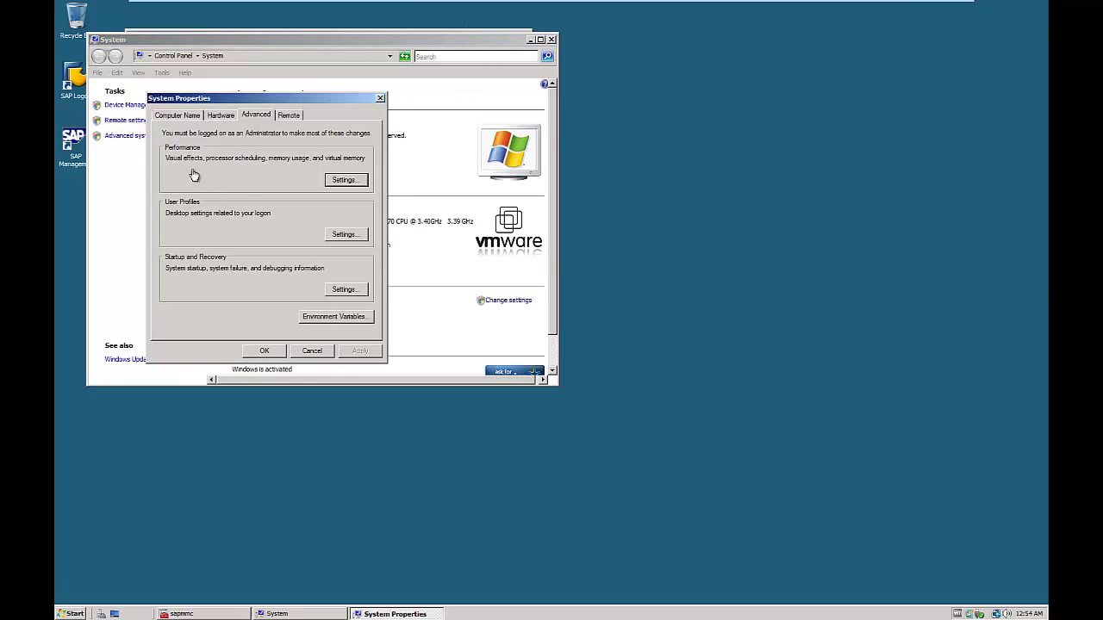
left_click(322, 317)
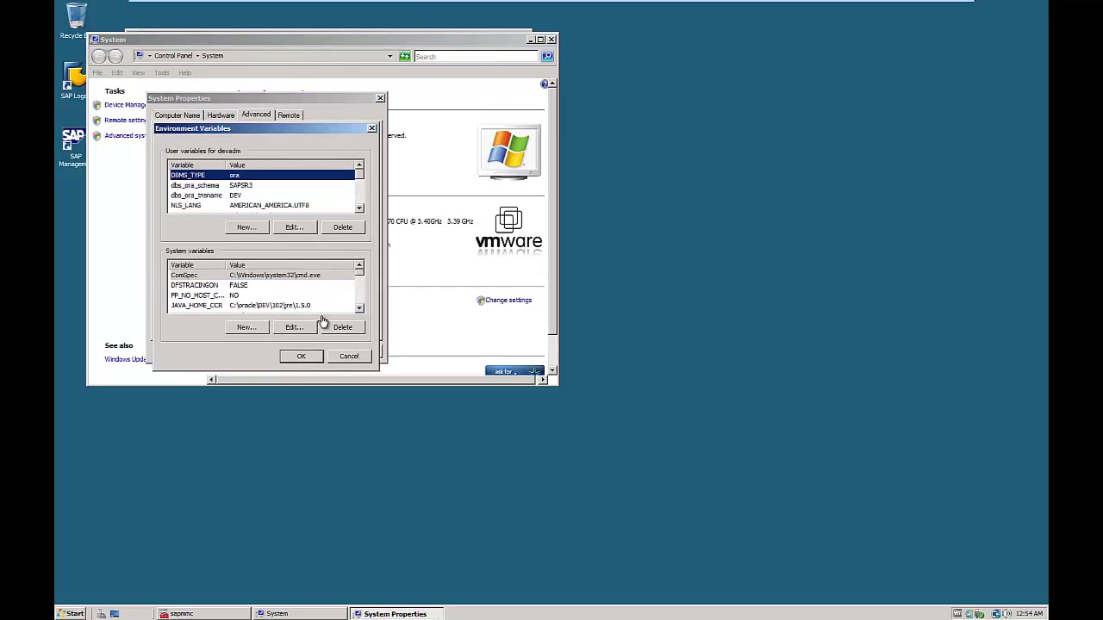
Step: Examine the database-related user variables, including dbs_ora_schema, dbs_ora_tnsname, ORACLE_SID and SAPDATA_HOME
left_click(195, 186)
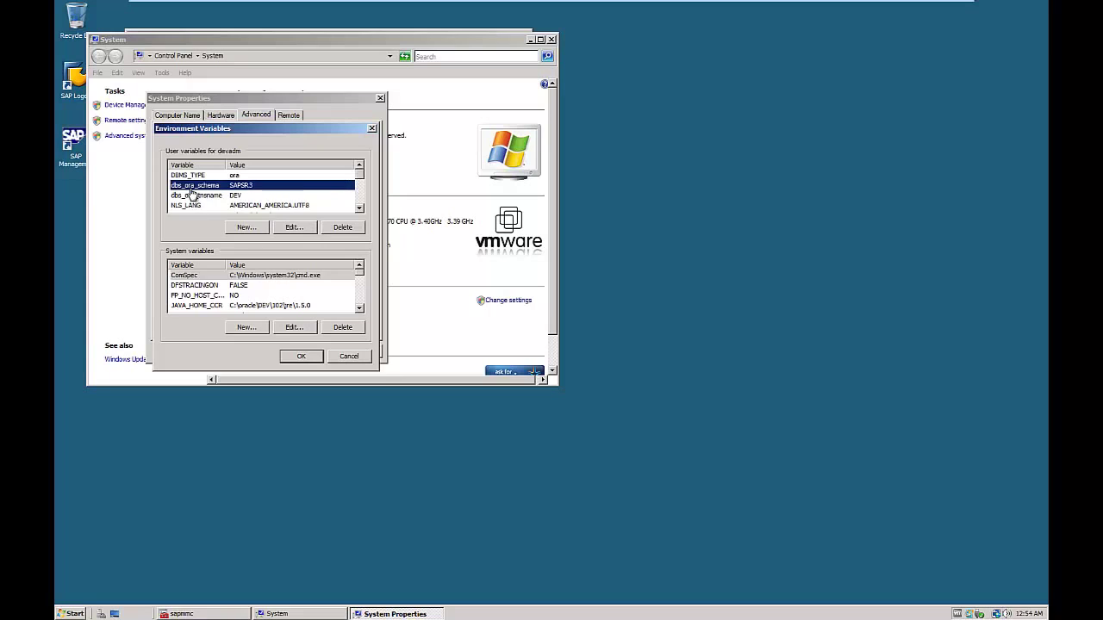
left_click(197, 196)
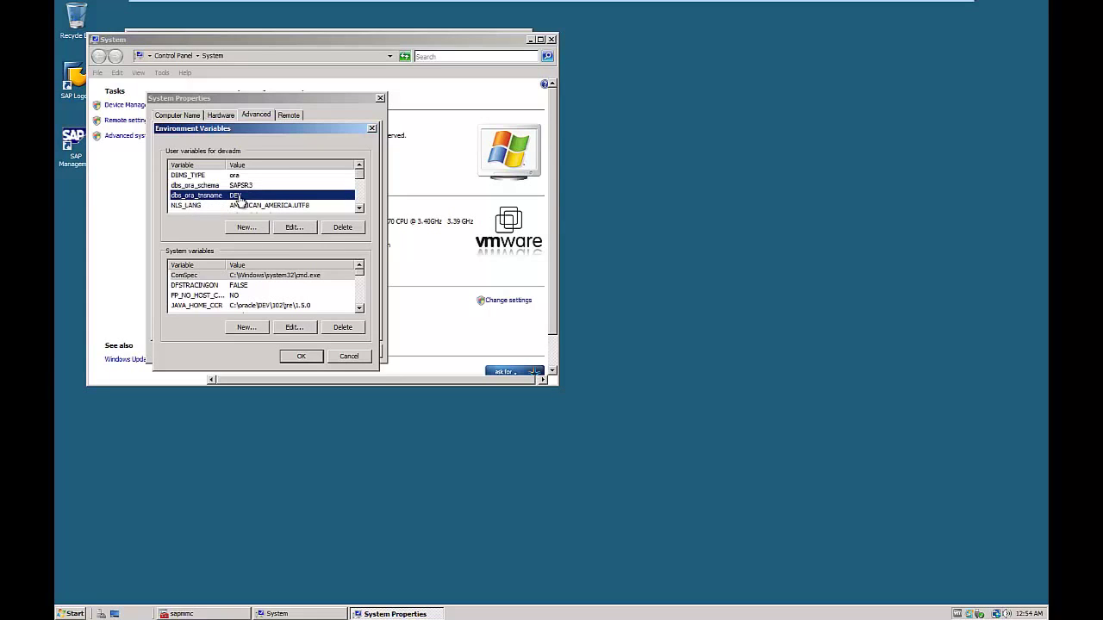
key("Down")
left_click(359, 209)
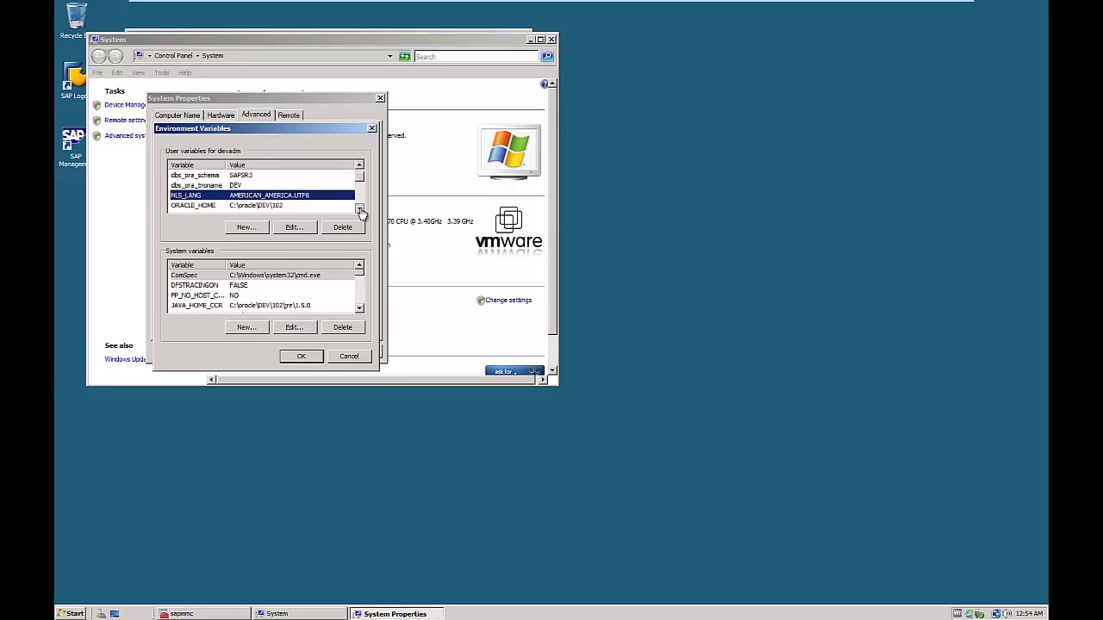
left_click(359, 210)
left_click(194, 207)
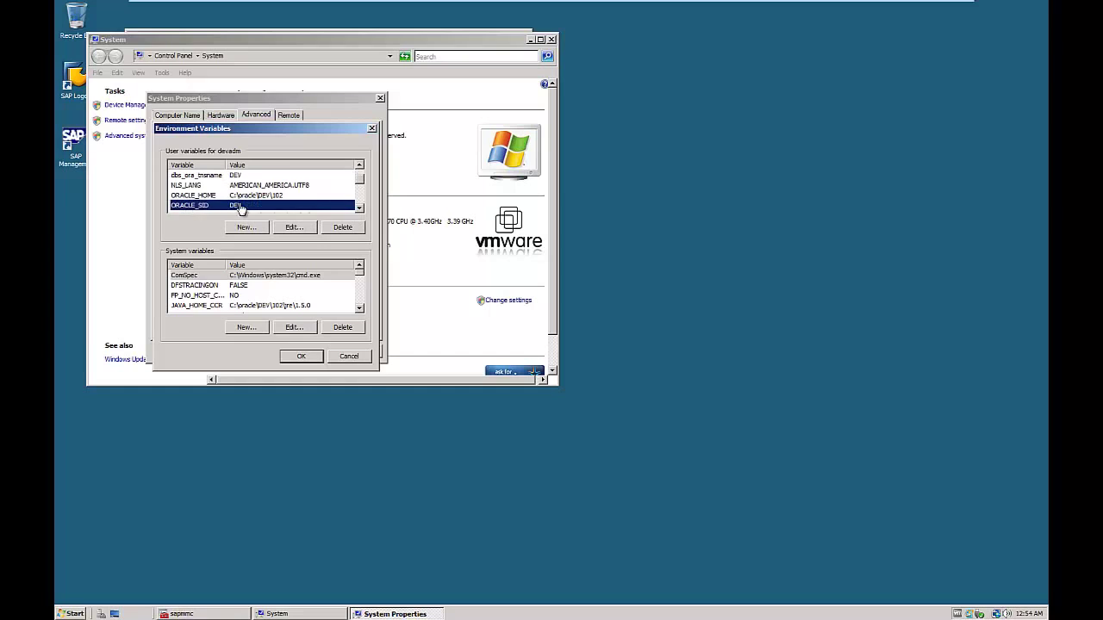
left_click(359, 209)
left_click(360, 208)
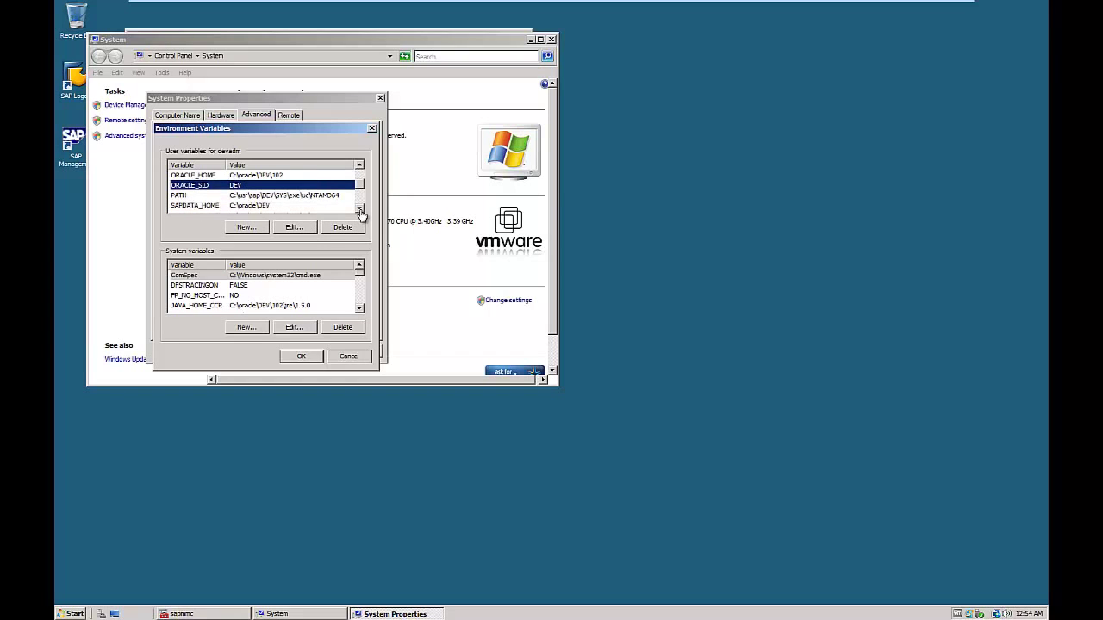
left_click(198, 207)
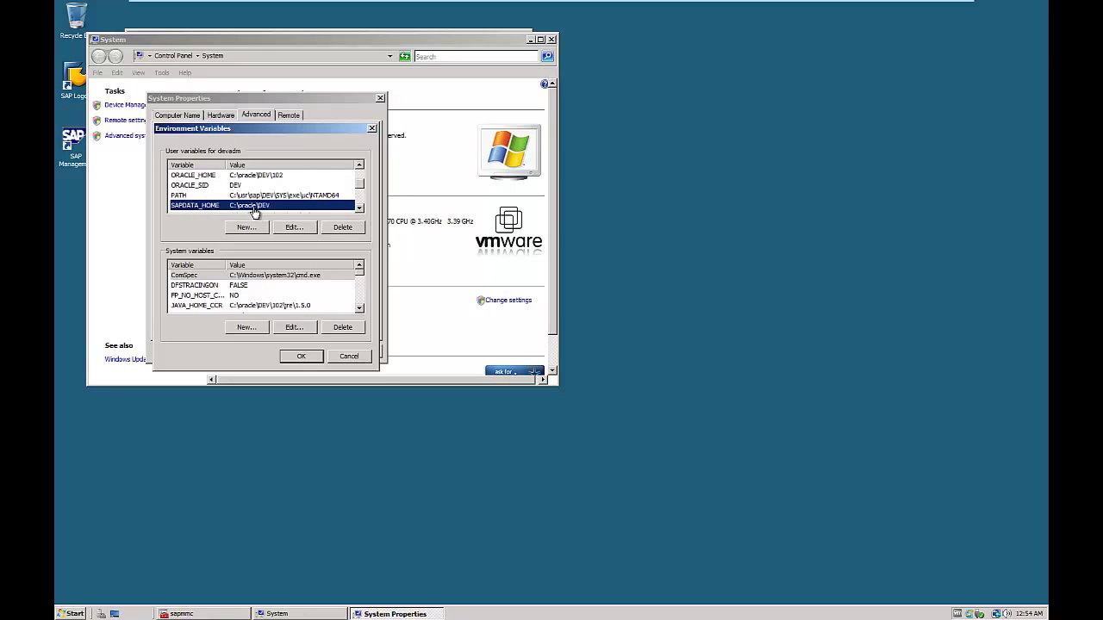
Step: Examine the remaining user variables from SAPEXE down to TNS_ADMIN, dismissing the Windows color scheme prompt
left_click(359, 209)
left_click(359, 209)
left_click(360, 208)
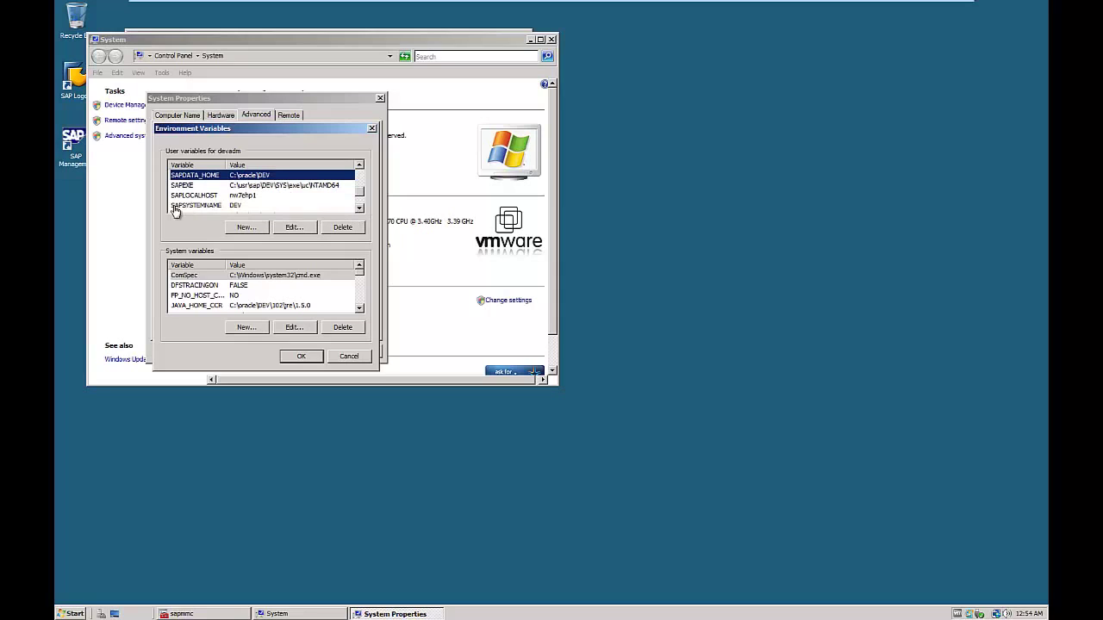
left_click(359, 208)
left_click(359, 209)
left_click(359, 209)
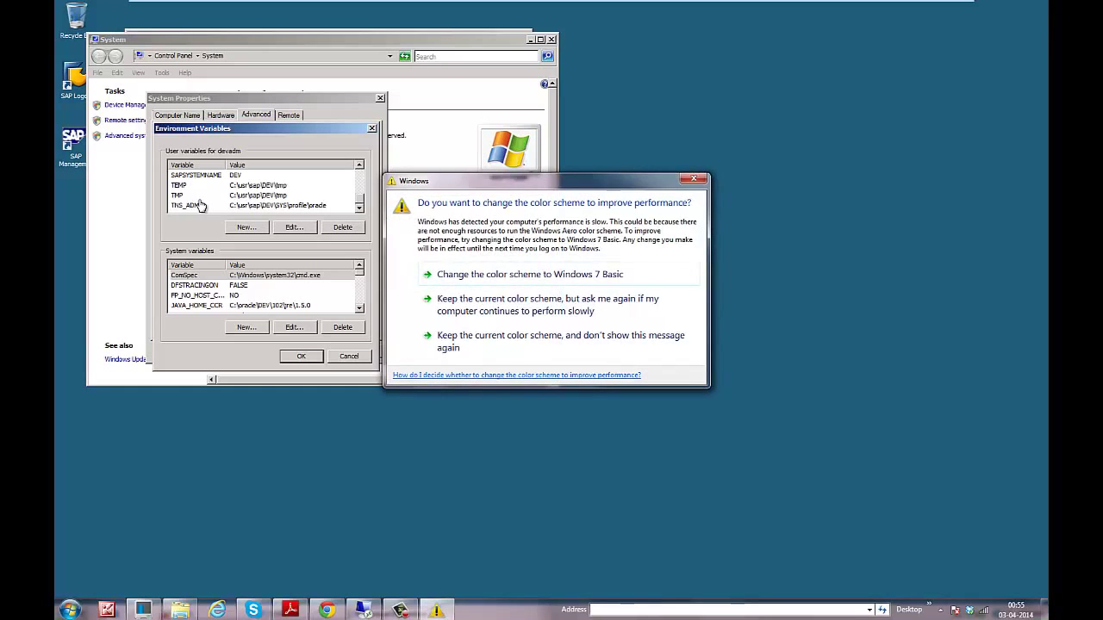
left_click(698, 181)
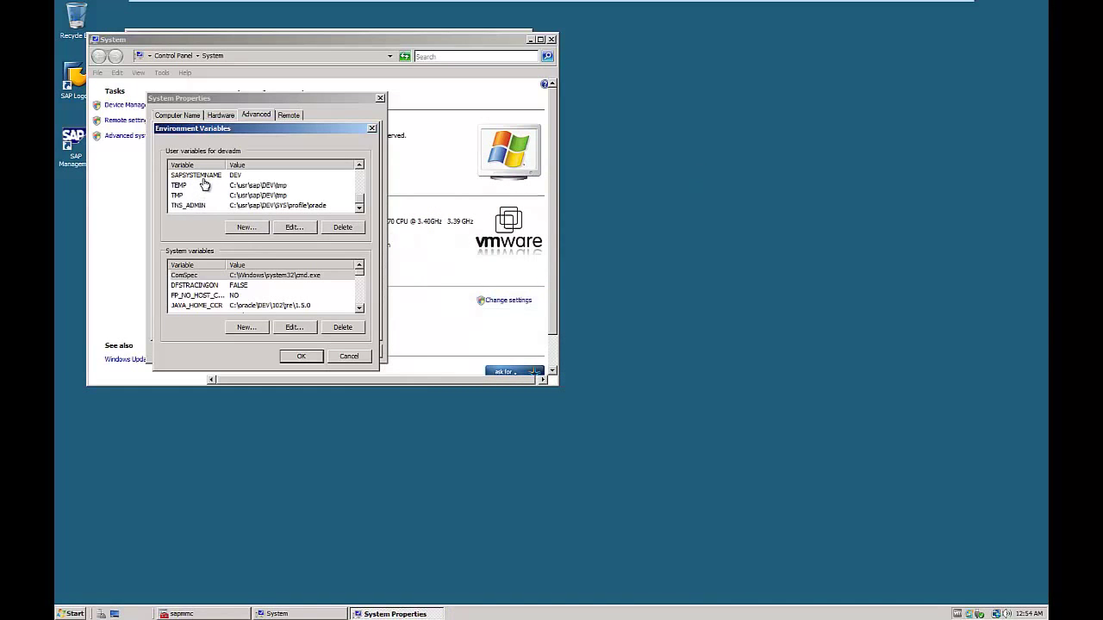
Step: Close the Environment Variables, System Properties and System windows
left_click(293, 357)
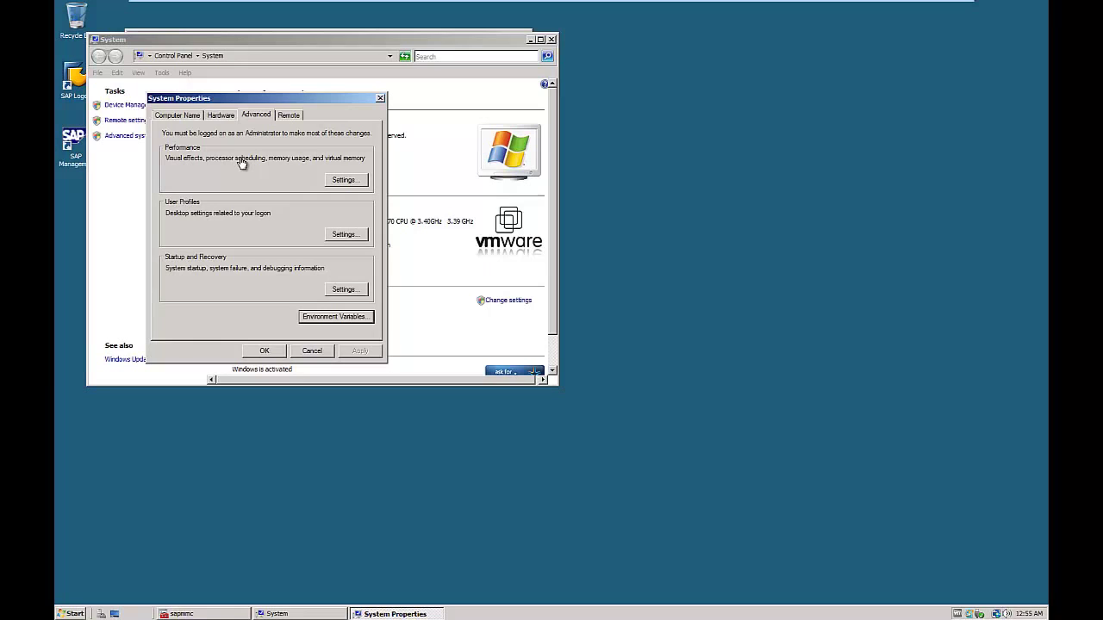
left_click(264, 351)
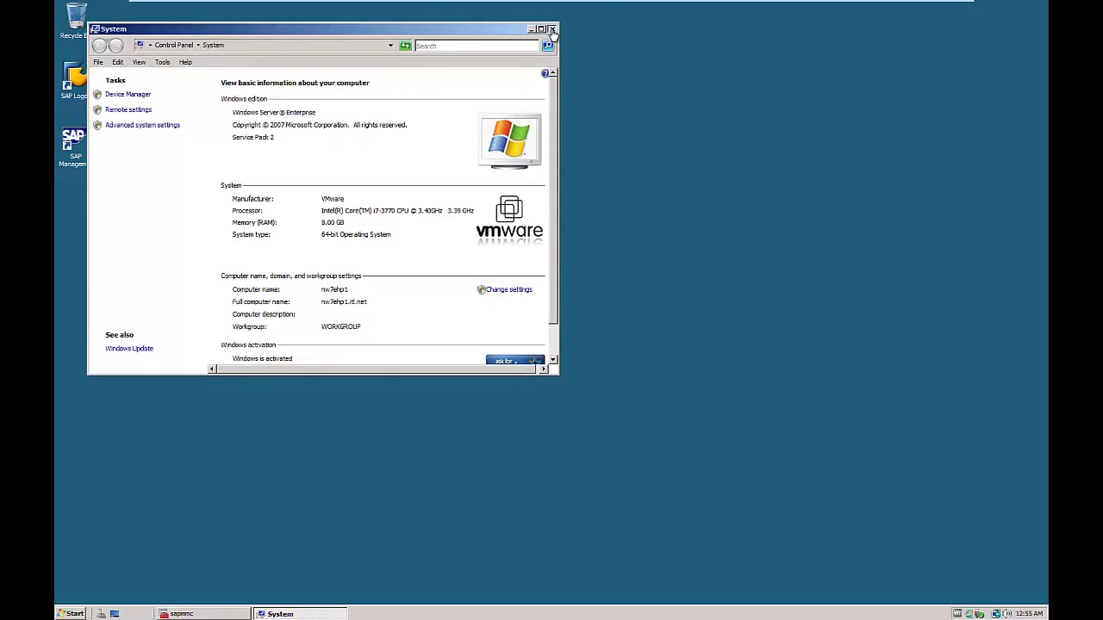
left_click(552, 34)
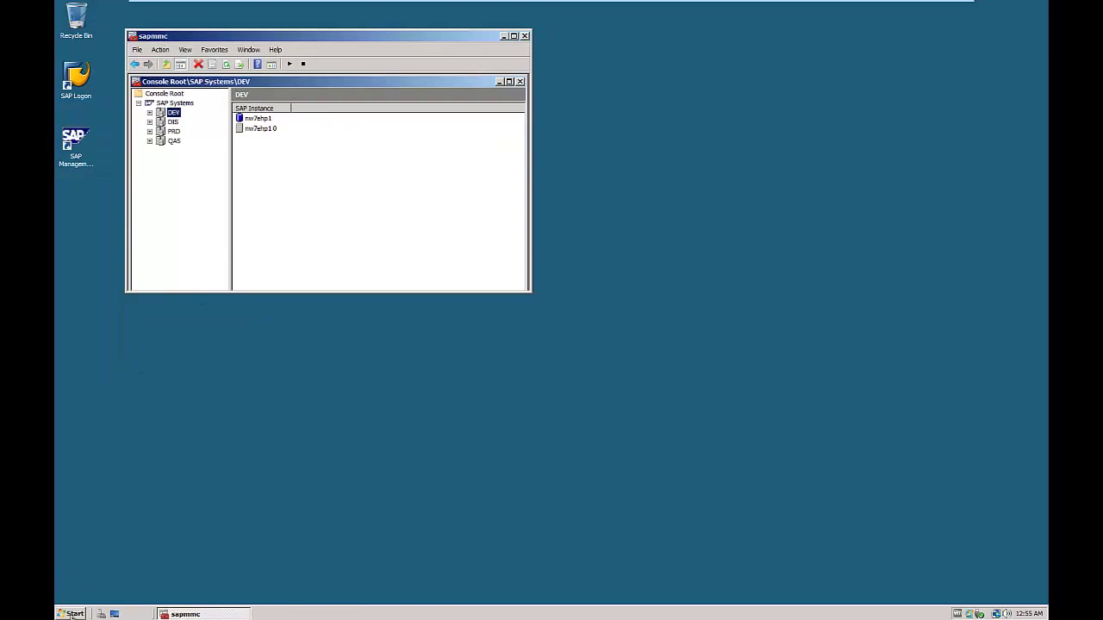
Step: Open a Command Prompt and launch SQL*Plus with "sqlplus /nolog"
left_click(74, 614)
left_click(110, 346)
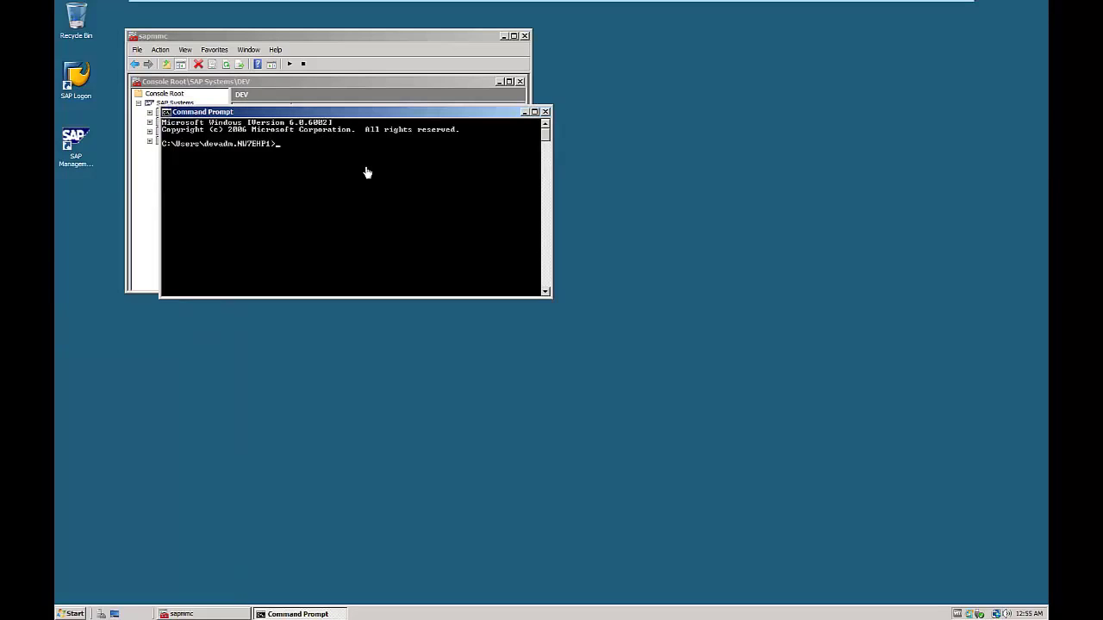
type("sqlplus /nolog")
key("Return")
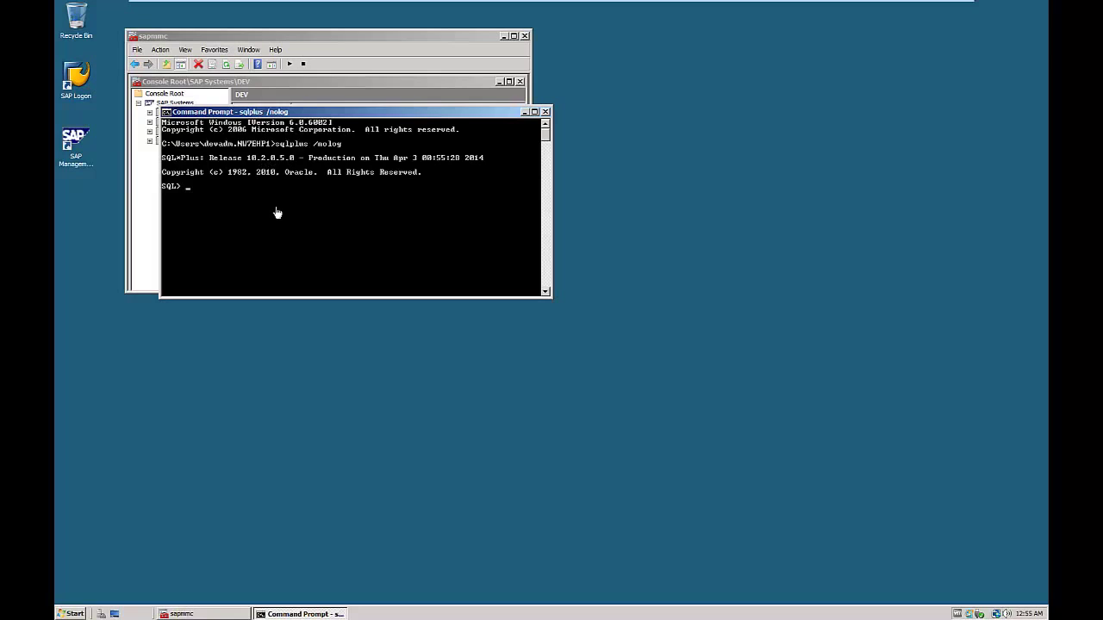
Step: Connect to the Oracle database with "connect /as sysdba" and start it with "startup"
type("connect /as")
type("sysdba")
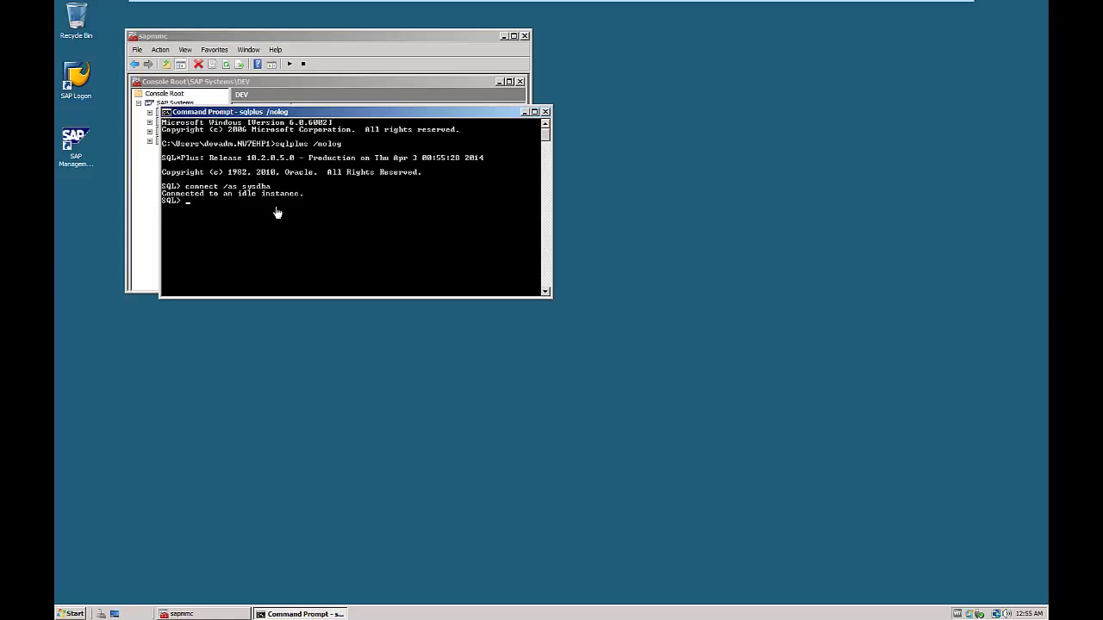
type("tartu")
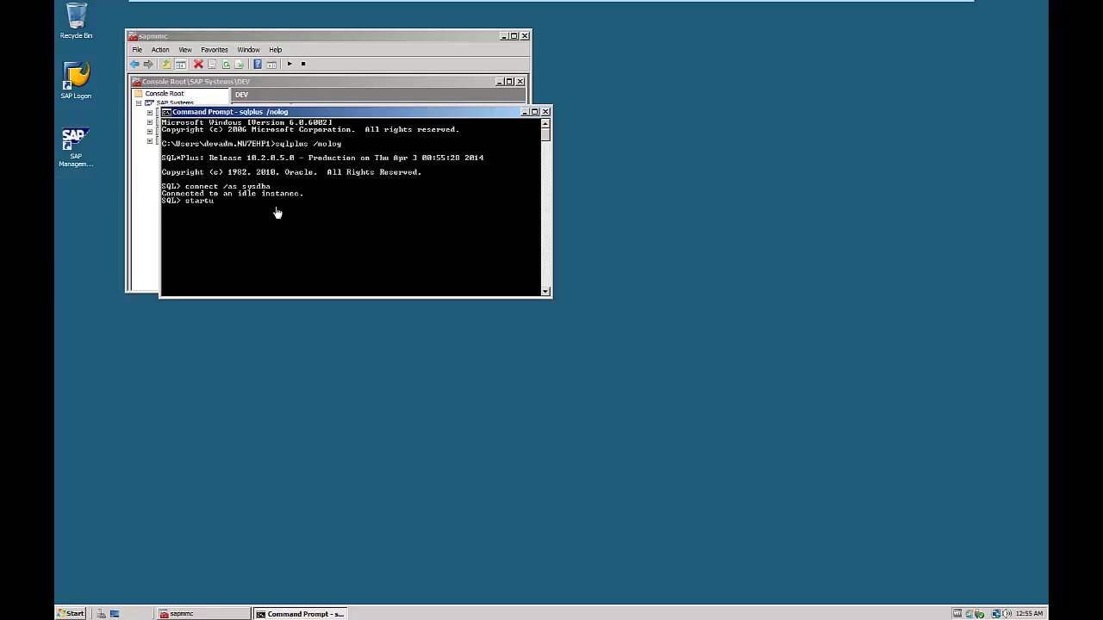
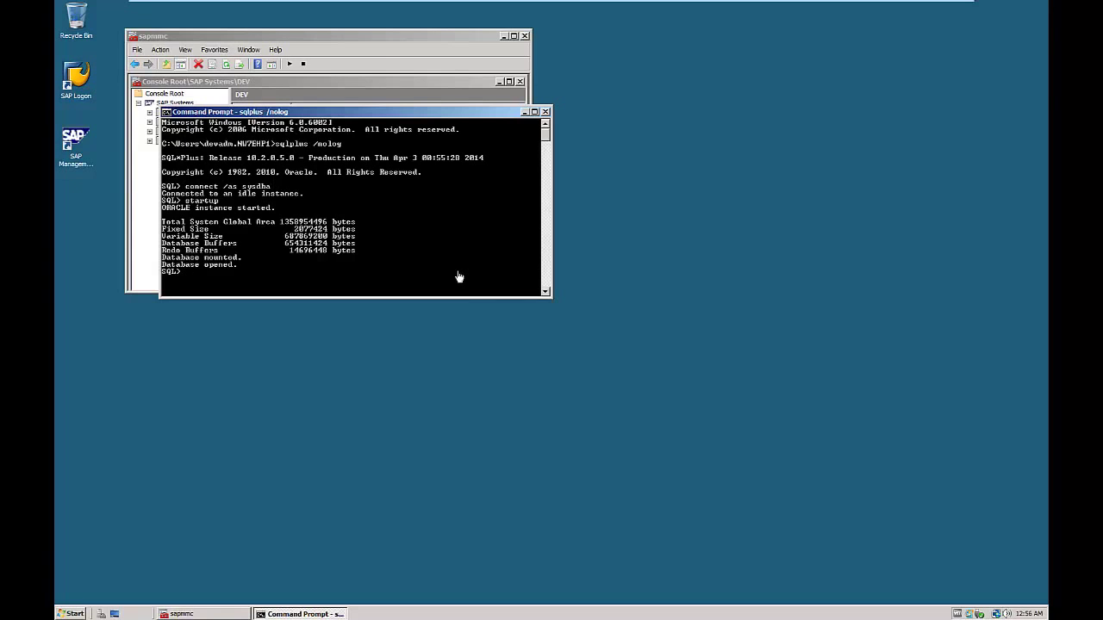
Step: Start the DEV system in SAP Management Console with the default start timeout, authenticating with the OS user's password
left_click(371, 38)
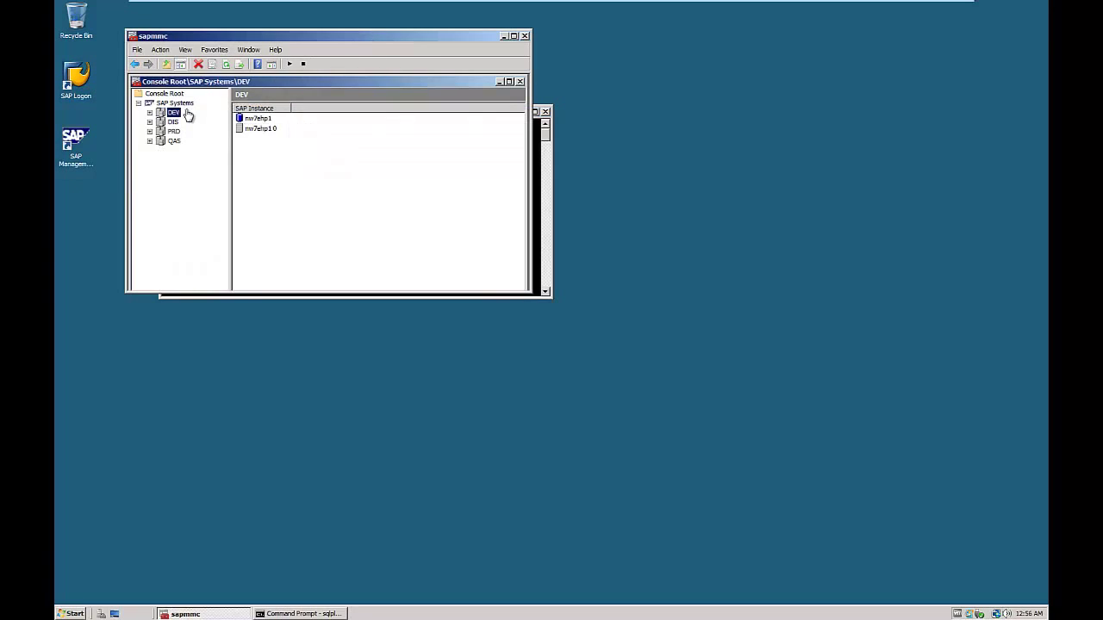
right_click(162, 114)
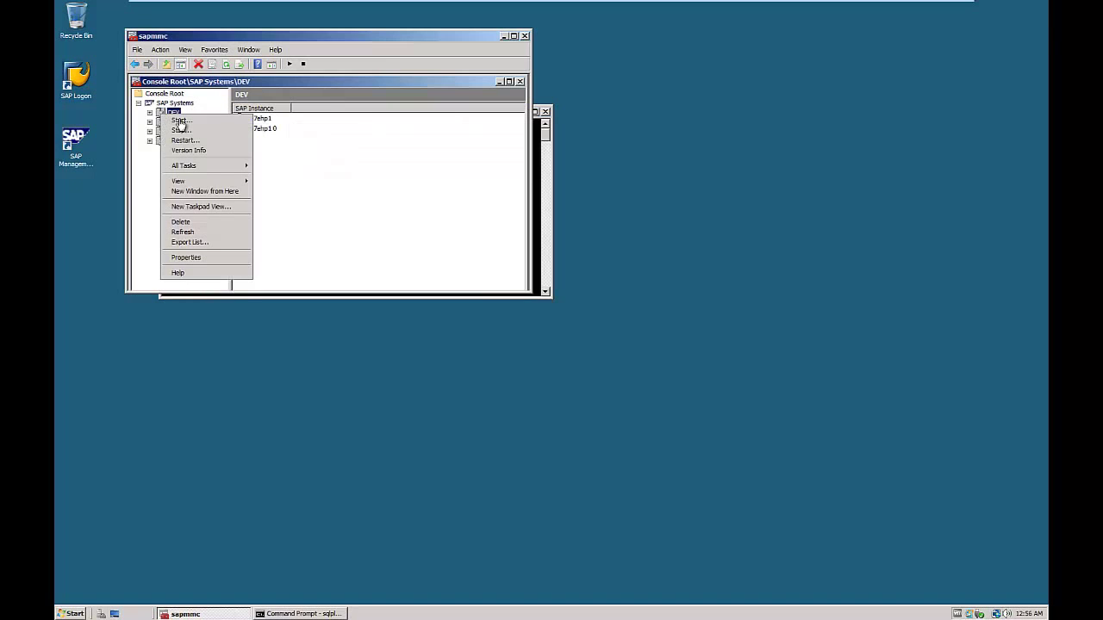
left_click(180, 121)
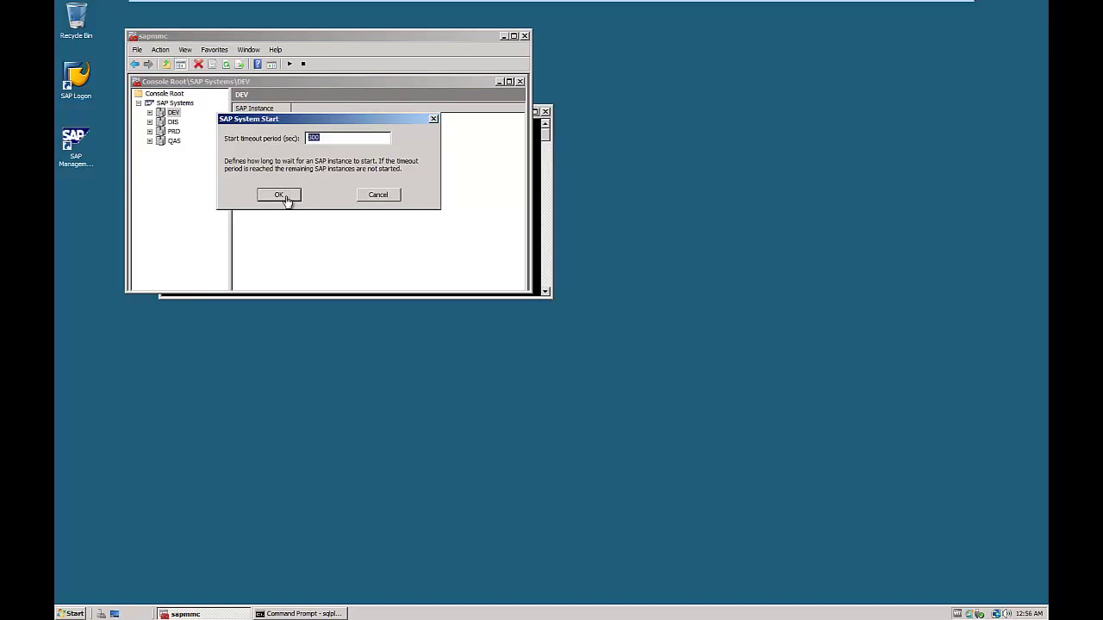
left_click(288, 196)
left_click(292, 177)
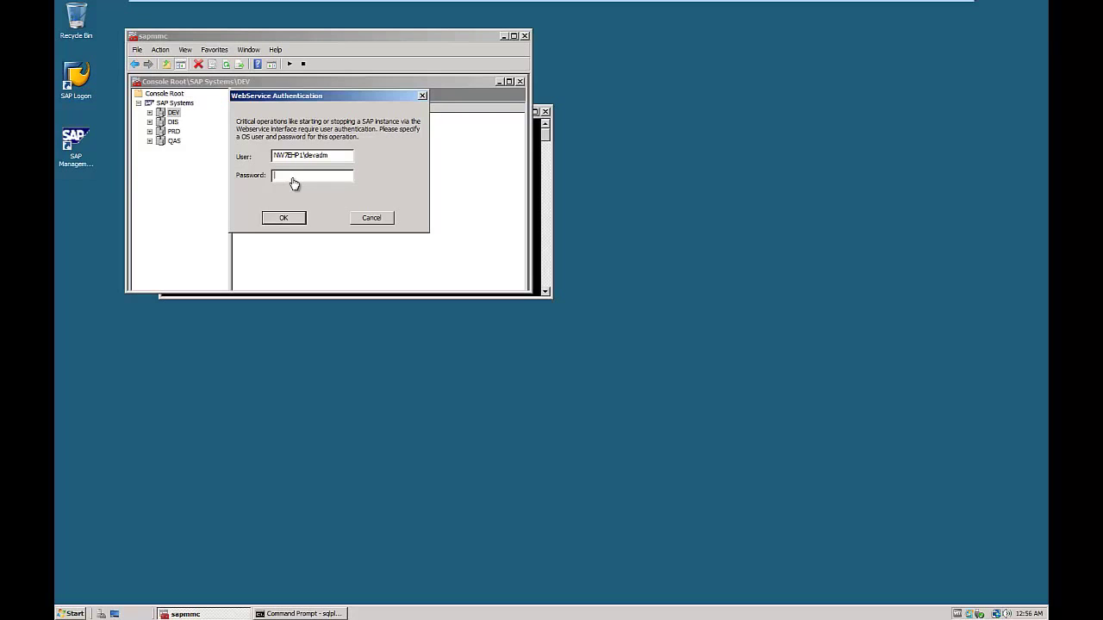
type("*")
key("Return")
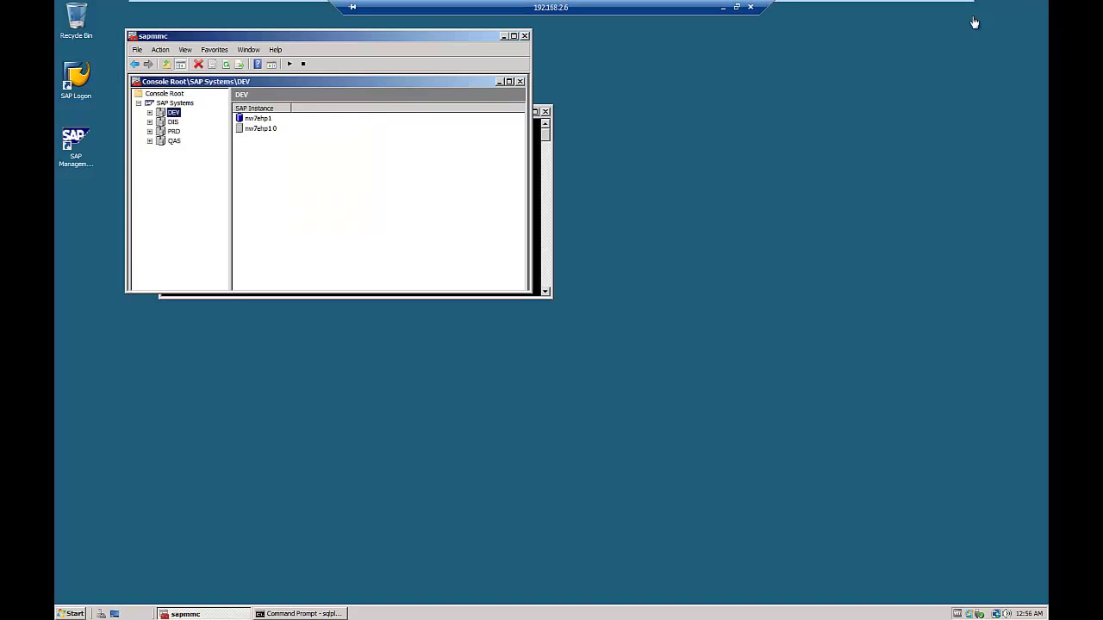
Step: Open the AS ABAP WP Table of DEV's instance nw7ehp1 0 and refresh it repeatedly to check the work processes
left_click(149, 113)
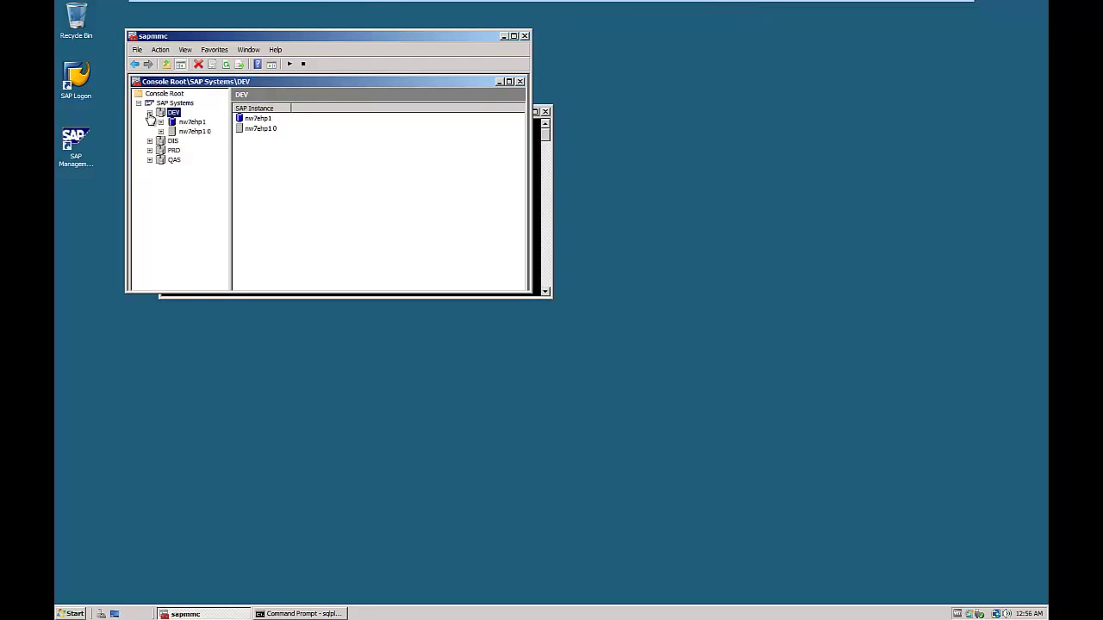
left_click(161, 132)
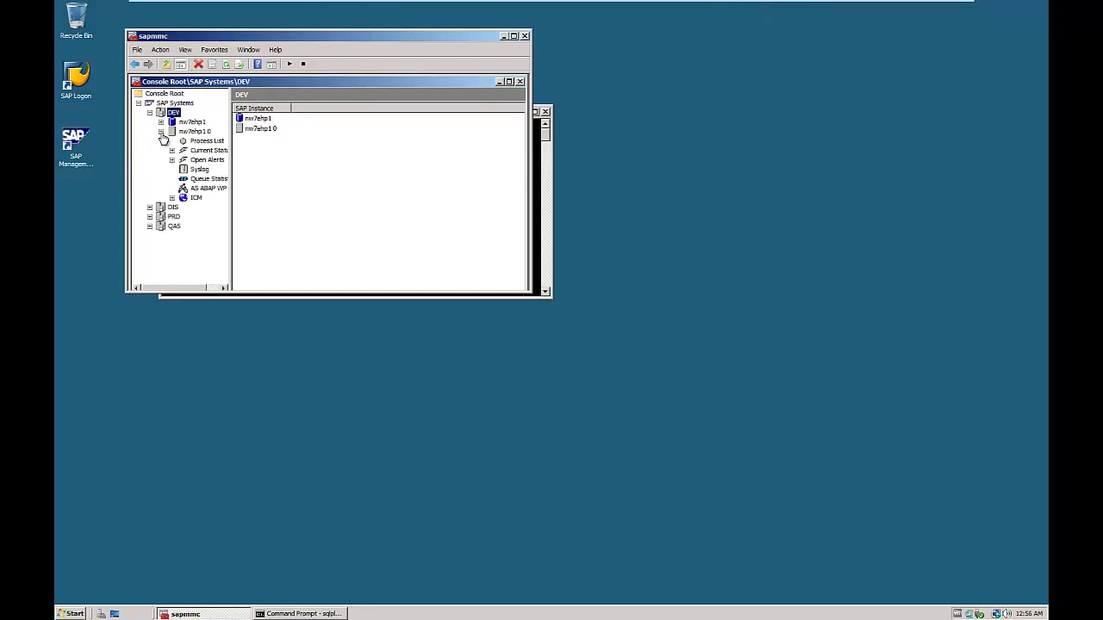
left_click(205, 188)
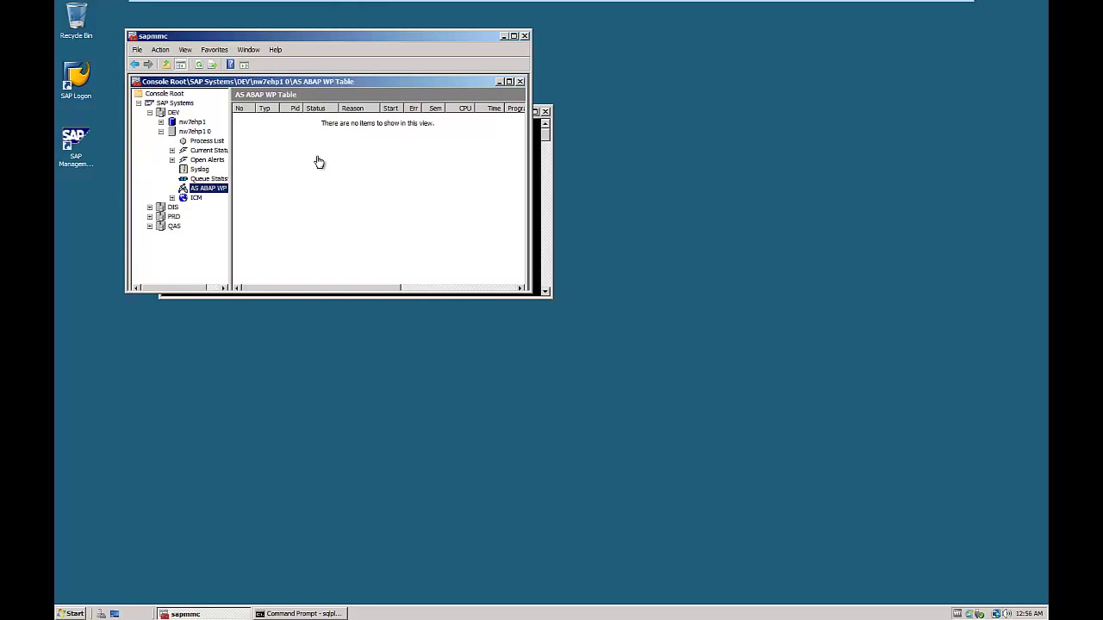
left_click(200, 66)
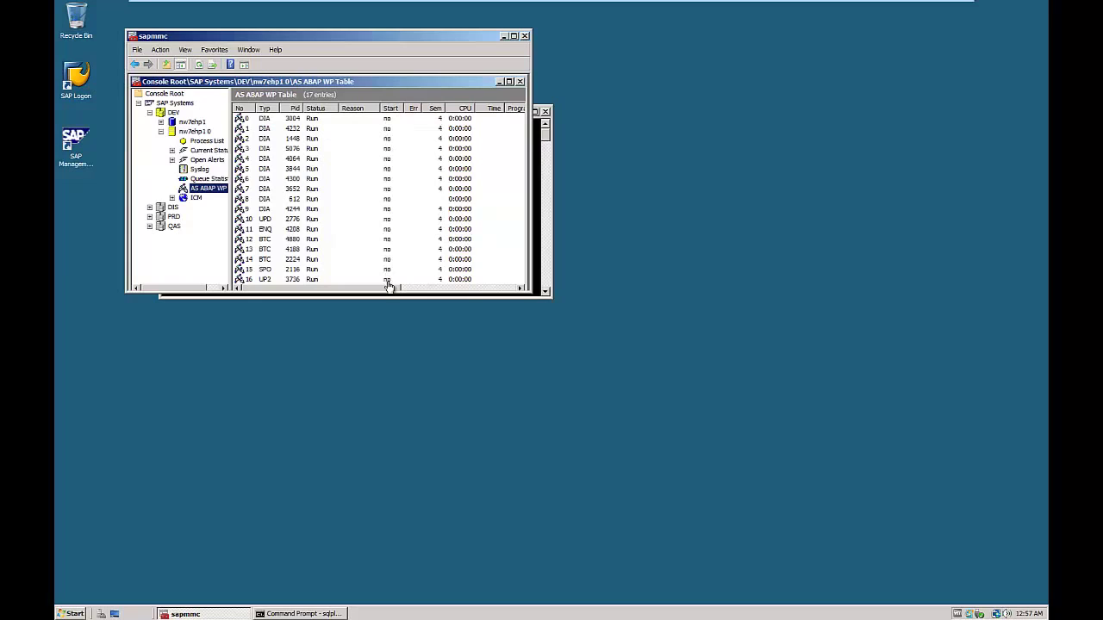
left_click(200, 66)
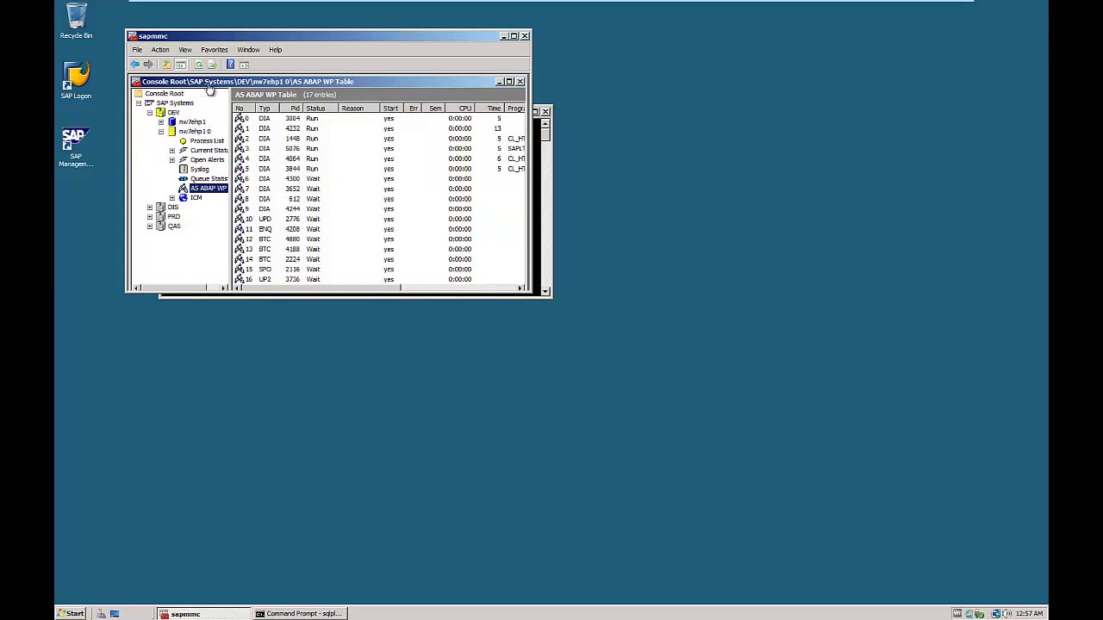
left_click(199, 66)
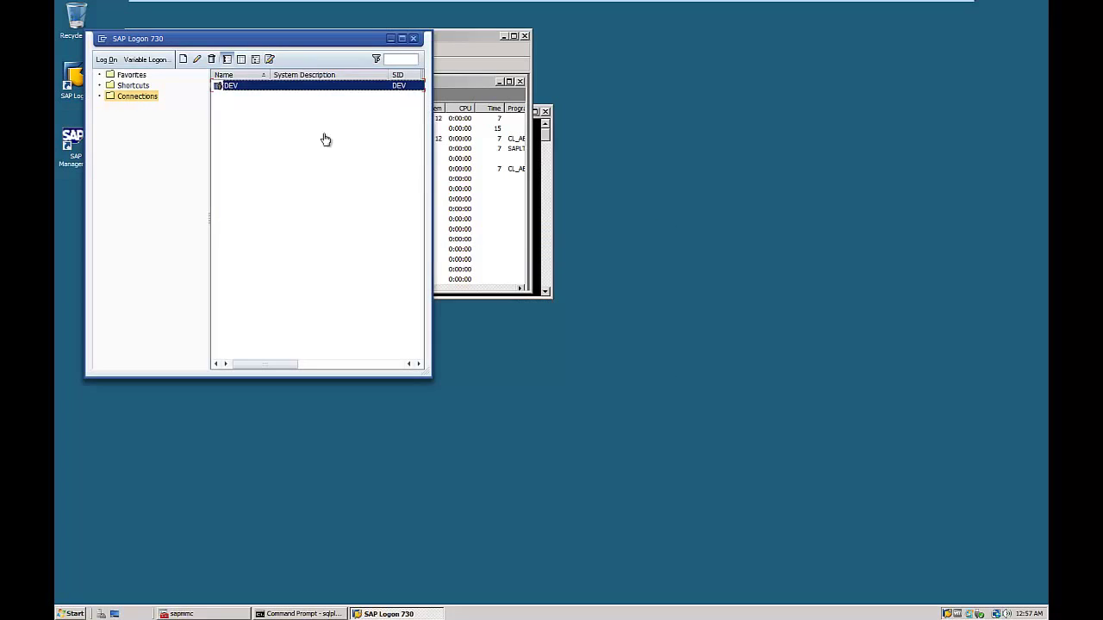
Step: Open the DEV connection in SAP Logon and log on to client 001 as sapuser with the account password
double_click(227, 87)
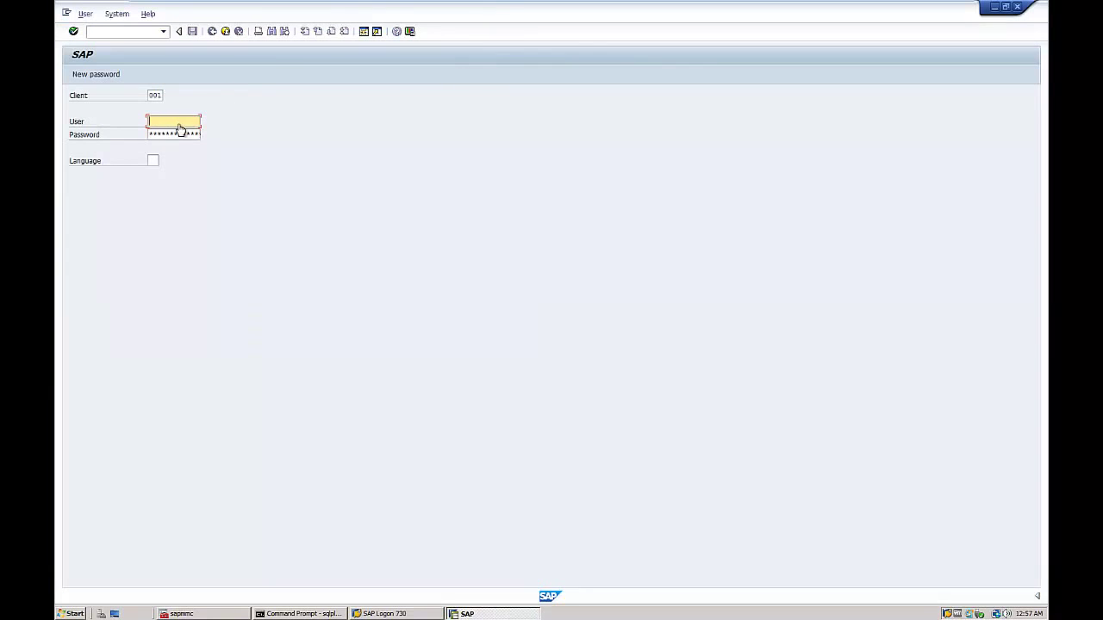
type("apus")
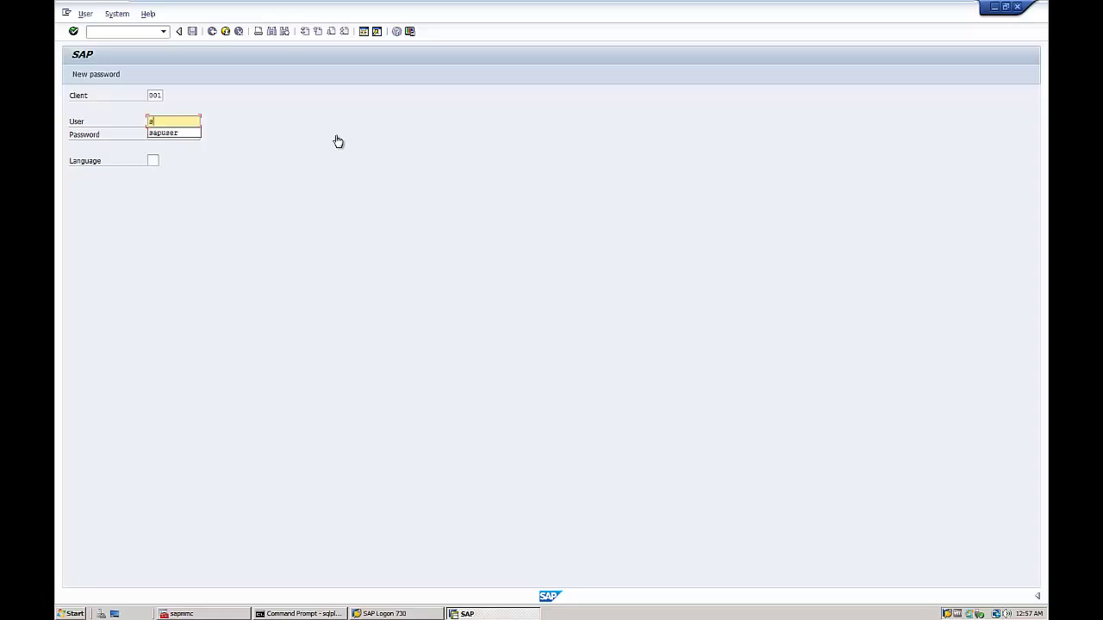
type("er")
key("Tab")
type("************")
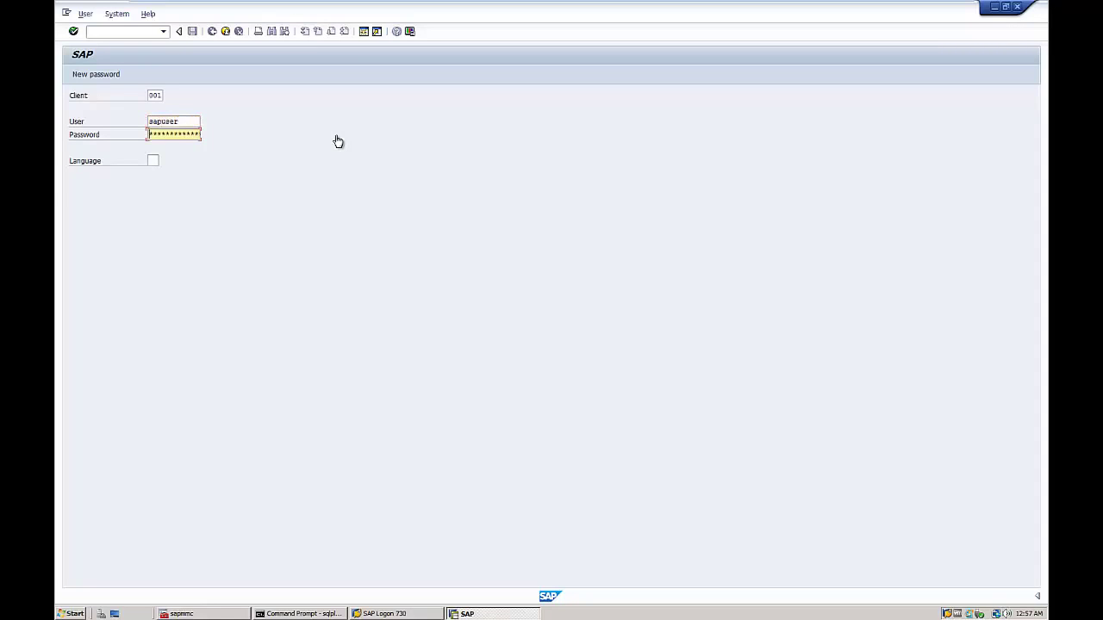
key("Return")
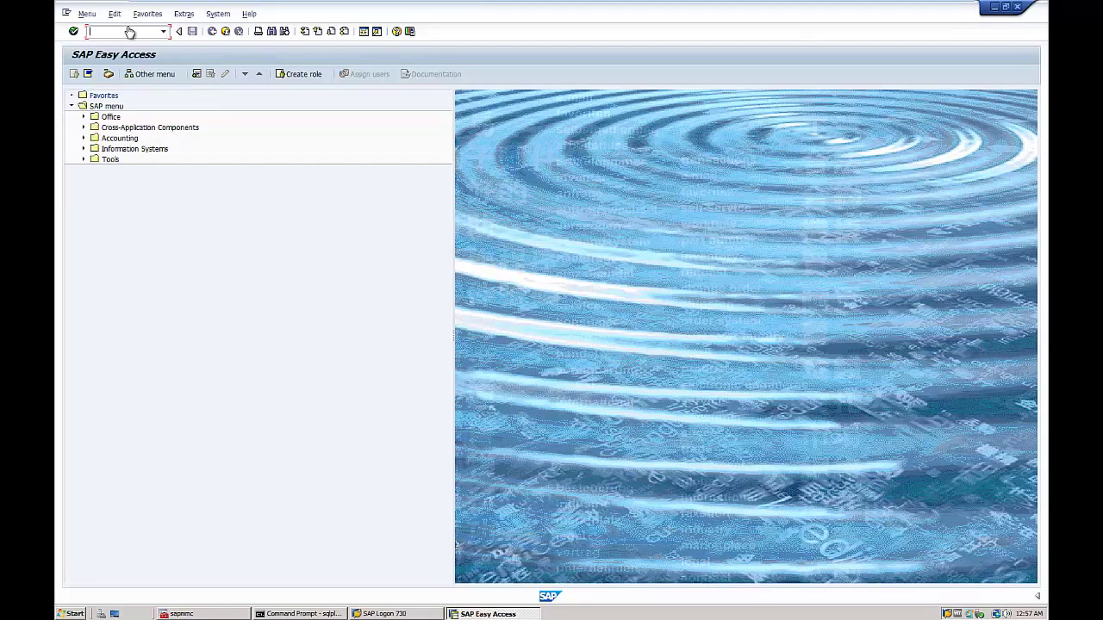
Step: Run transaction dbacockpit, open the tablespaces overview under Space and select the PSAPSR3RAJ tablespace
type("dbacockpit")
key("Return")
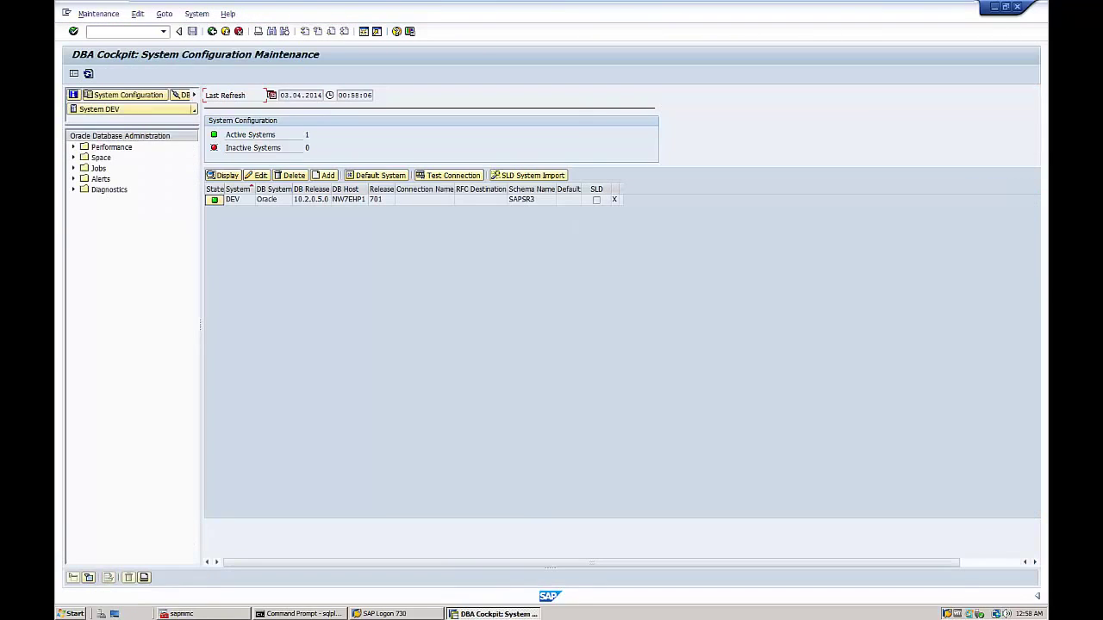
left_click(74, 159)
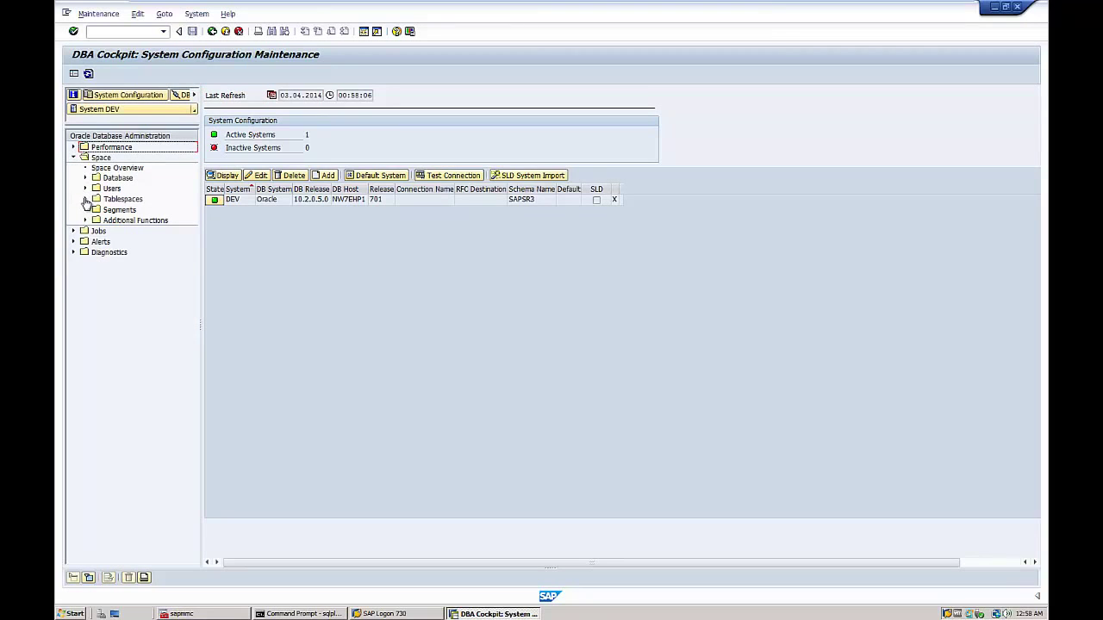
left_click(86, 199)
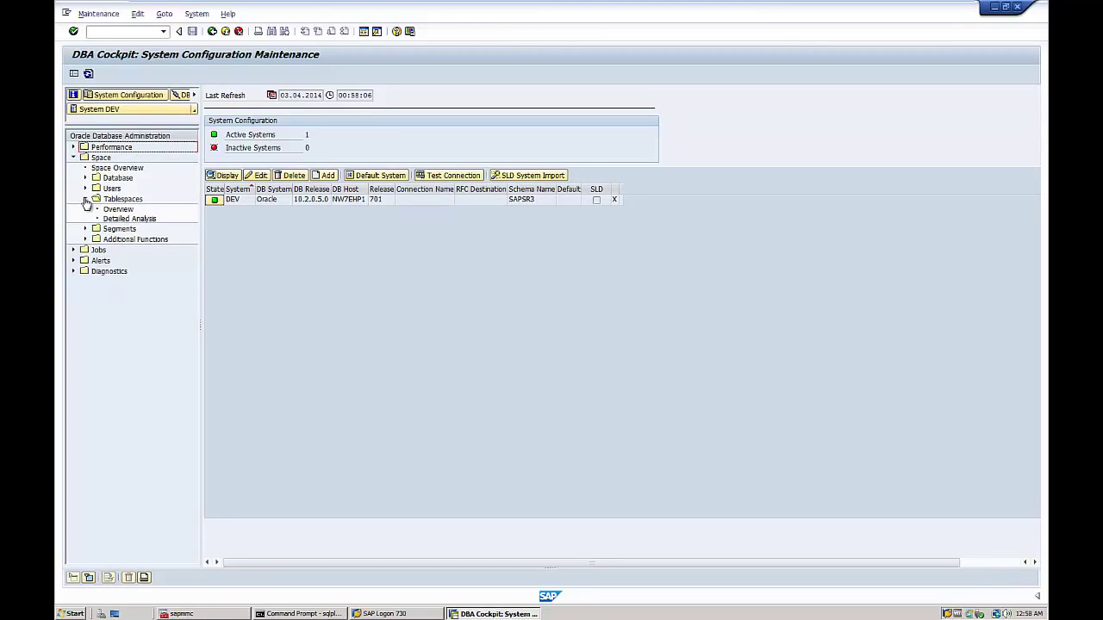
left_click(118, 211)
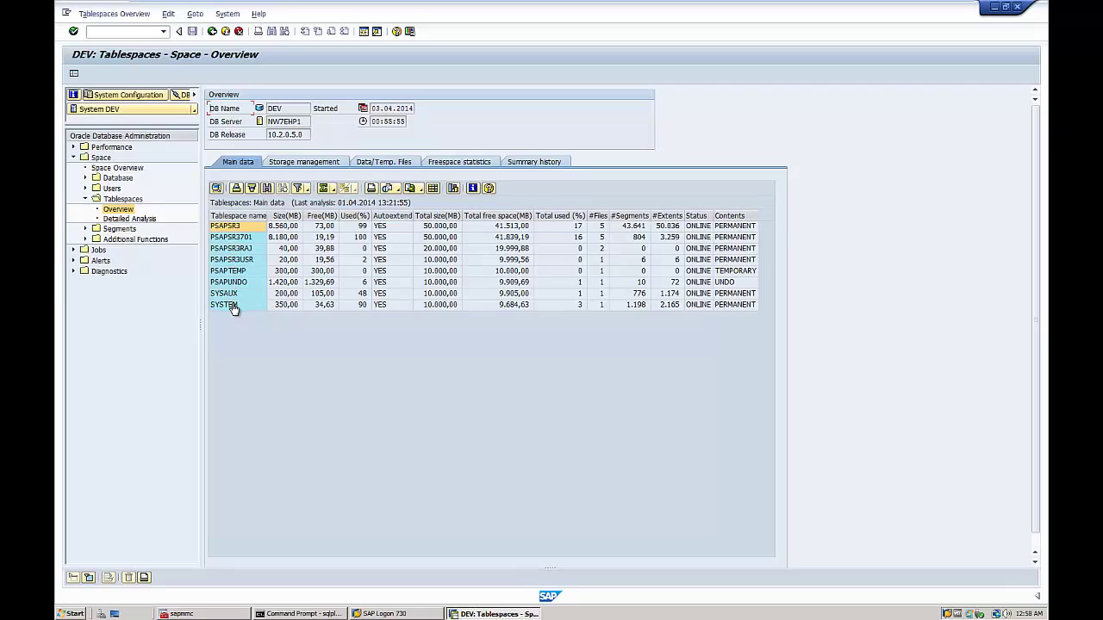
left_click(231, 249)
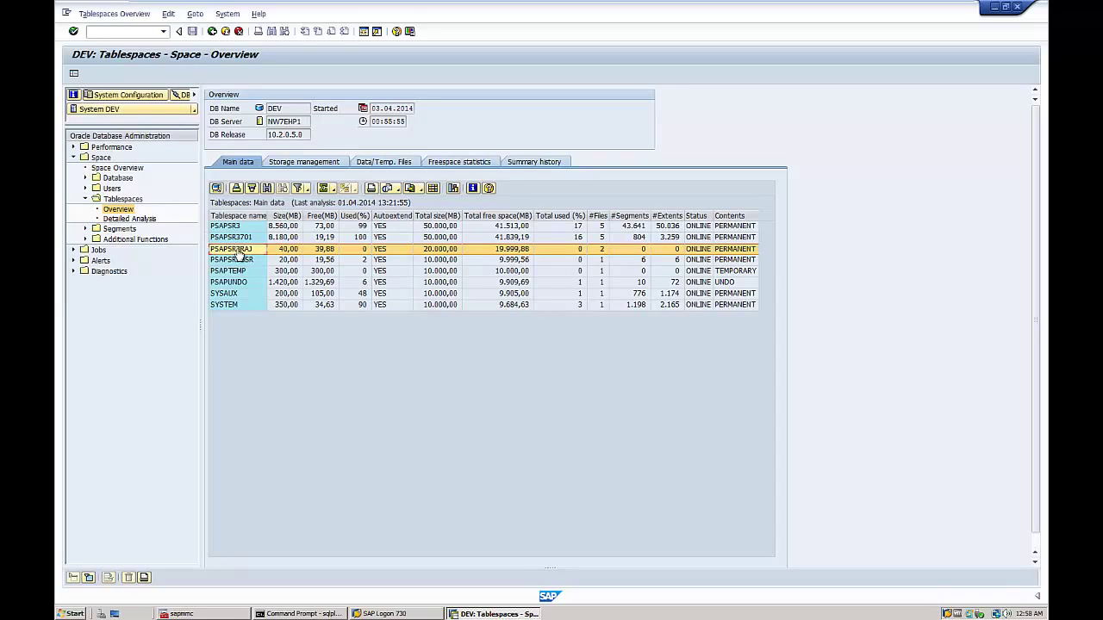
Step: Open the Space Overview and refresh all datasets of the Oracle space statistics through the background job
left_click(110, 168)
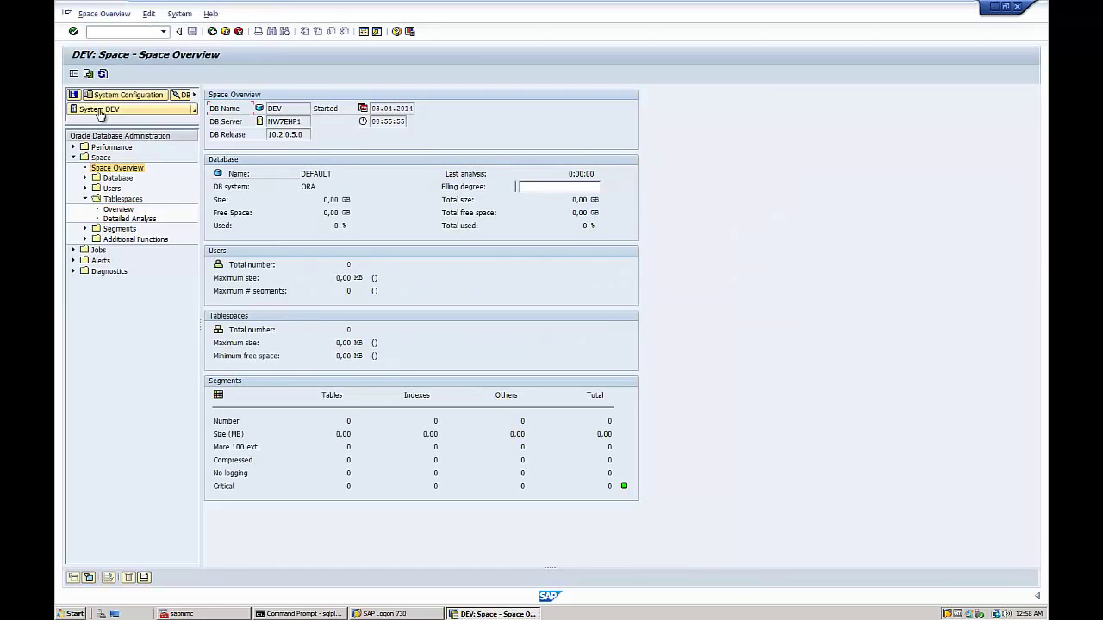
left_click(101, 74)
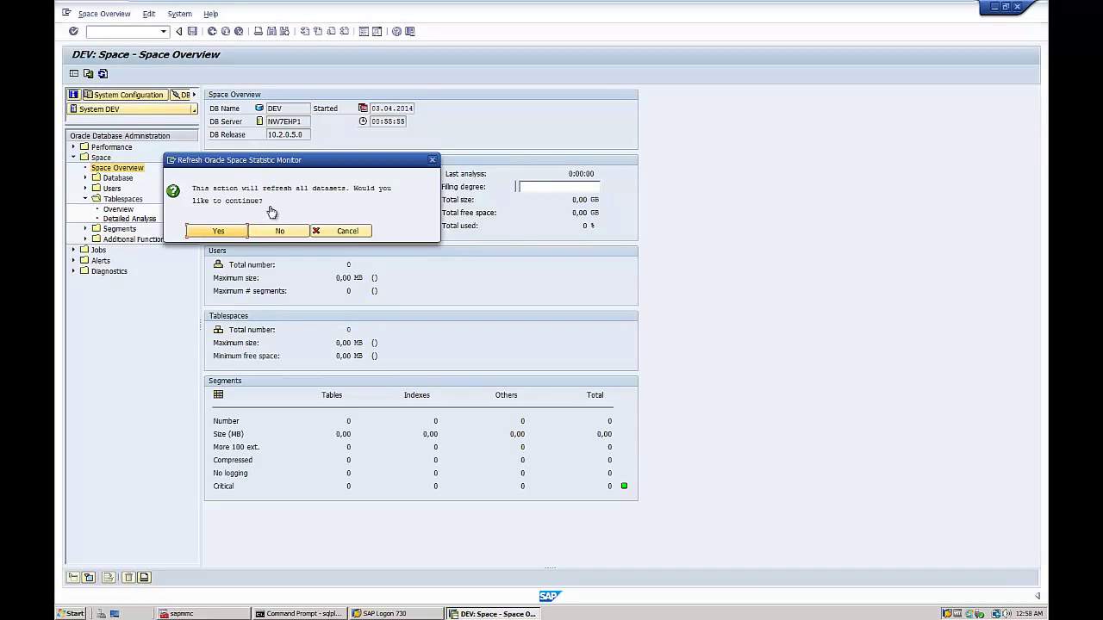
left_click(216, 234)
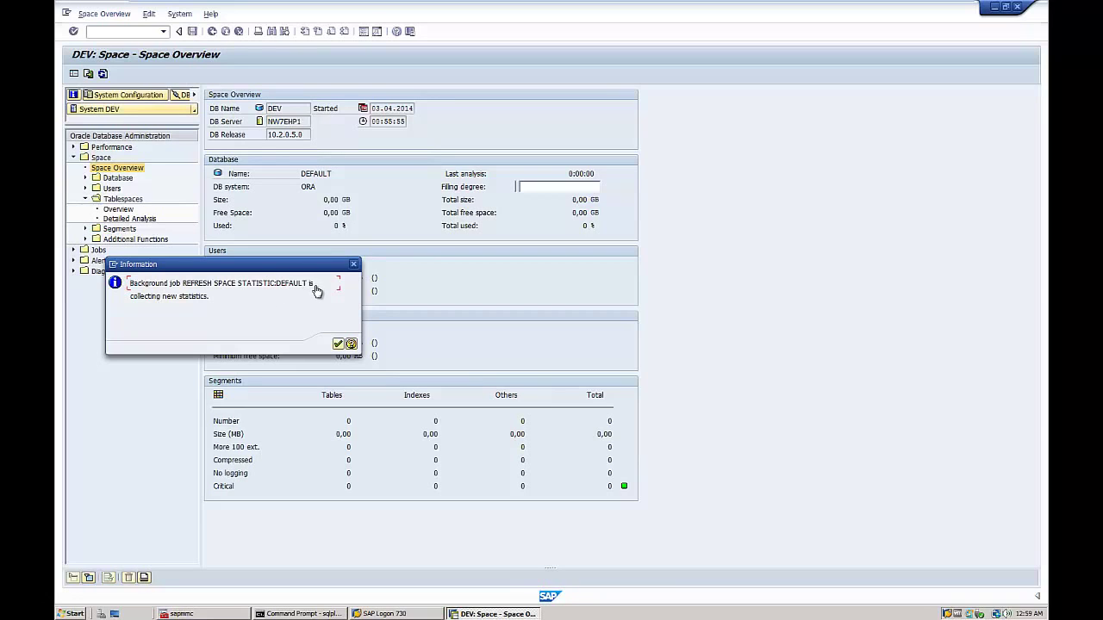
left_click(338, 345)
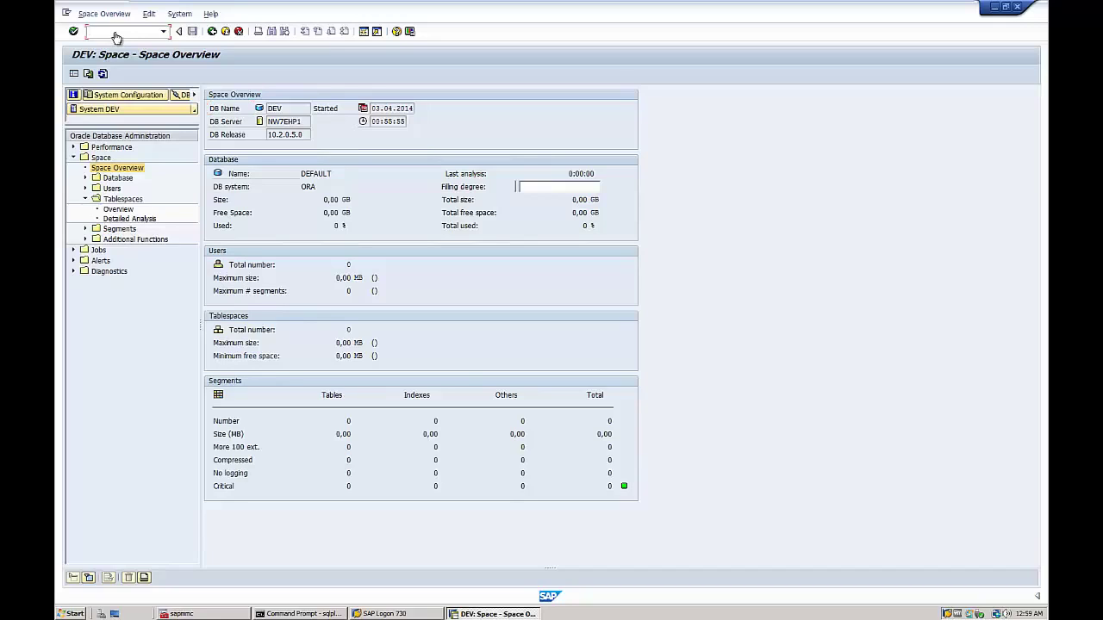
Step: Run transaction /nsm37, list today's jobs with scheduled ones included, and refresh the list to check the space statistics job
type("/nsm37")
key("Return")
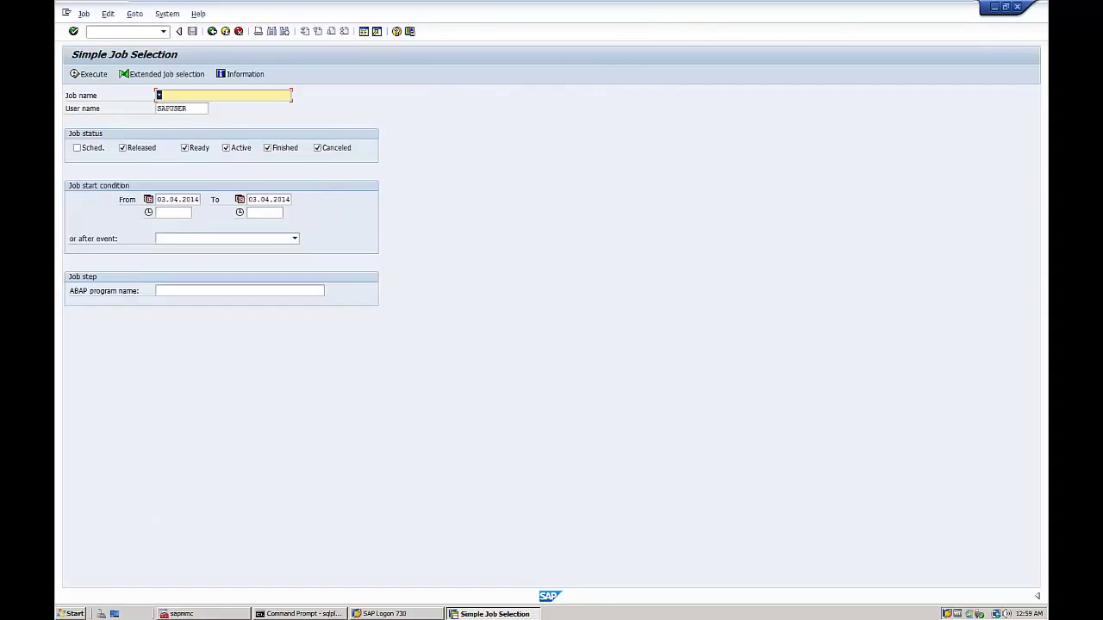
left_click(77, 147)
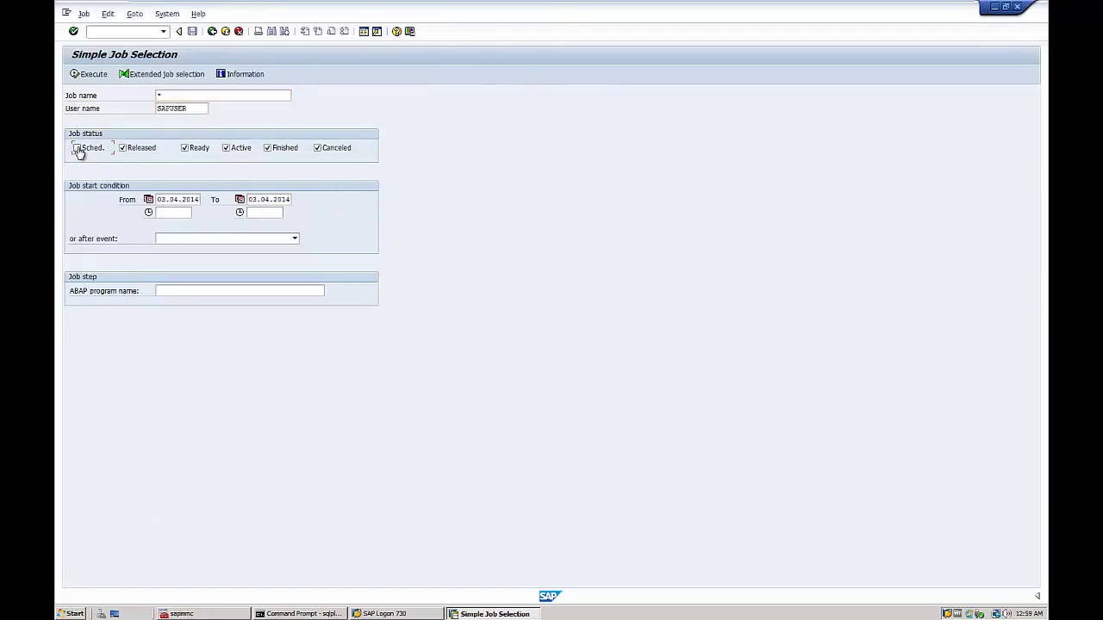
left_click(86, 75)
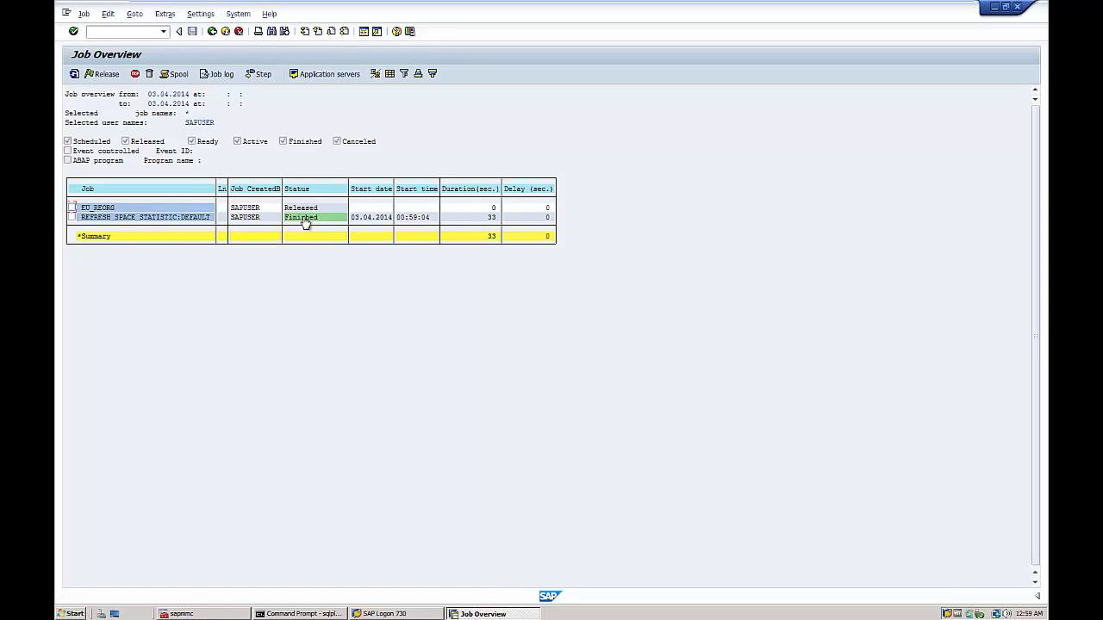
left_click(75, 75)
Step: Return to the DBA Cockpit with /ndbacockpit and open the tablespaces overview under Space
left_click(119, 35)
type("/ndbacockpit")
key("Return")
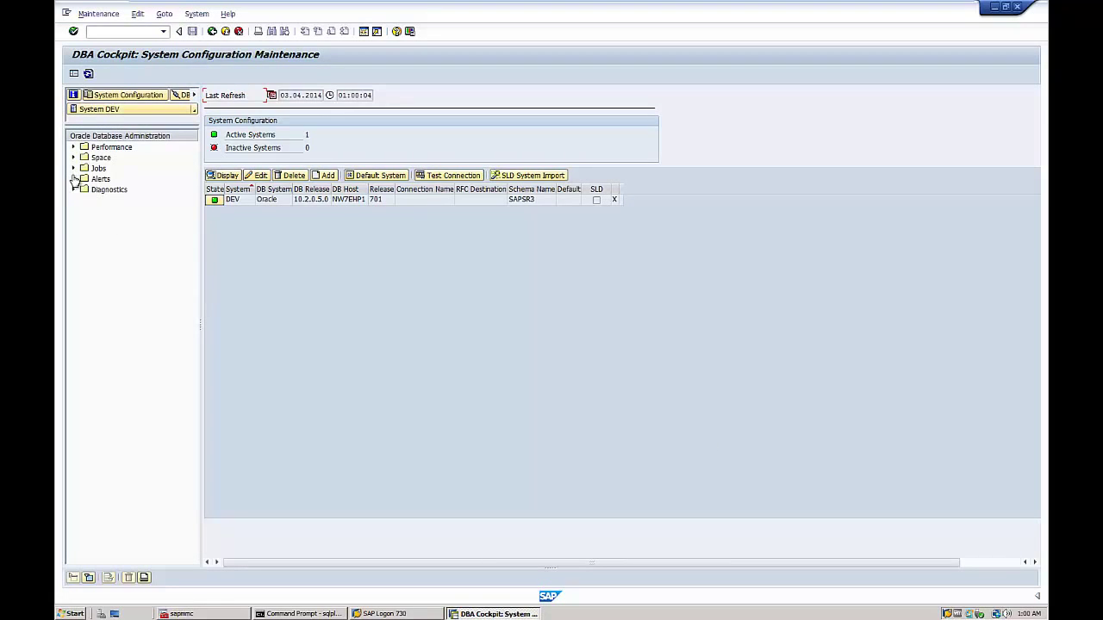
left_click(74, 159)
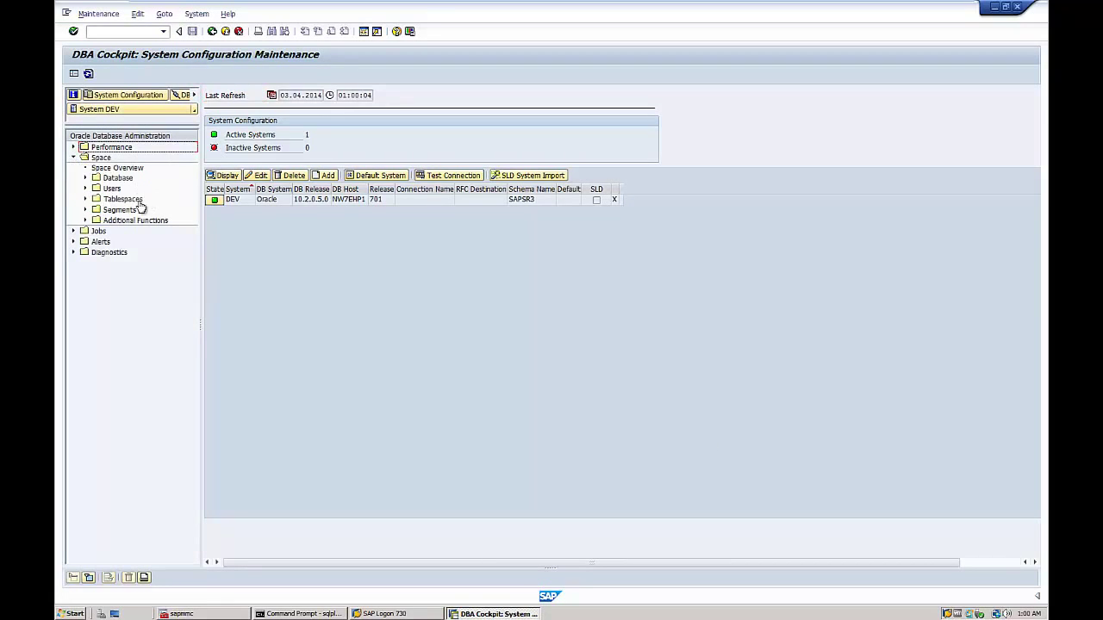
left_click(86, 200)
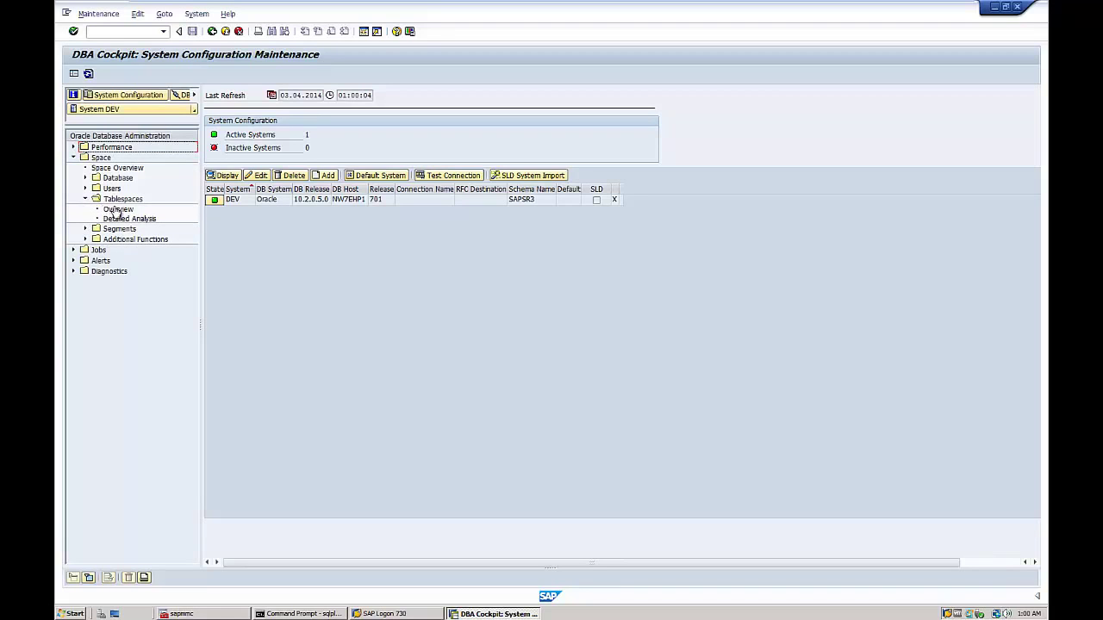
left_click(118, 211)
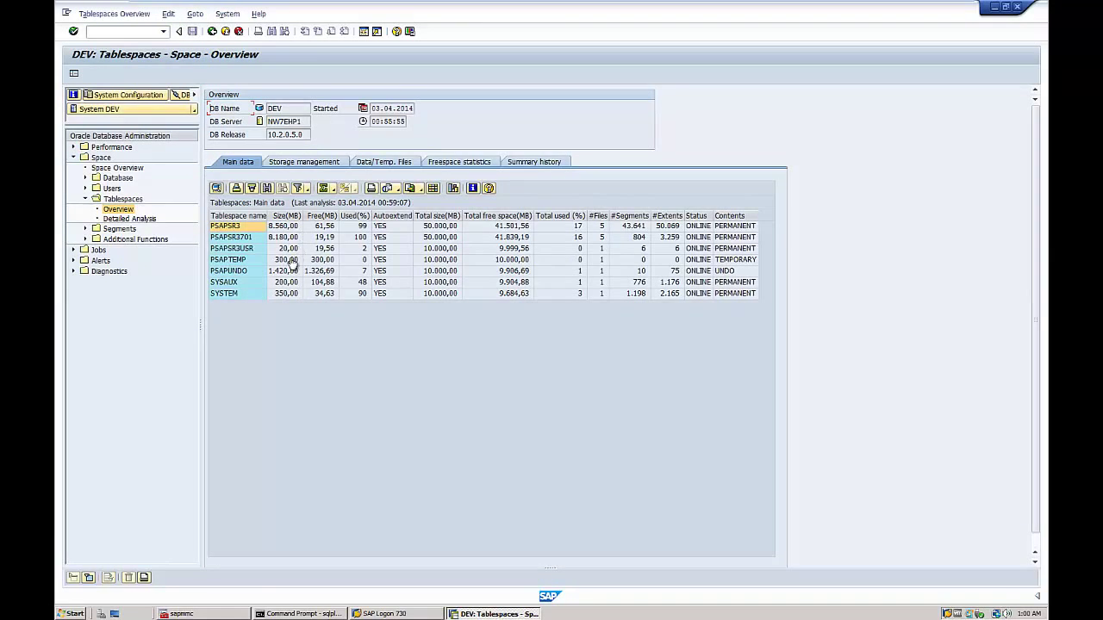
Step: Review the tablespaces one by one in the main data list, from PSAPSR3 down to SYSTEM
left_click(225, 238)
left_click(223, 250)
left_click(226, 227)
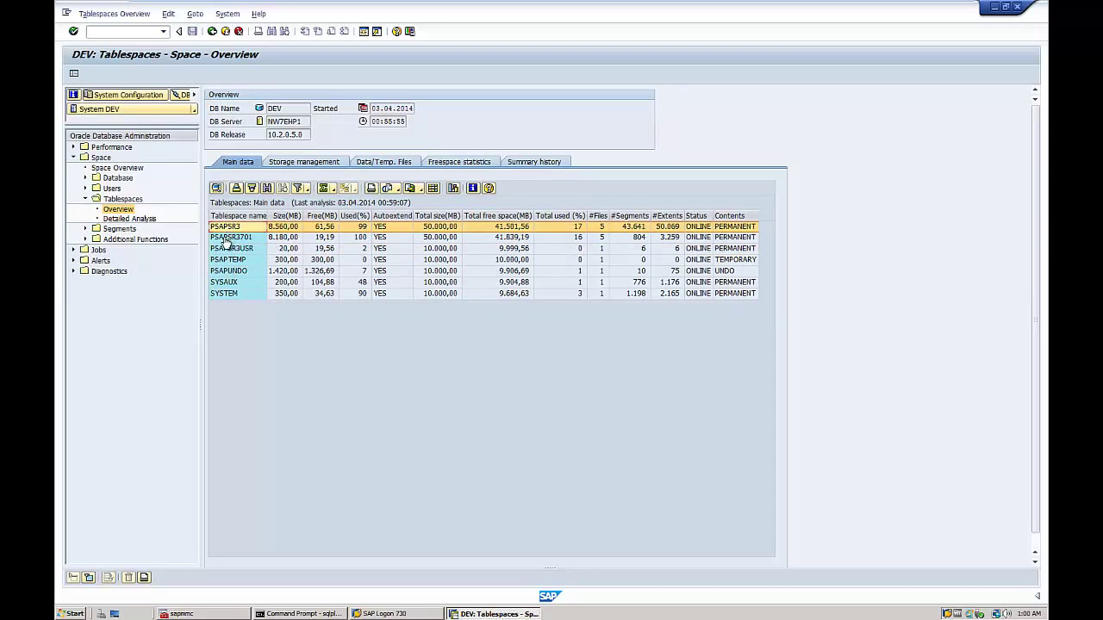
left_click(225, 237)
left_click(222, 250)
left_click(222, 260)
left_click(223, 271)
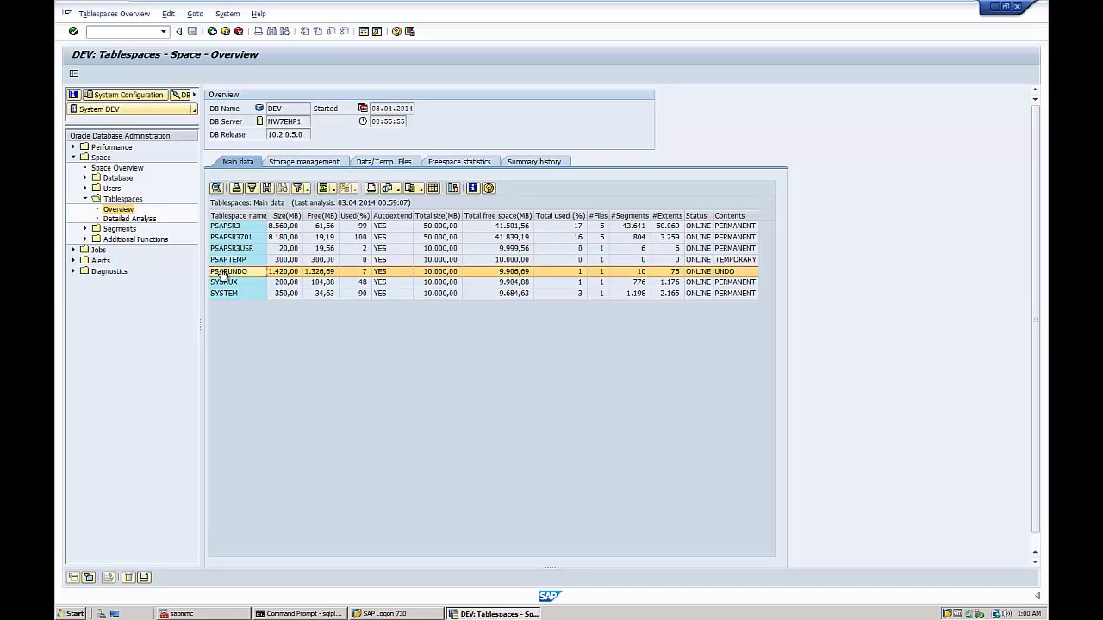
left_click(221, 282)
left_click(221, 294)
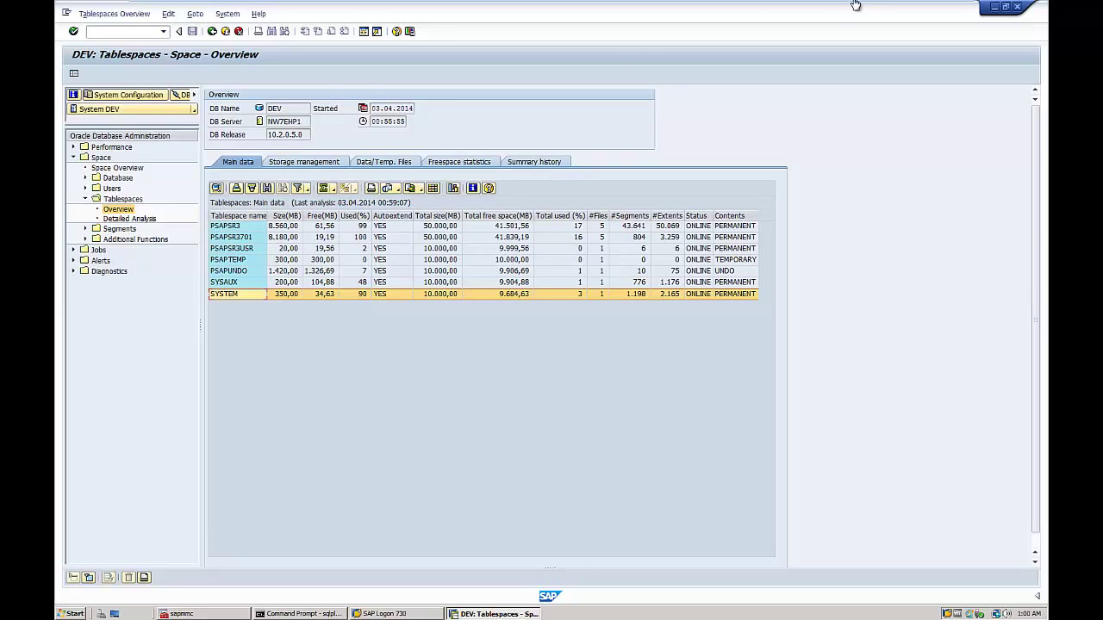
Step: Log off from the DEV system and confirm the logoff
mouse_move(857, 6)
left_click(228, 14)
left_click(240, 186)
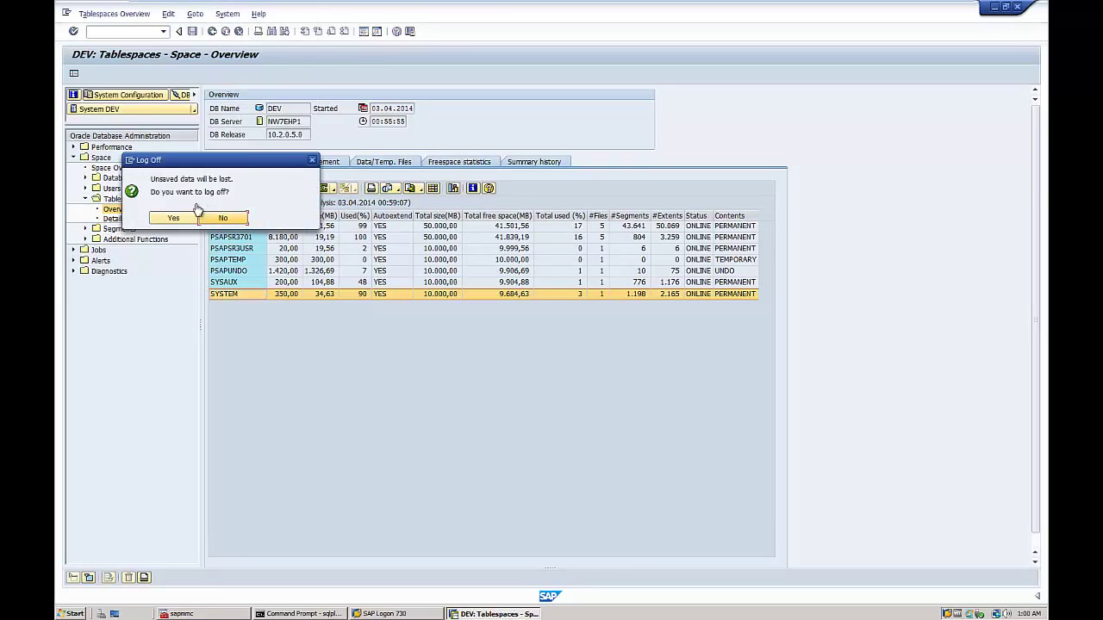
left_click(176, 218)
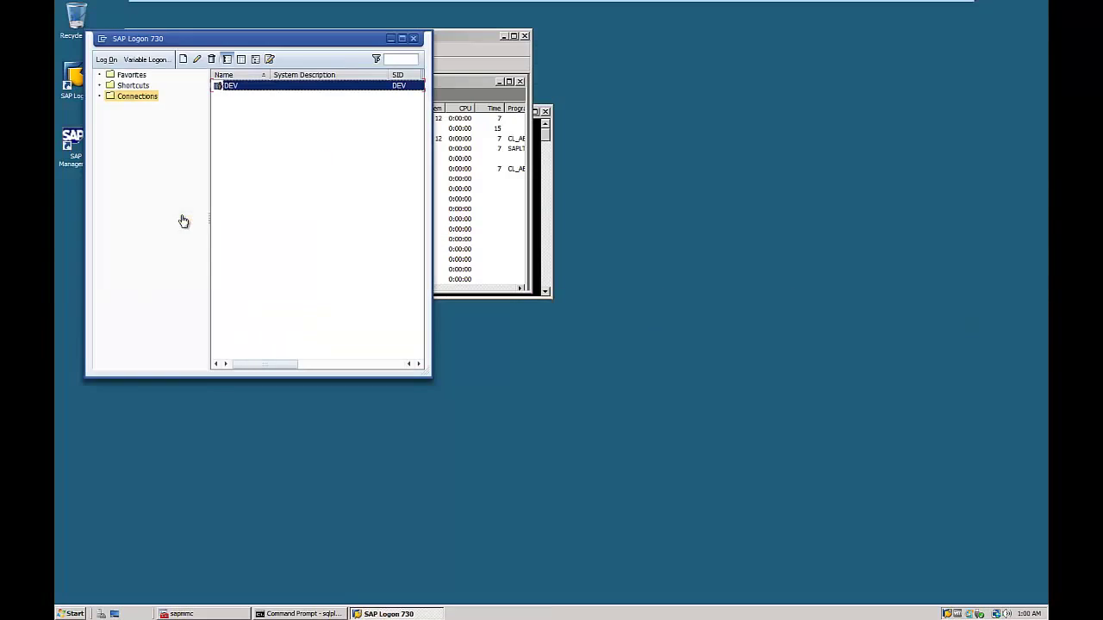
Step: Switch to the SAP Management Console and stop all DEV instances with a hard shutdown and a 300-second stop wait timeout
left_click(460, 41)
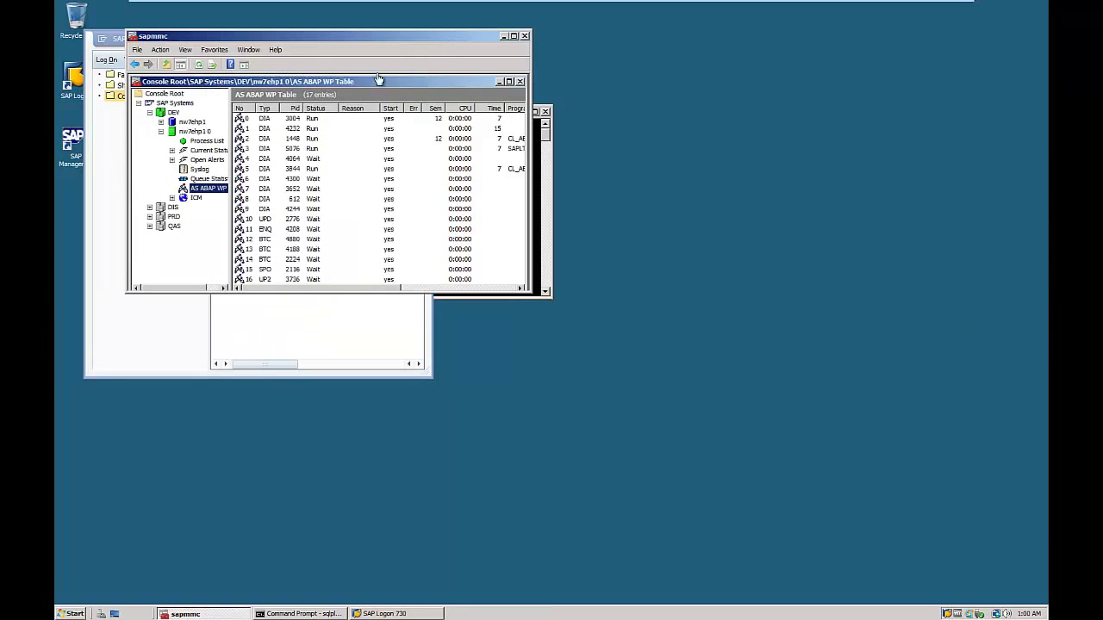
right_click(165, 113)
left_click(183, 136)
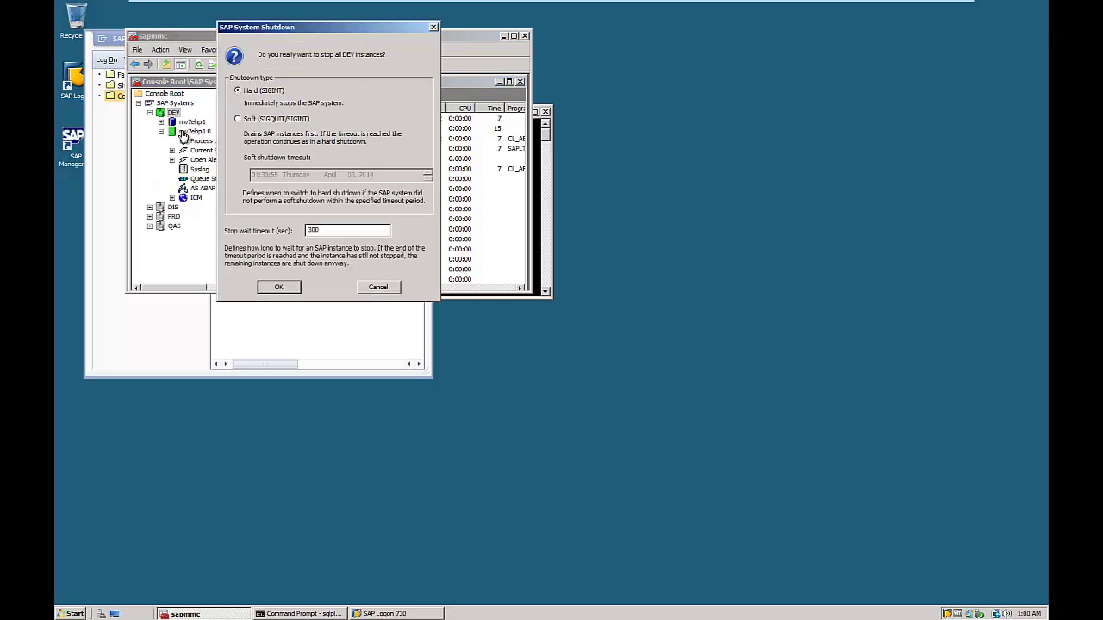
left_click(280, 288)
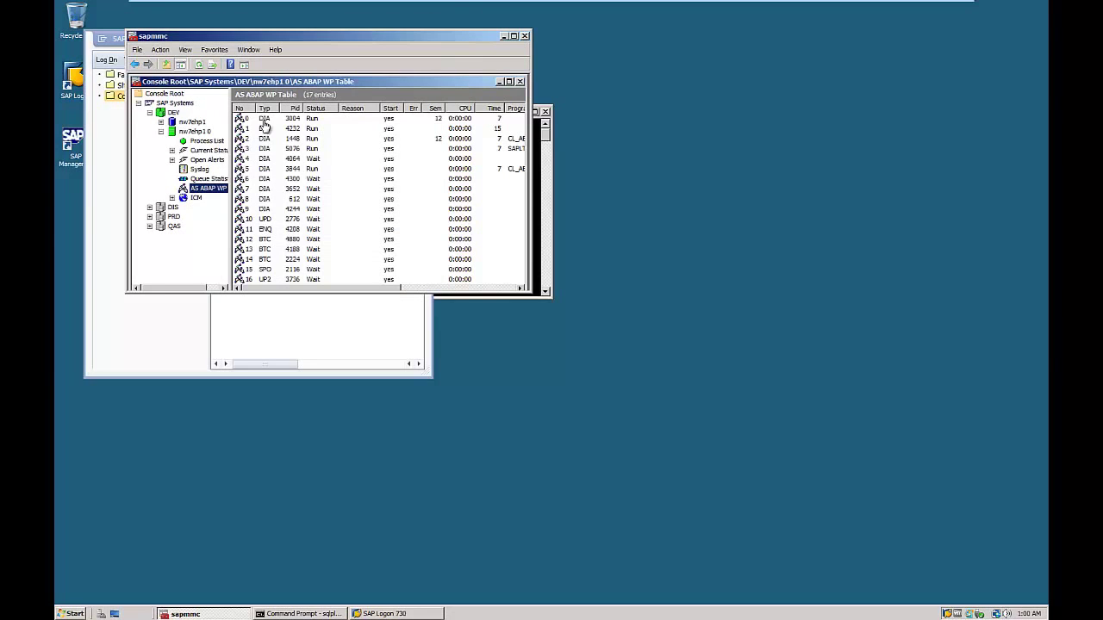
Step: Monitor the DEV shutdown by refreshing the ABAP work process table and the process list of the nw7ehp1 0 instance
left_click(540, 242)
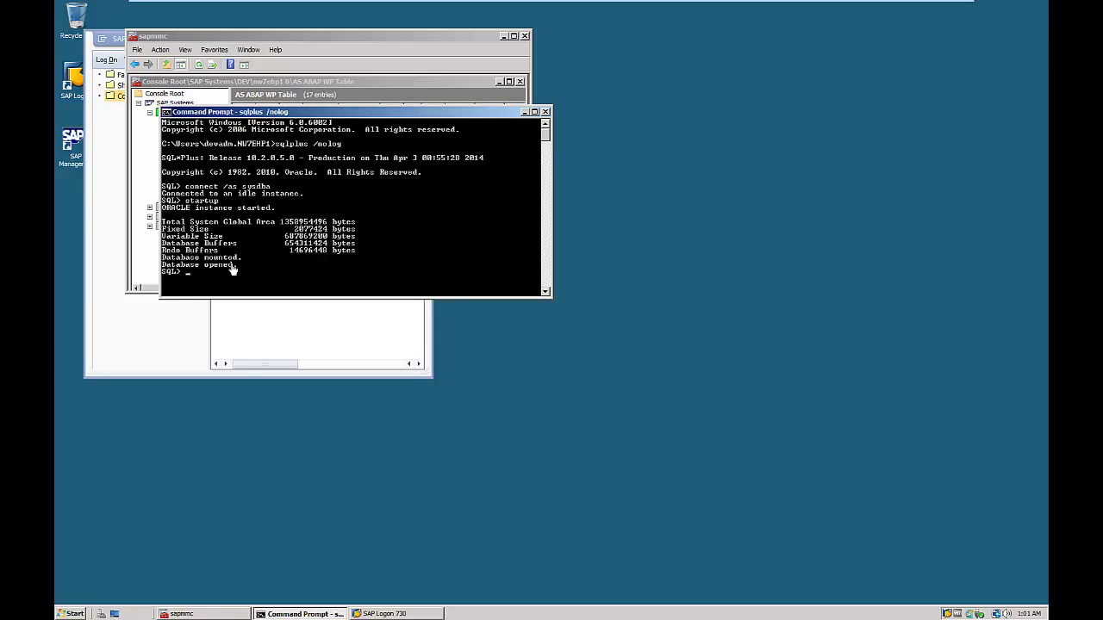
left_click(298, 39)
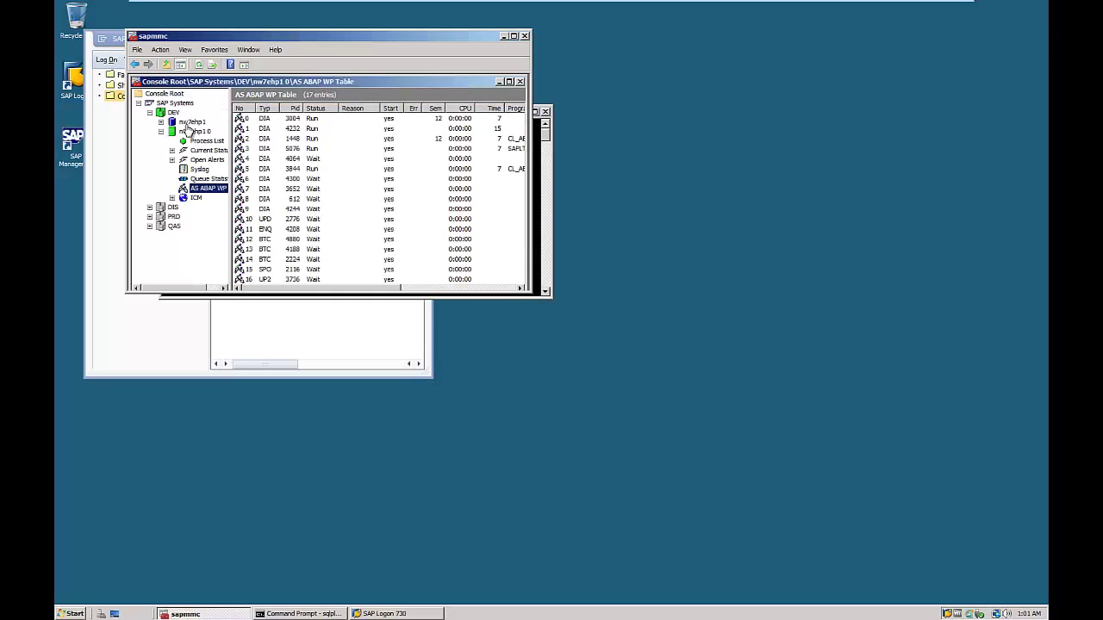
left_click(199, 65)
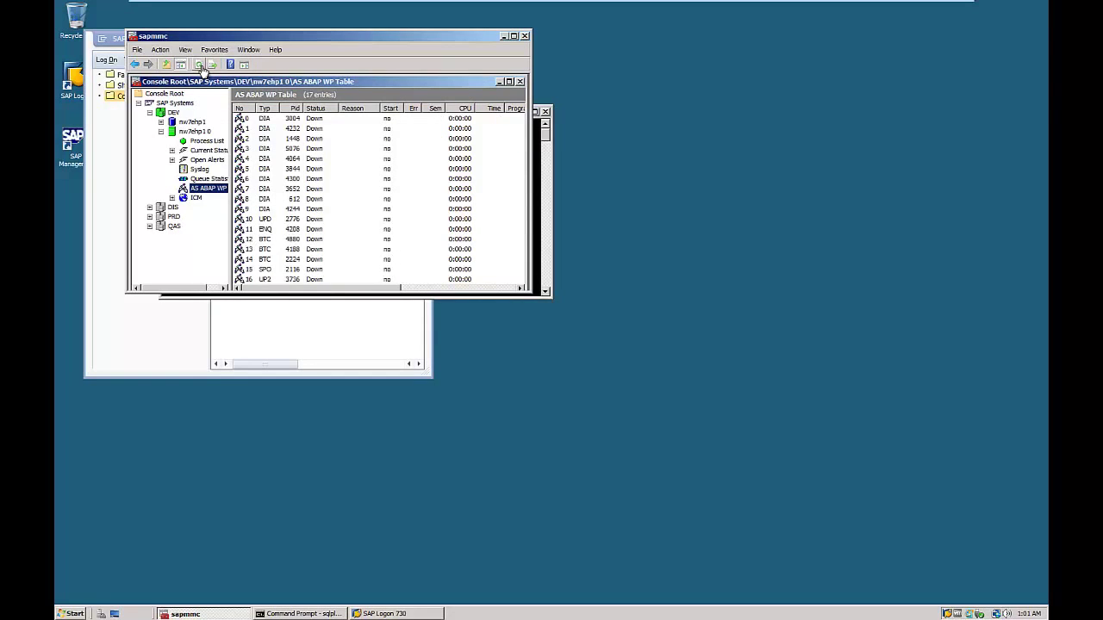
left_click(192, 143)
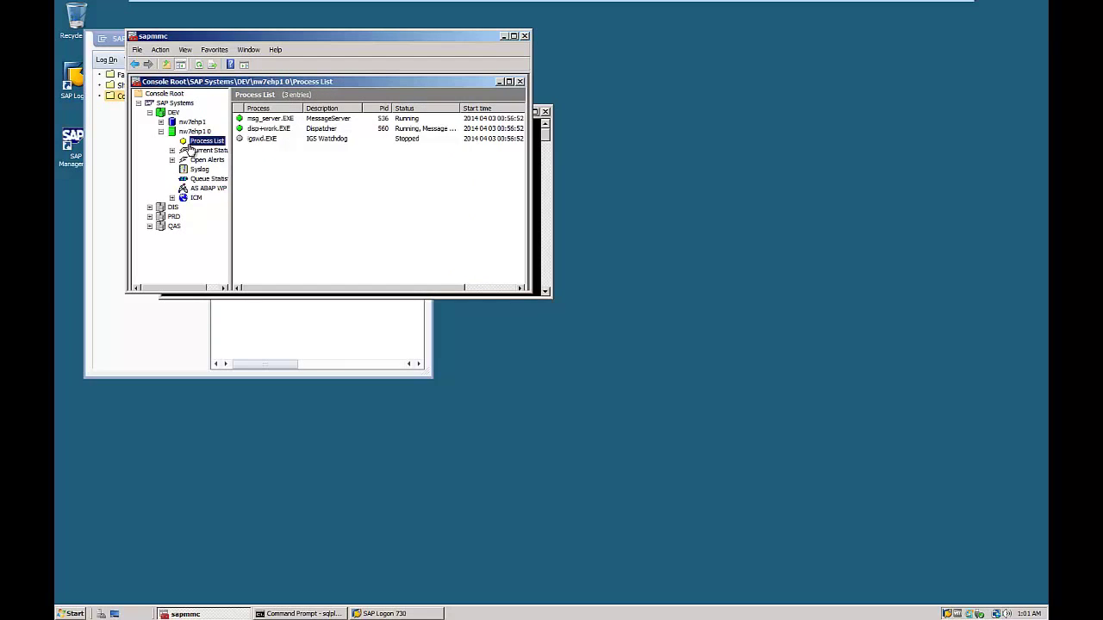
left_click(195, 189)
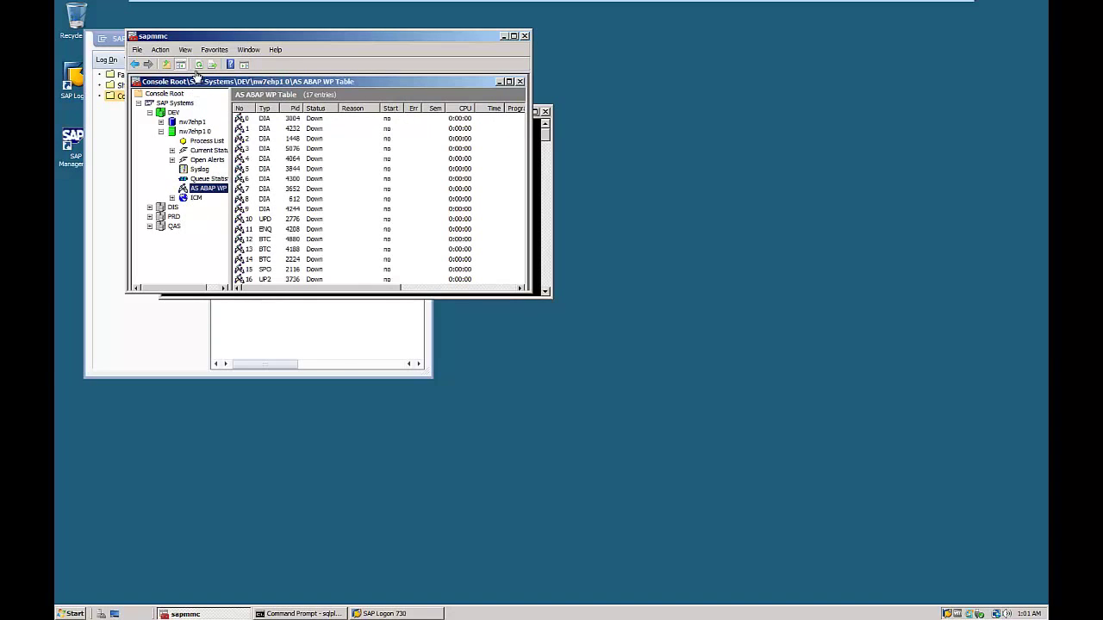
left_click(198, 64)
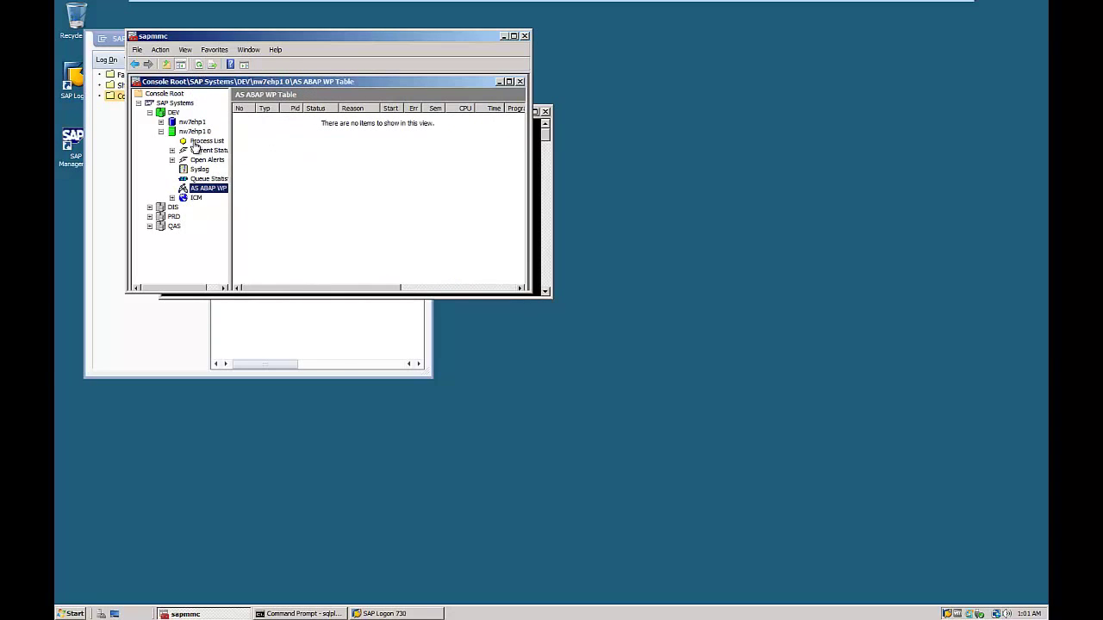
left_click(193, 142)
left_click(199, 65)
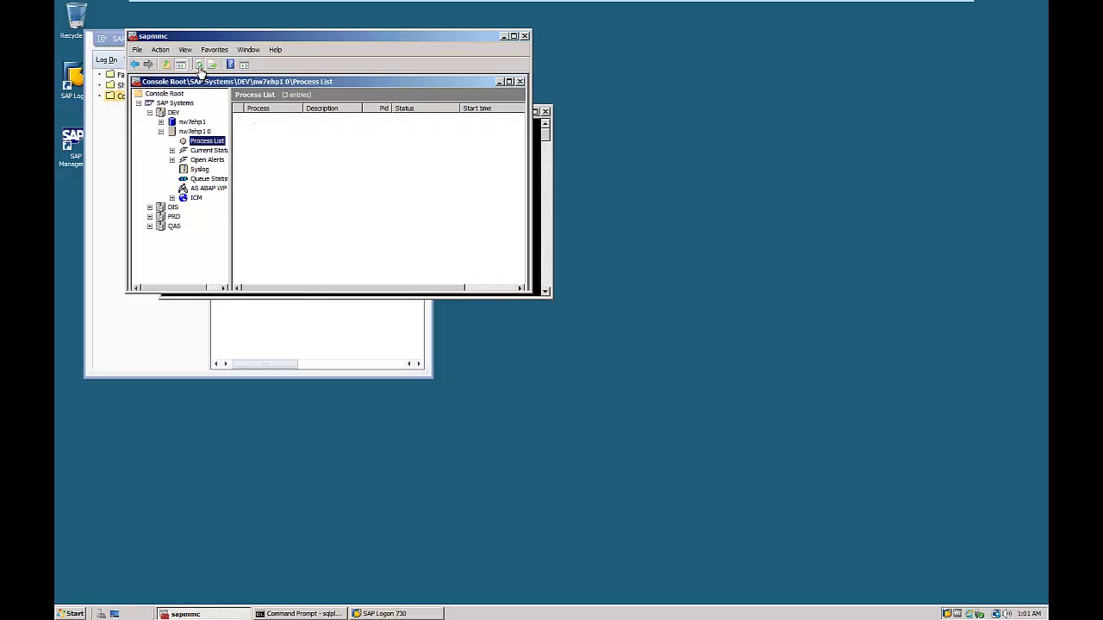
Step: Keep the management console open by cancelling its closing, and minimize both it and the SAP Logon window
left_click(524, 36)
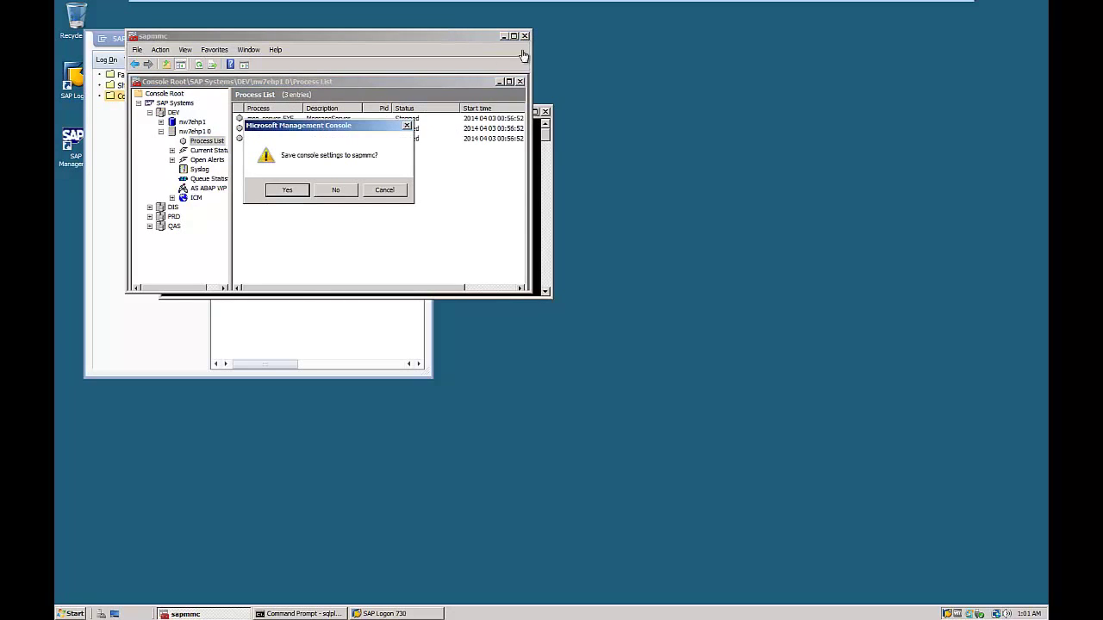
left_click(383, 189)
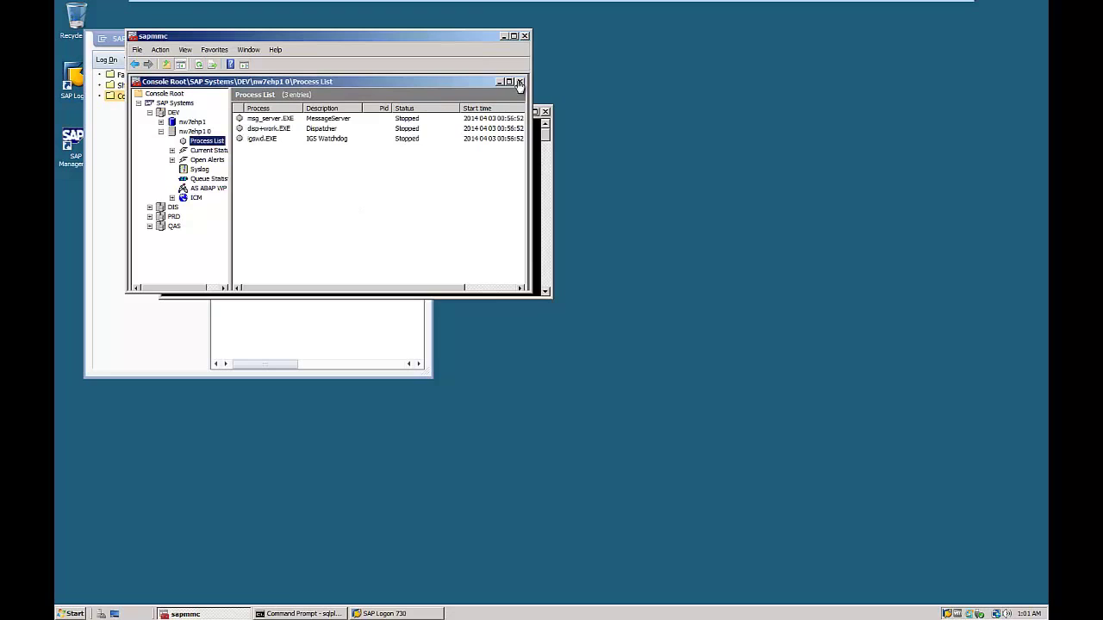
left_click(504, 37)
left_click(259, 304)
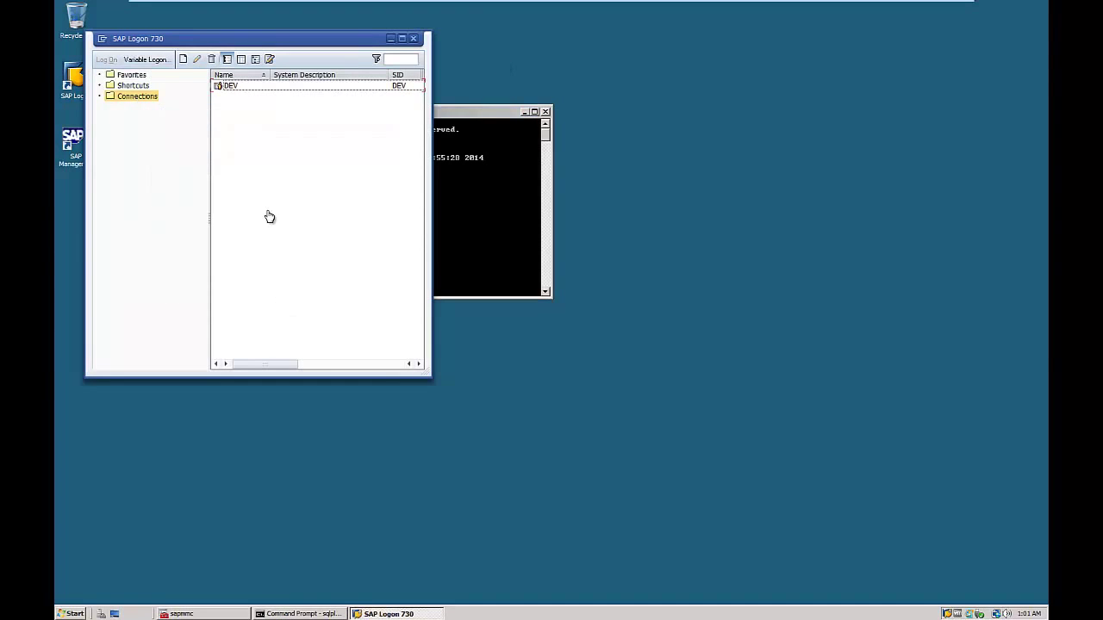
left_click(391, 39)
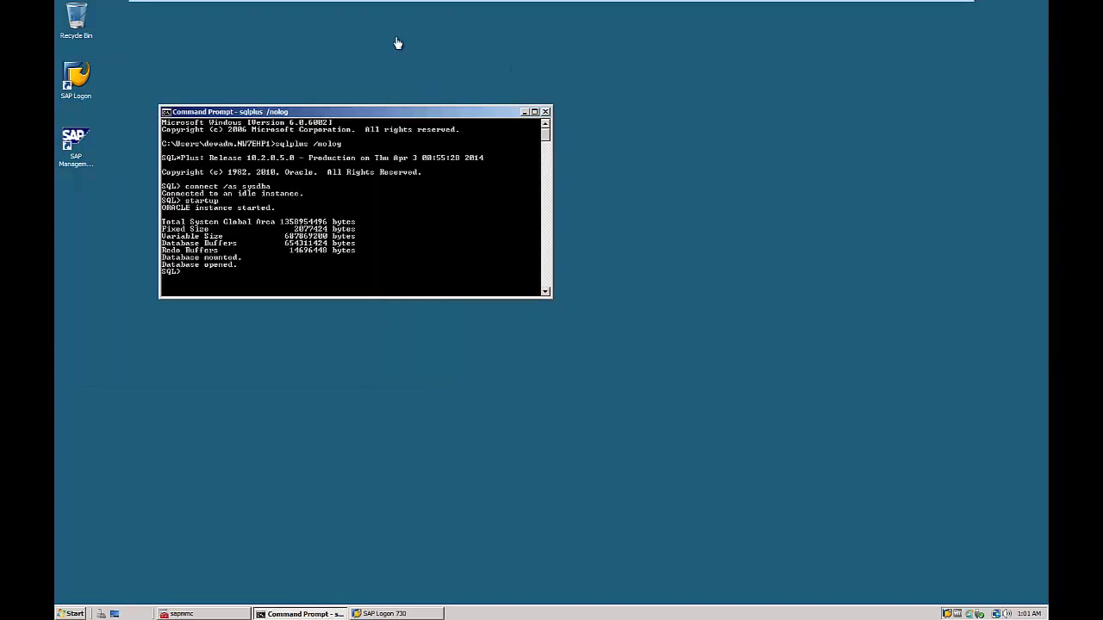
Step: Start brtools in a new command prompt and choose 2 for space management and 2 for creating a tablespace
left_click(69, 614)
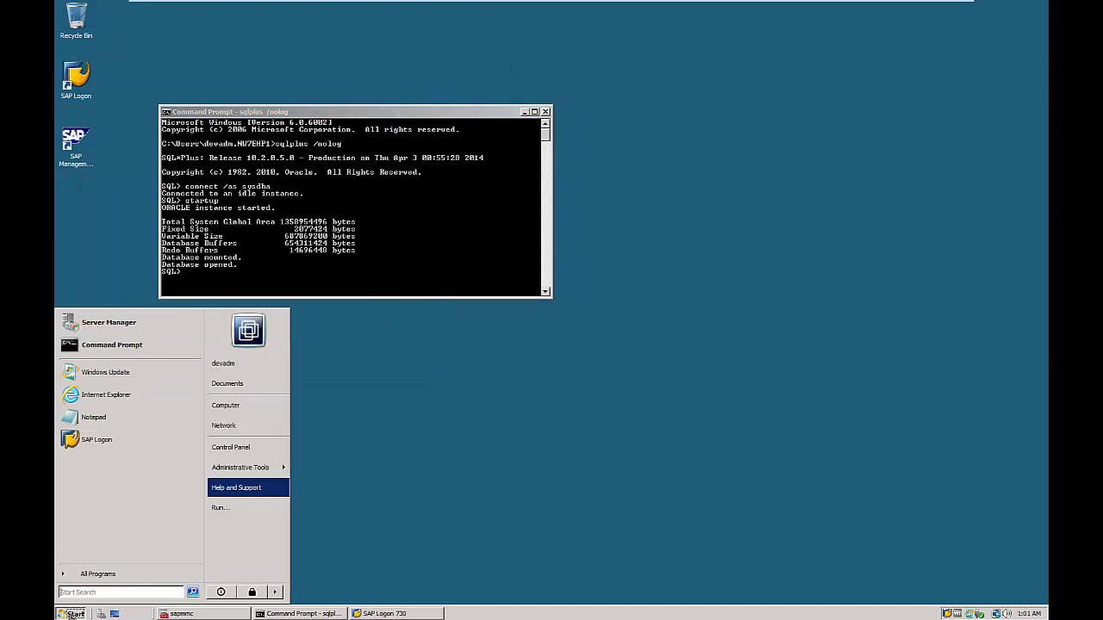
left_click(107, 346)
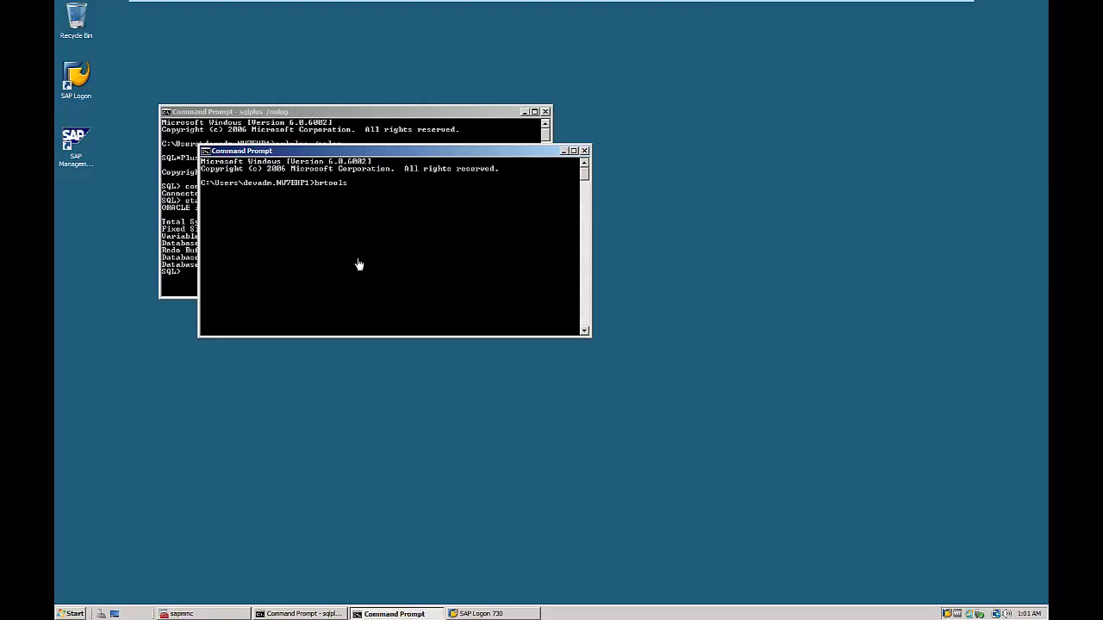
type("brtools")
key("Return")
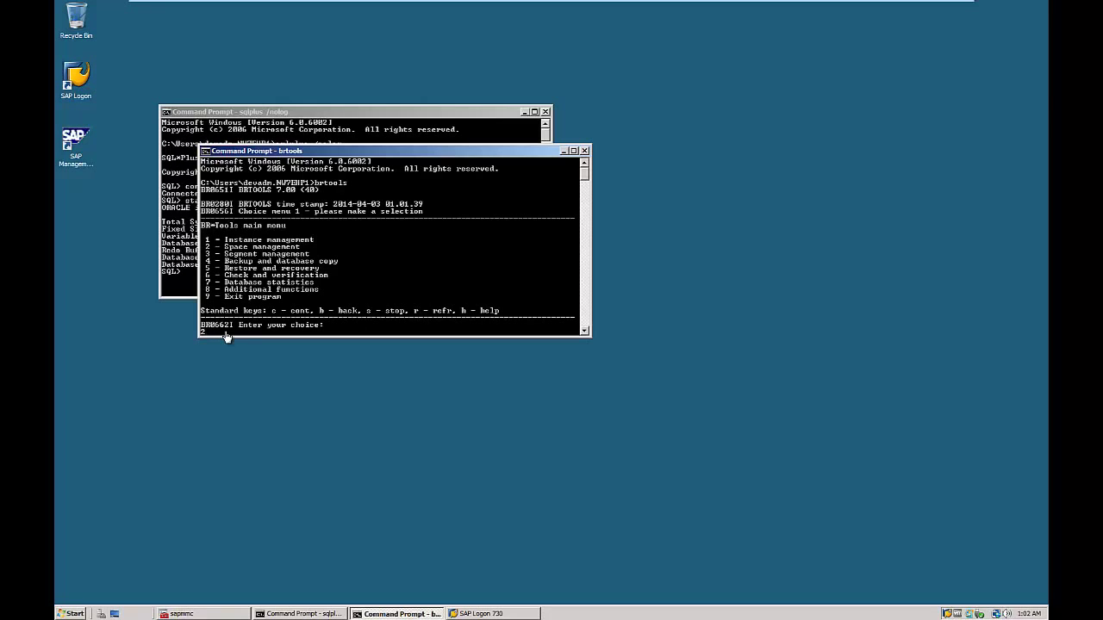
key("Return")
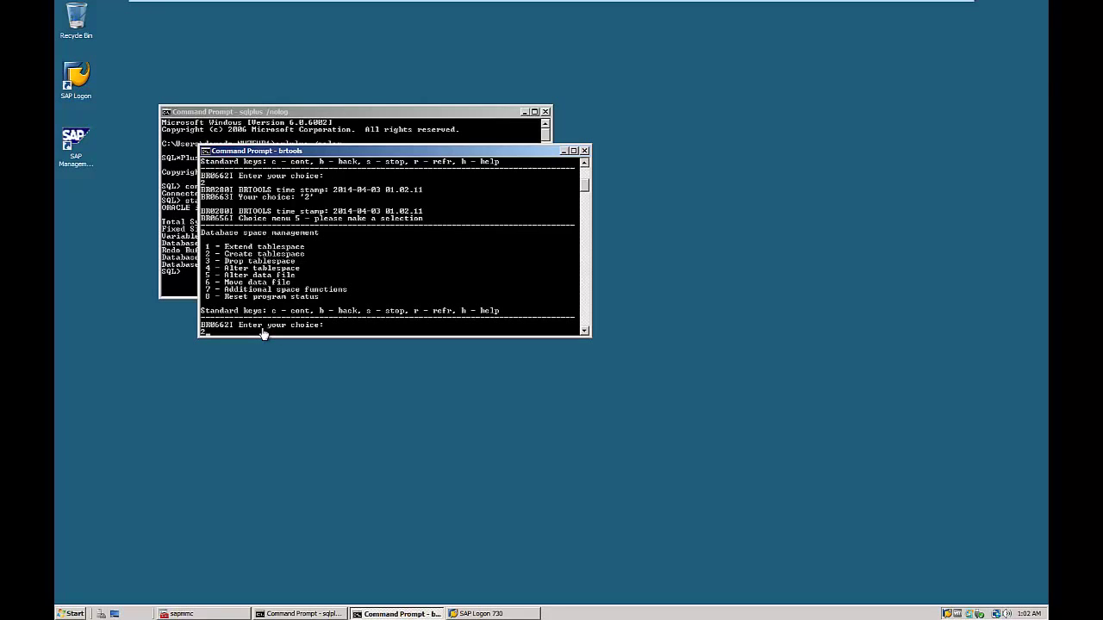
key("Return")
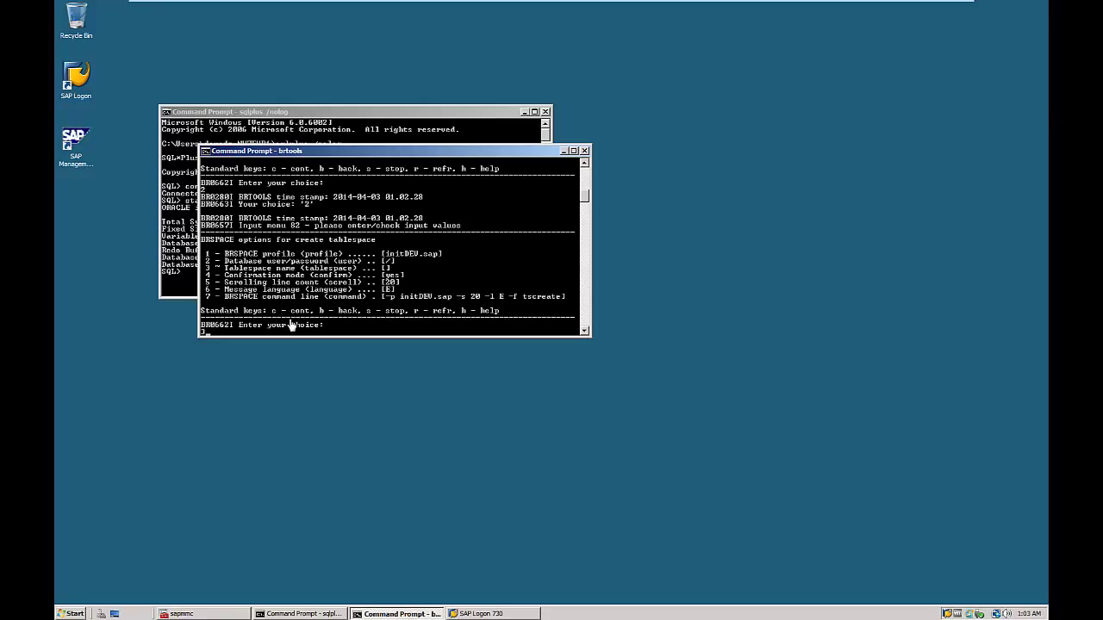
Step: Set the tablespace name to PSAPSR3RAJNEW through option 3, then start BRSPACE and accept the main creation options with c
key("Return")
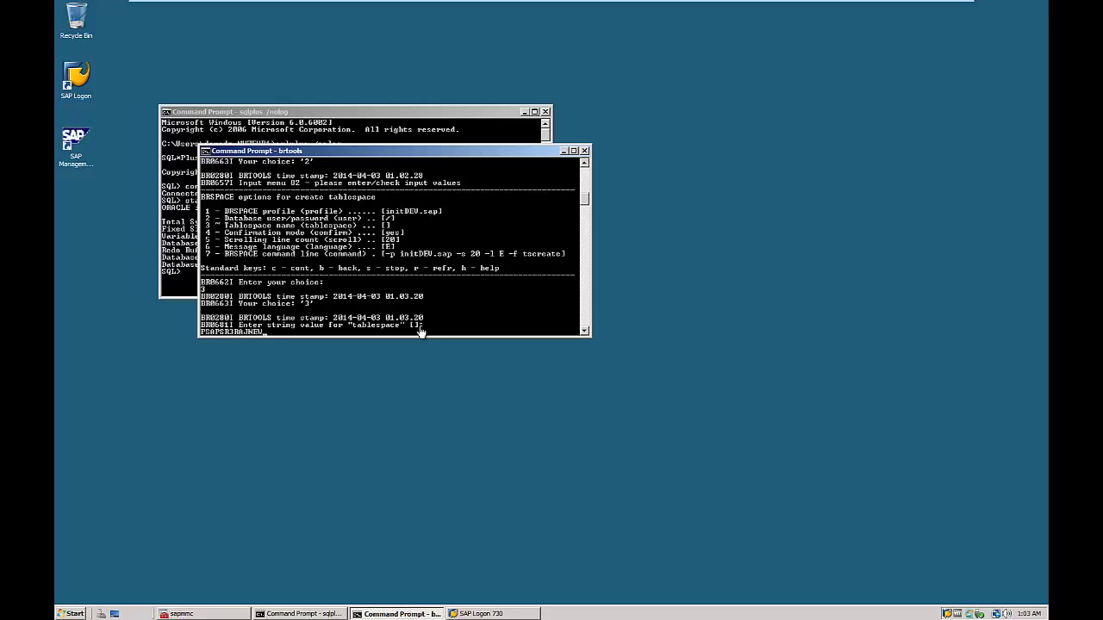
key("Return")
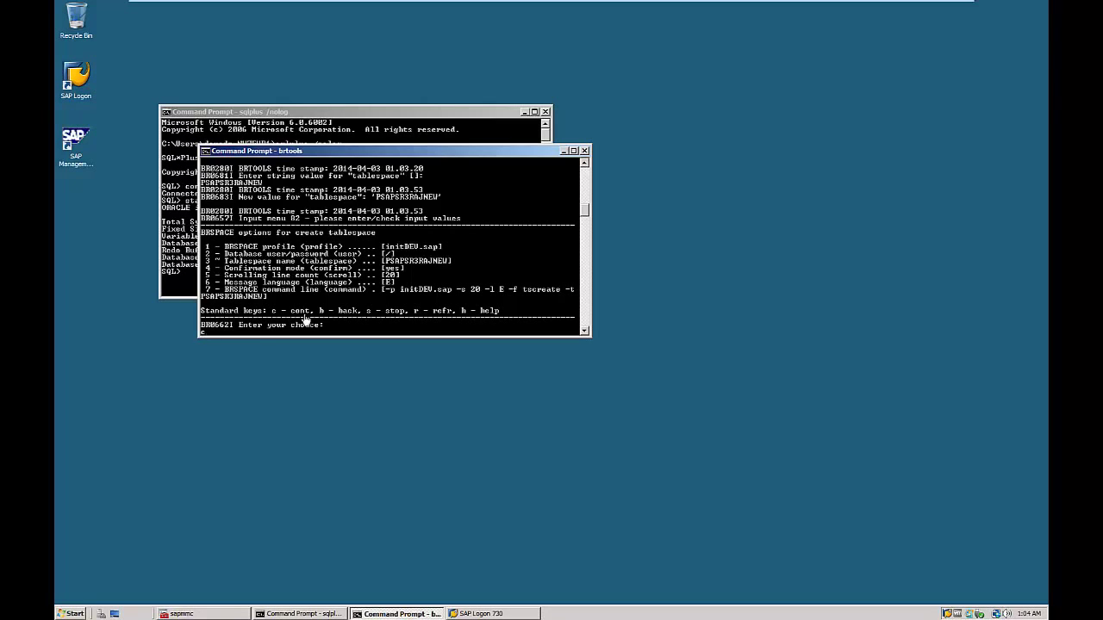
key("Return")
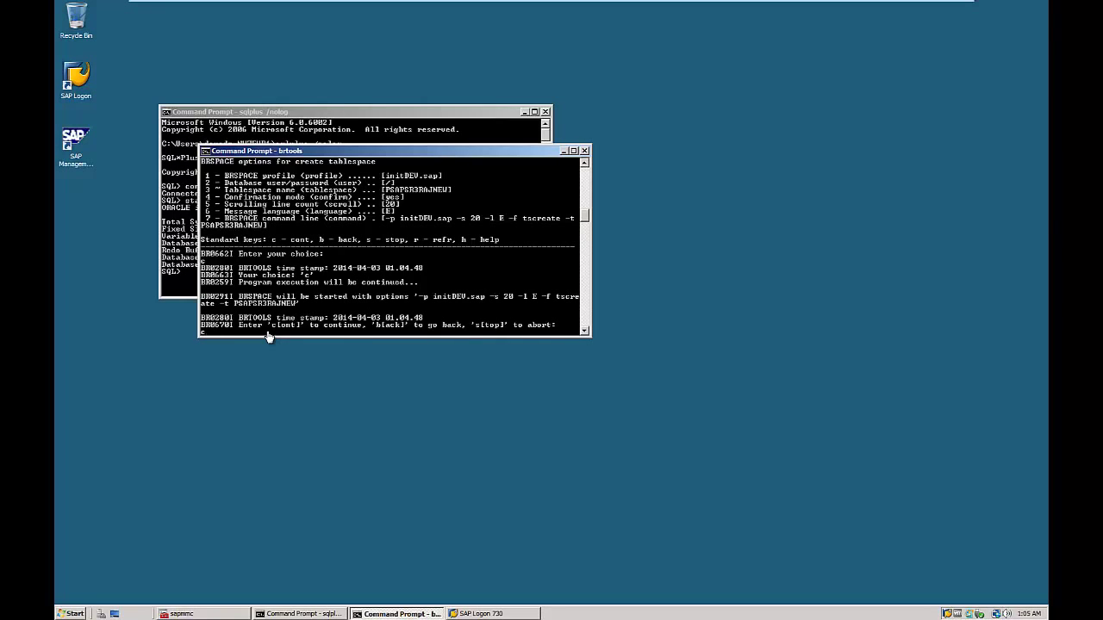
key("Return")
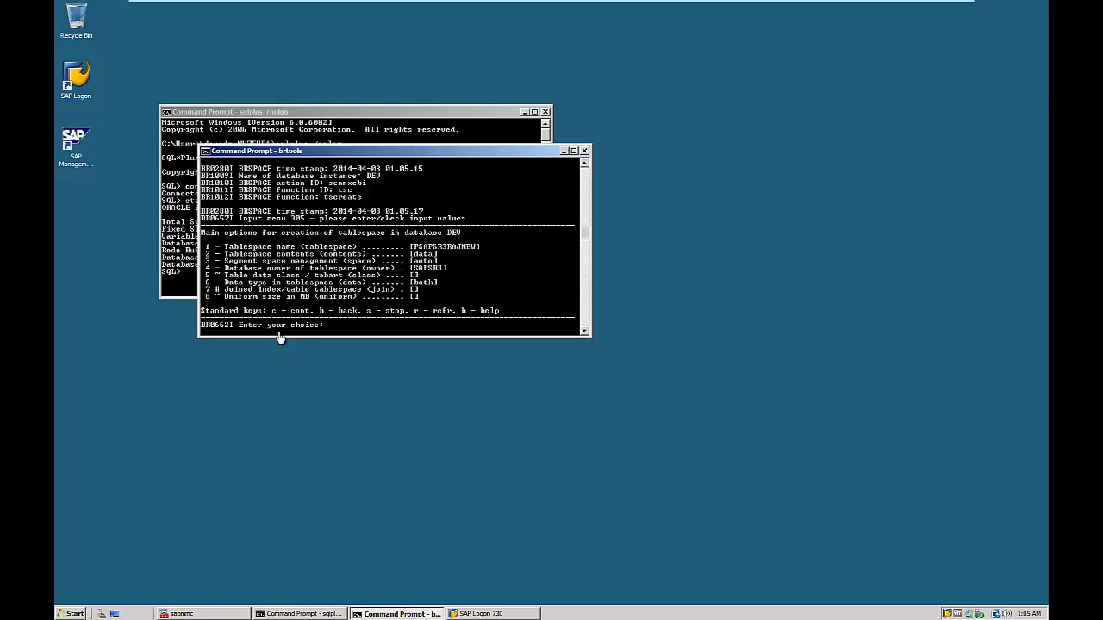
key("Return")
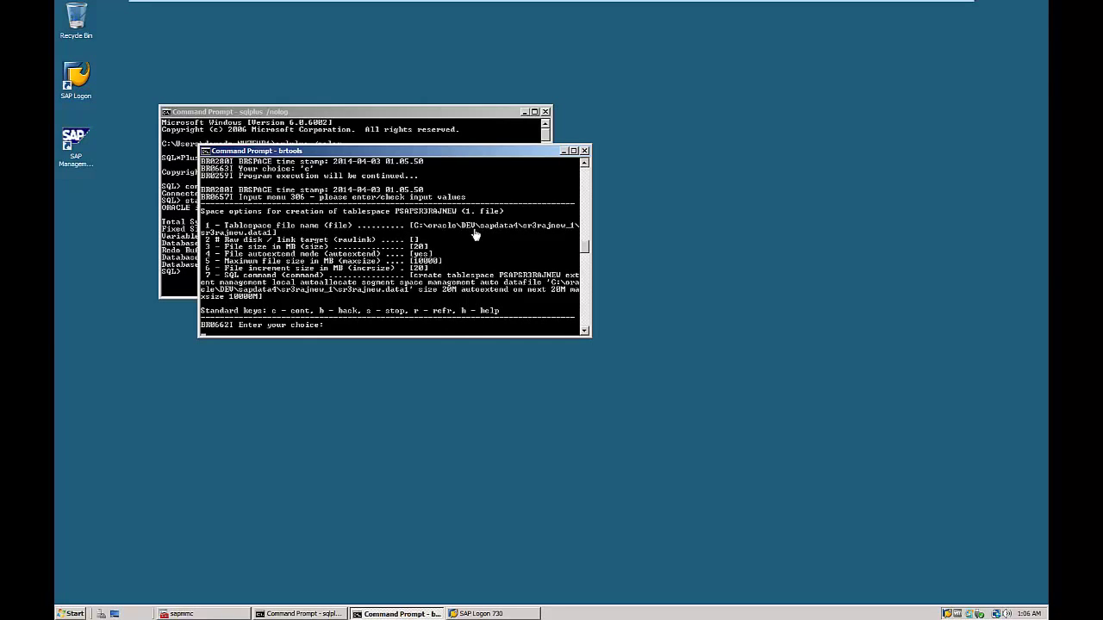
Step: Browse to C:\oracle\DEV\sapdata4 in Windows Explorer to check the existing data file folders
left_click(75, 614)
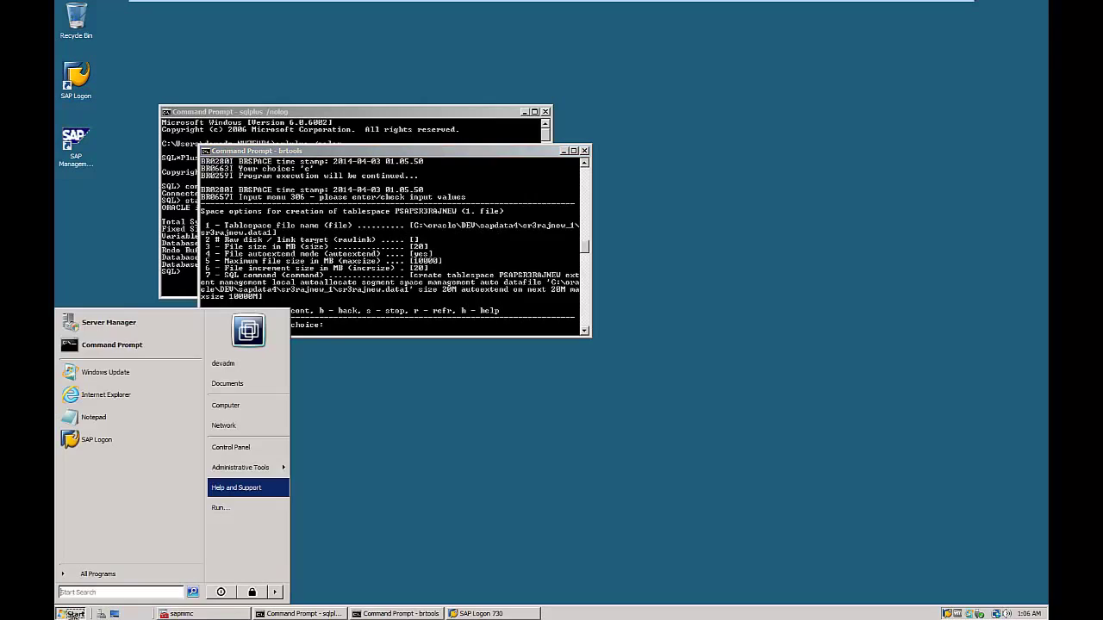
left_click(224, 407)
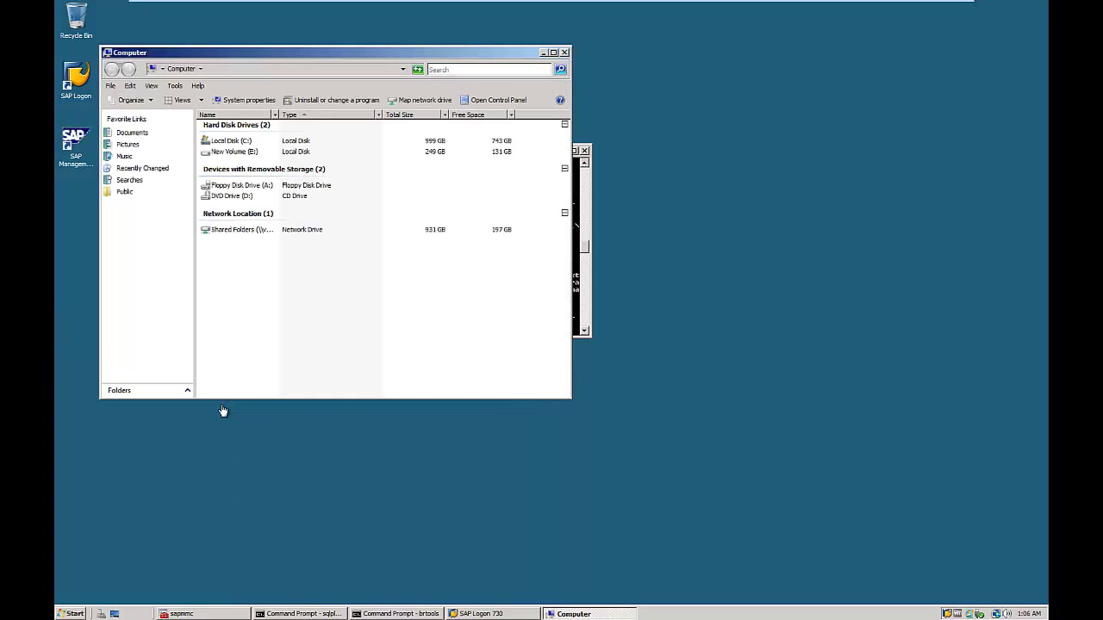
double_click(210, 143)
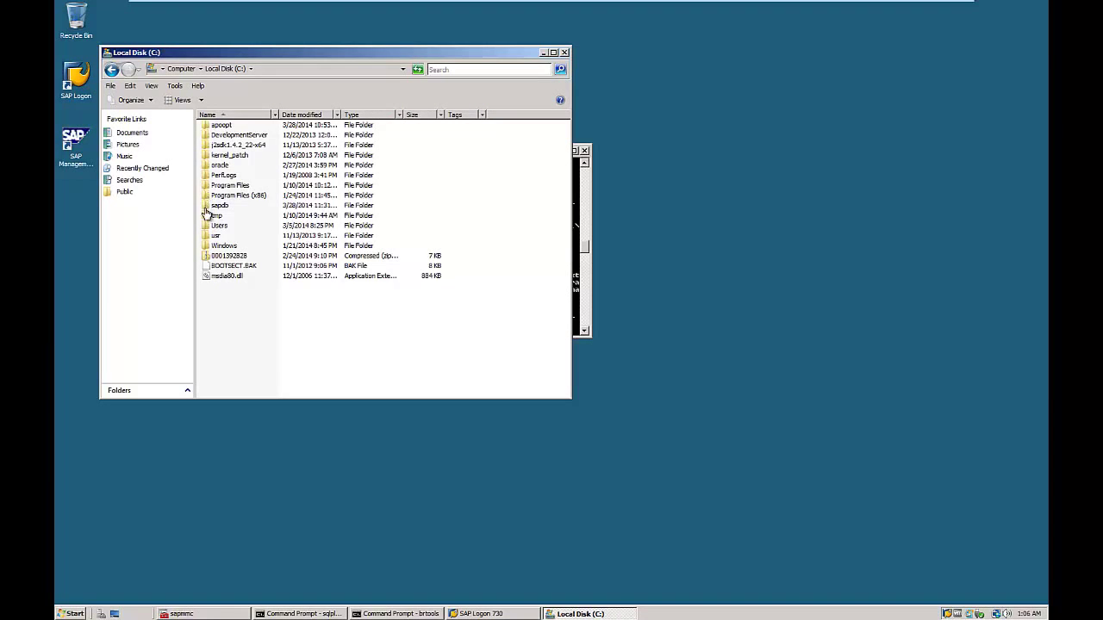
double_click(215, 164)
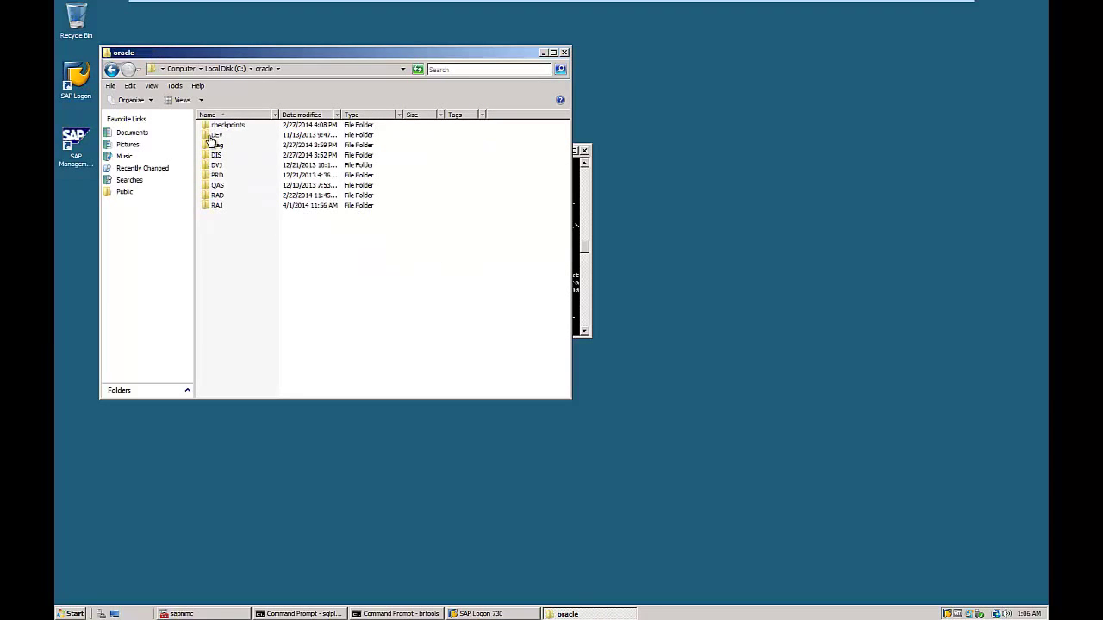
double_click(216, 135)
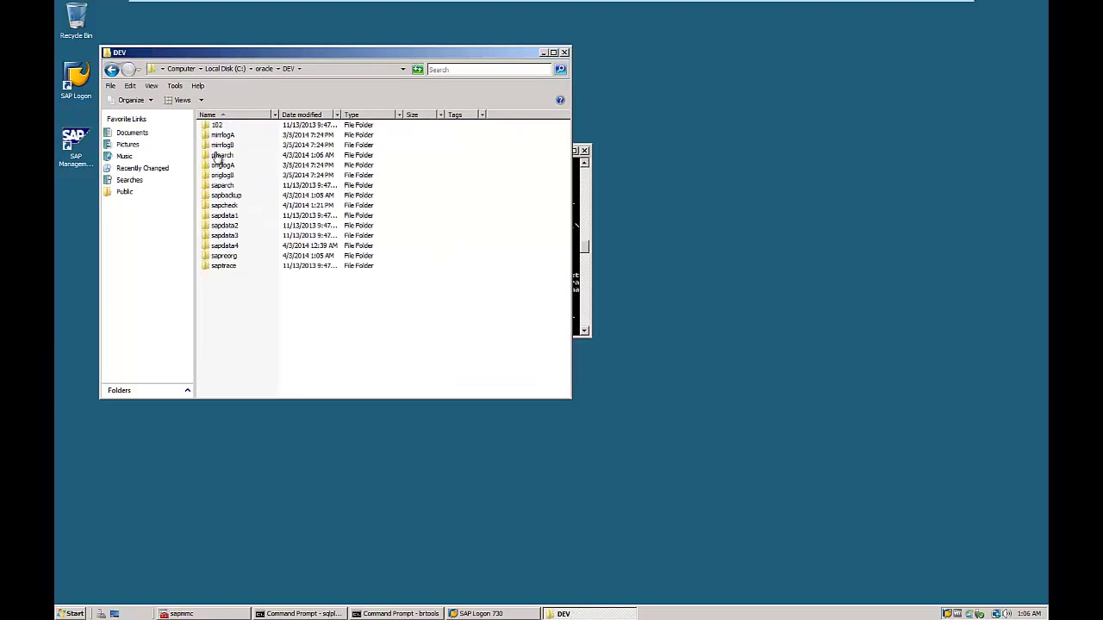
double_click(206, 249)
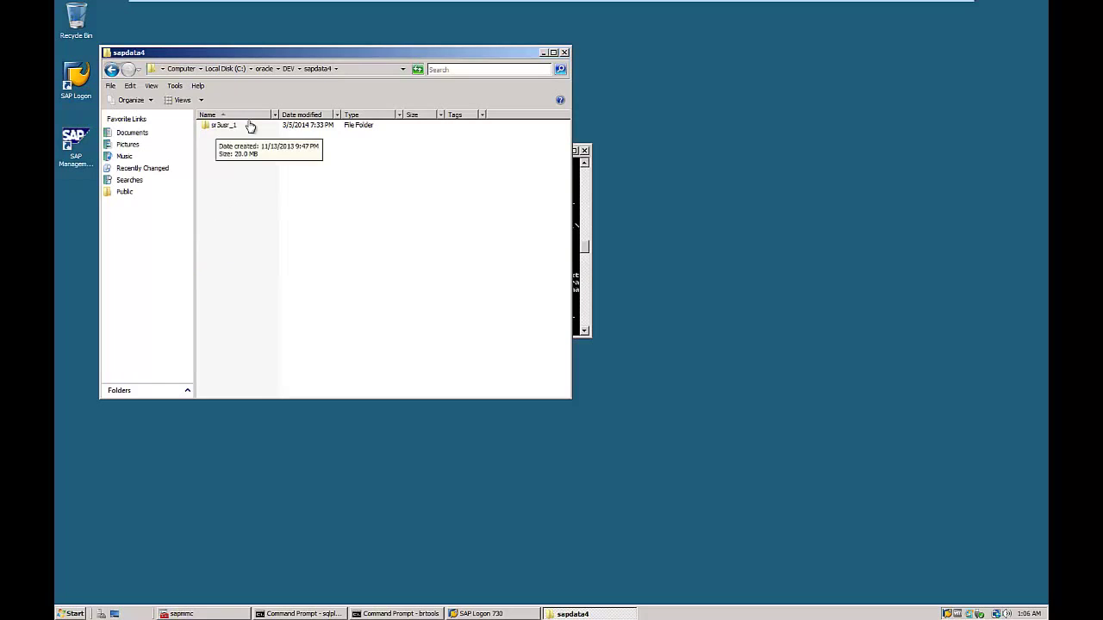
Step: Return to brtools and accept the space options for the first data file of PSAPSR3RAJNEW with c
left_click(585, 192)
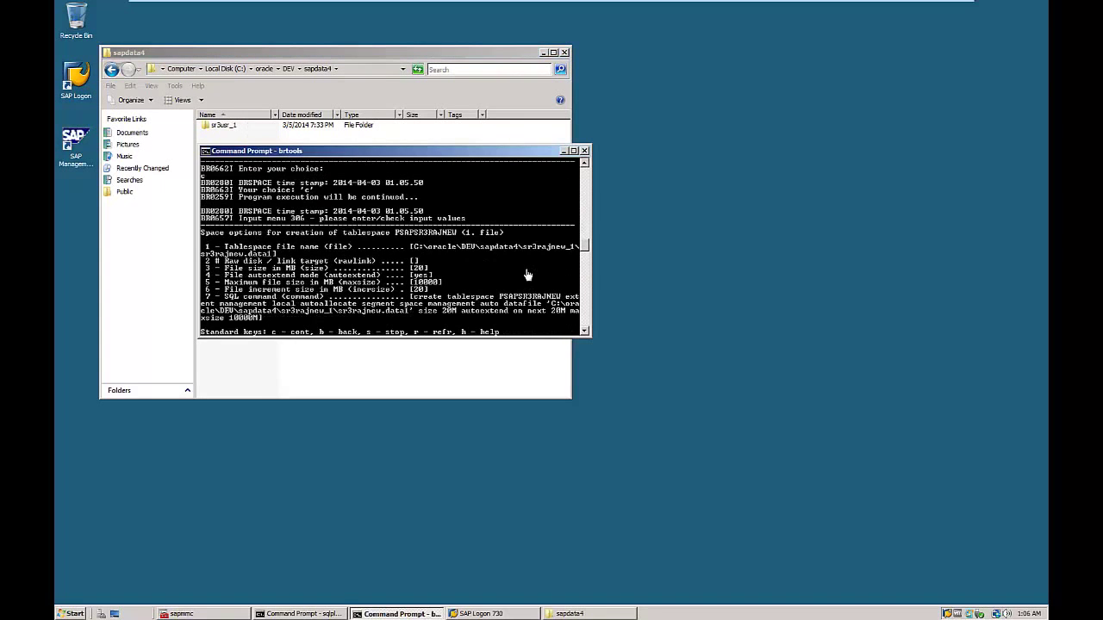
scroll(540, 217, "up", 3)
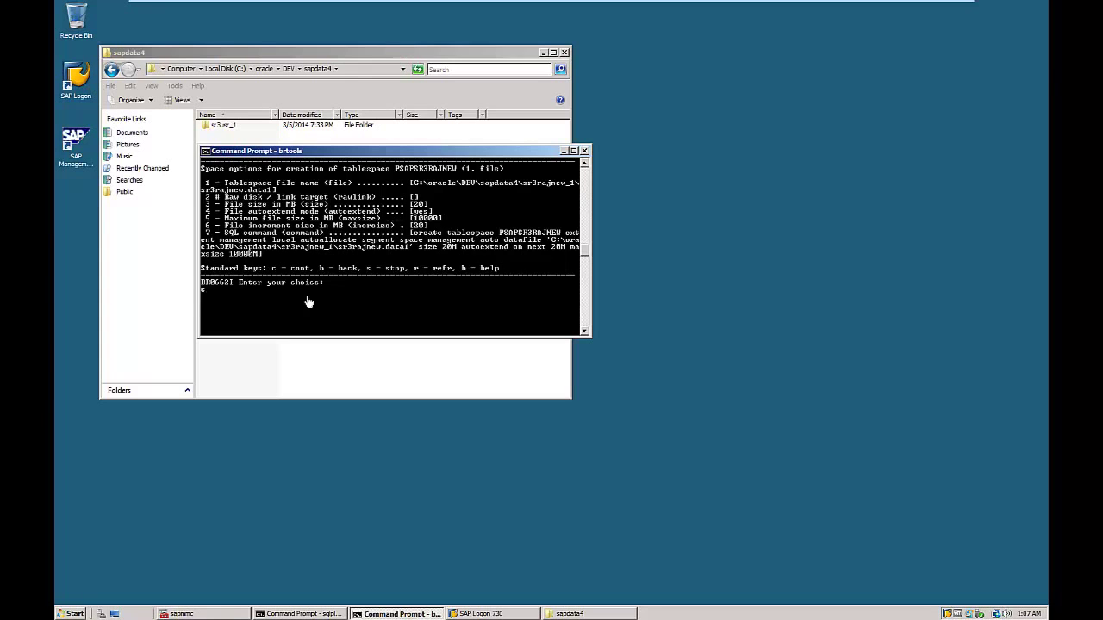
key("Return")
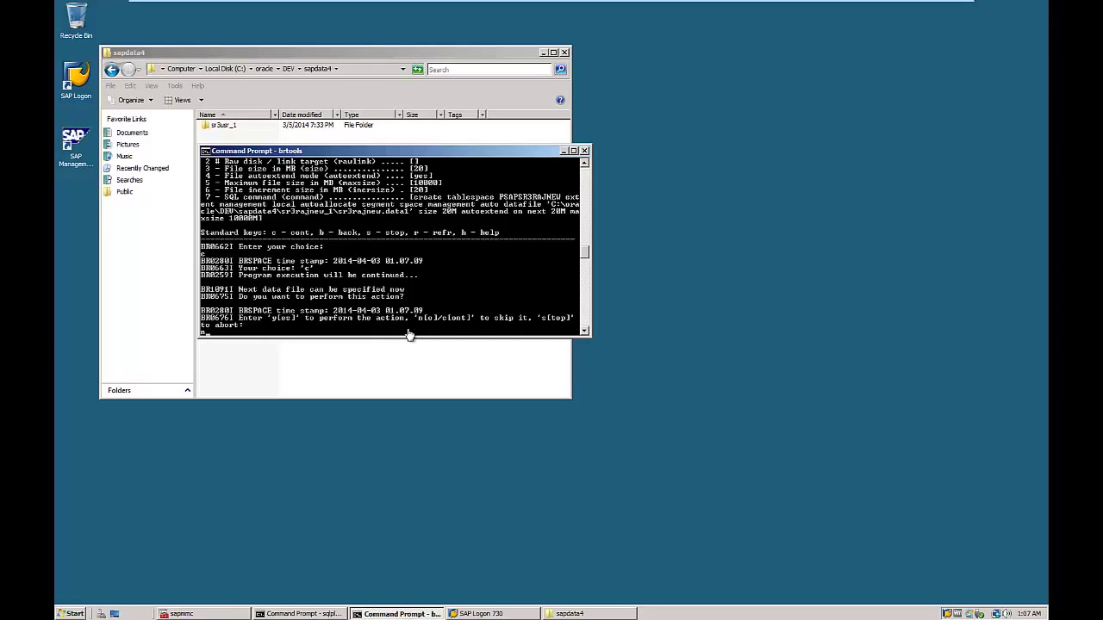
Step: Answer n to skip specifying another data file, and review the BRSPACE log of creating PSAPSR3RAJNEW
key("Return")
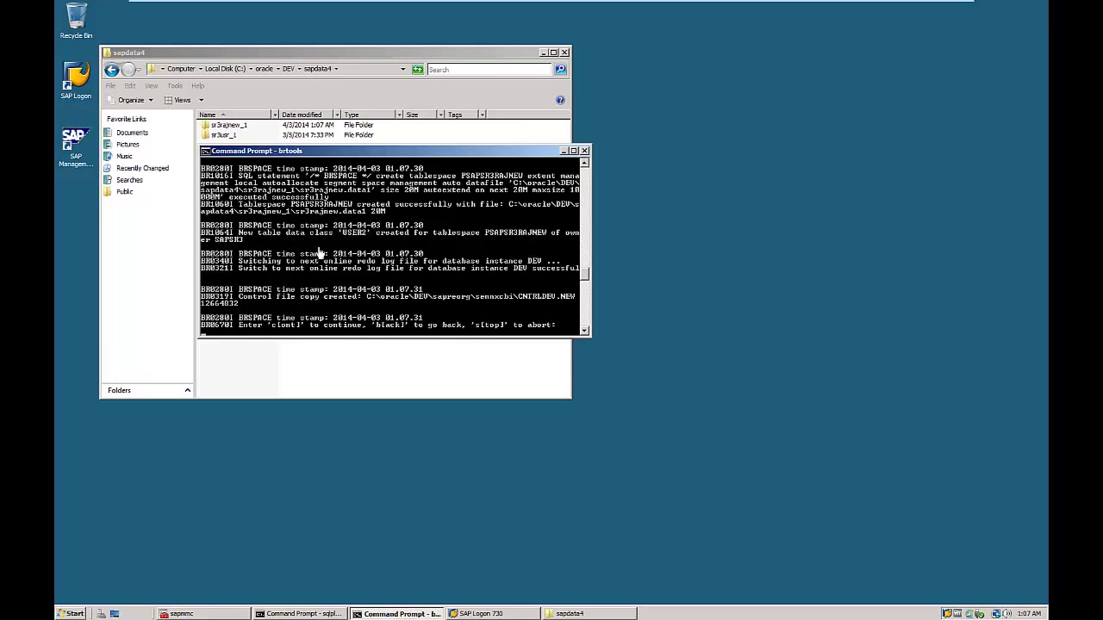
scroll(319, 252, "up", 5)
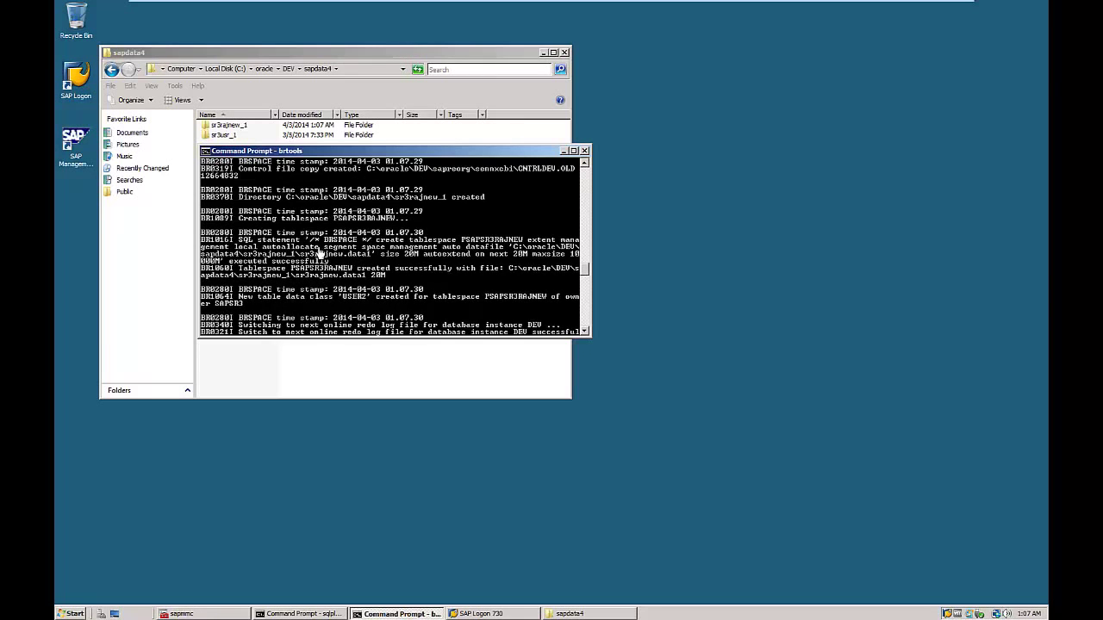
scroll(319, 252, "up", 3)
scroll(319, 252, "up", 2)
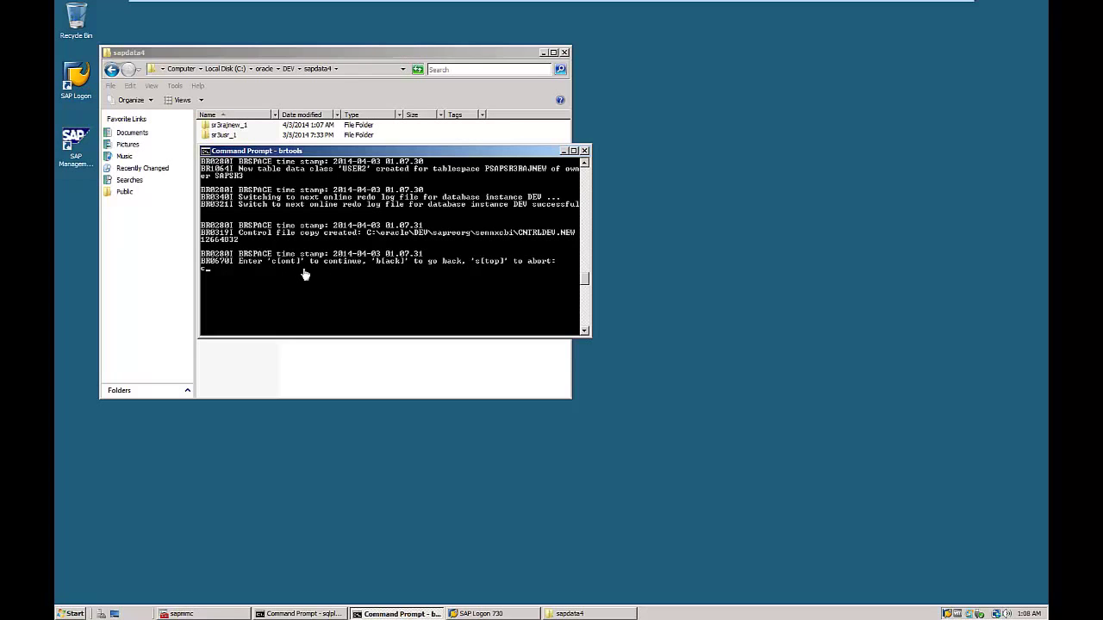
Step: Continue past the BRSPACE prompts with c, cancel BRTOOLS with s and y, and exit the command prompt
key("Return")
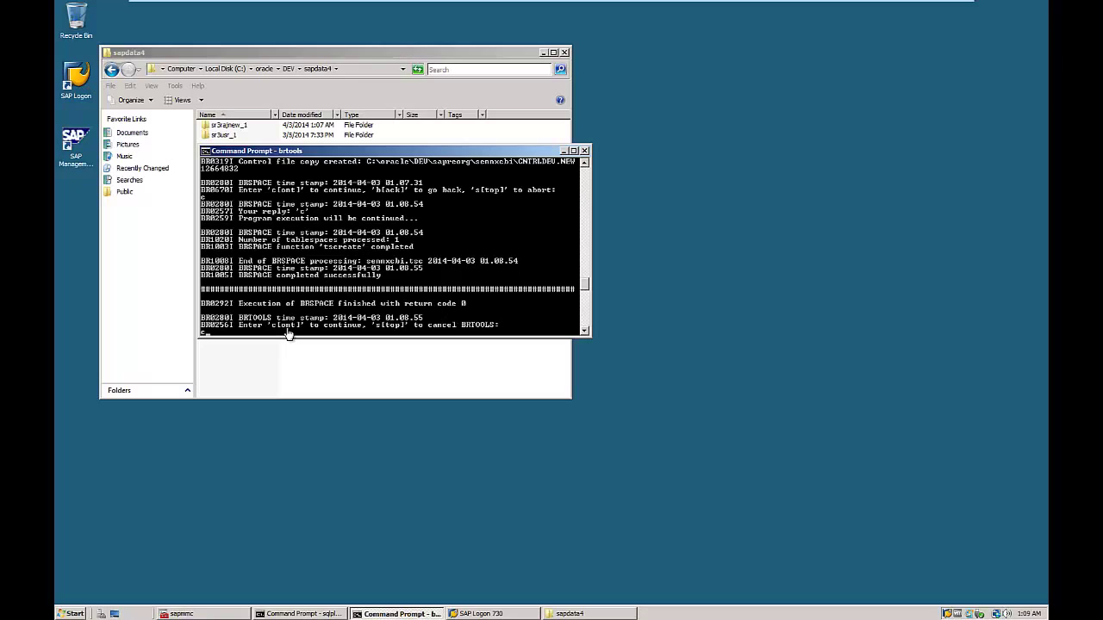
key("Return")
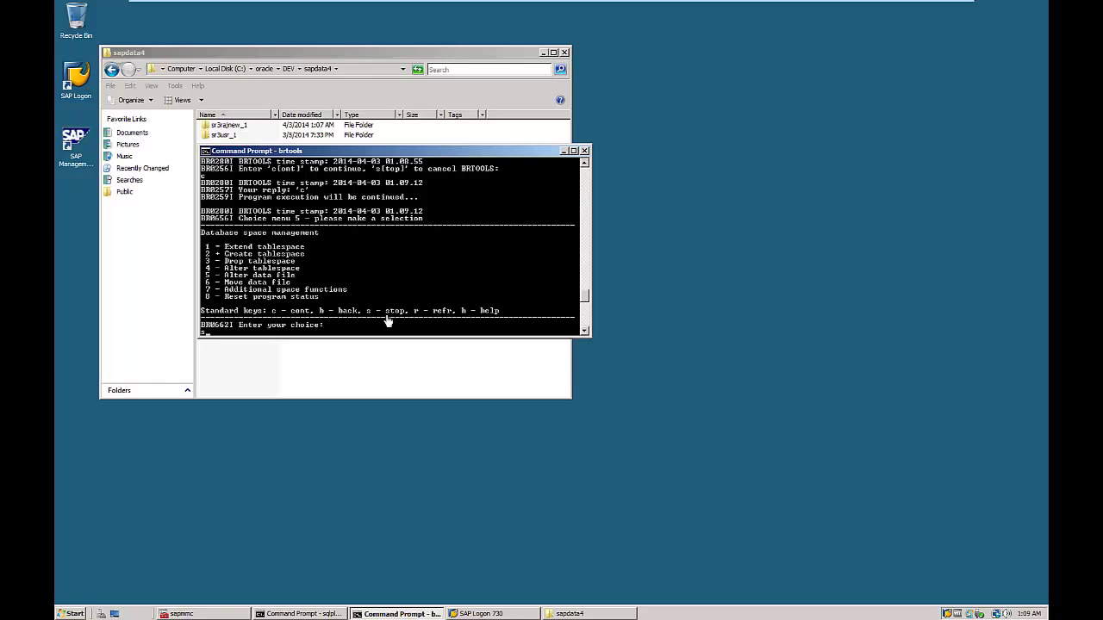
key("Return")
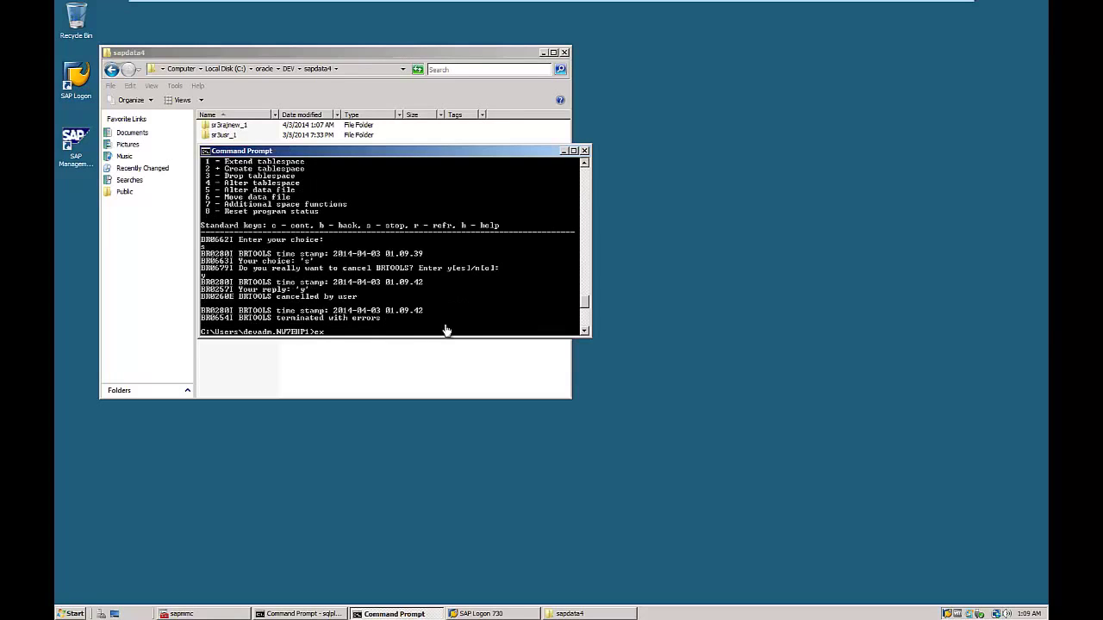
key("Return")
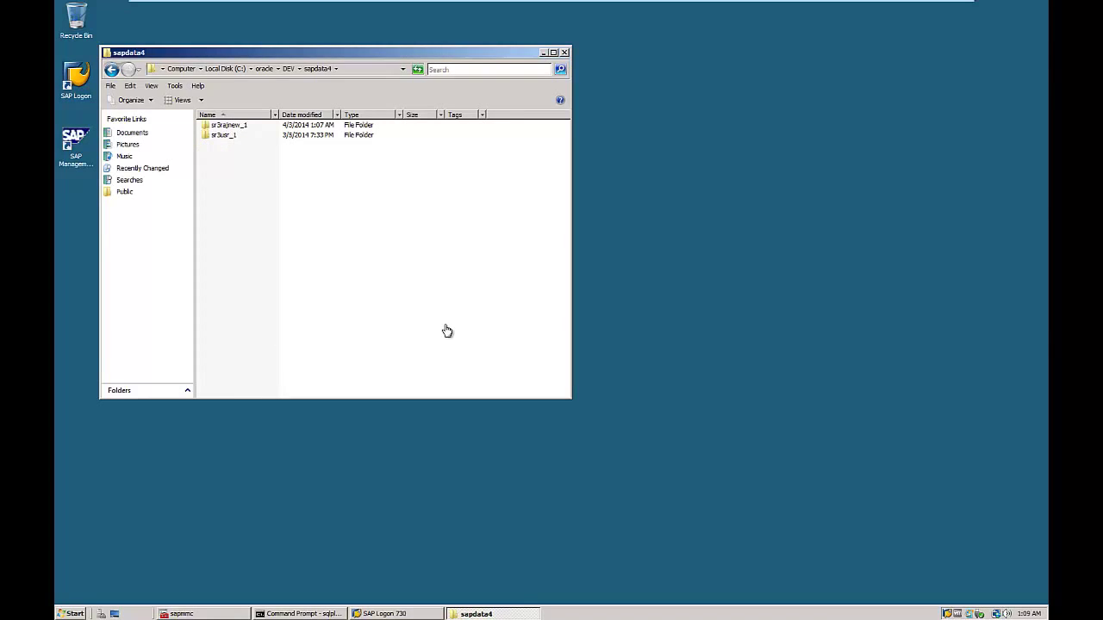
Step: Minimize the sapdata4 folder window and start the DEV system in the SAP Management Console
left_click(498, 615)
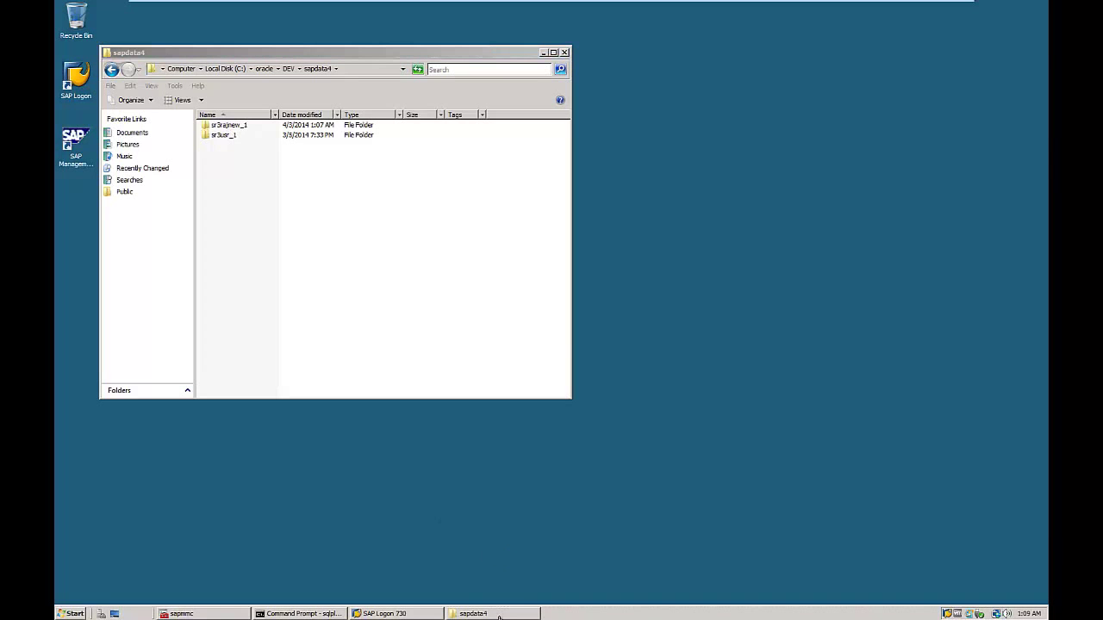
left_click(543, 53)
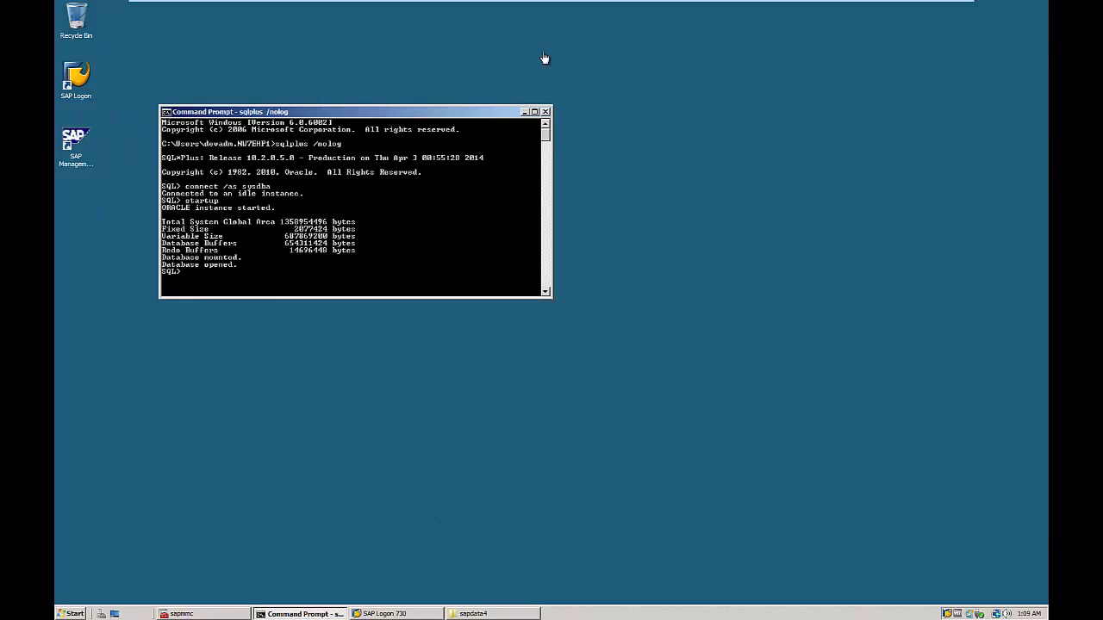
left_click(219, 614)
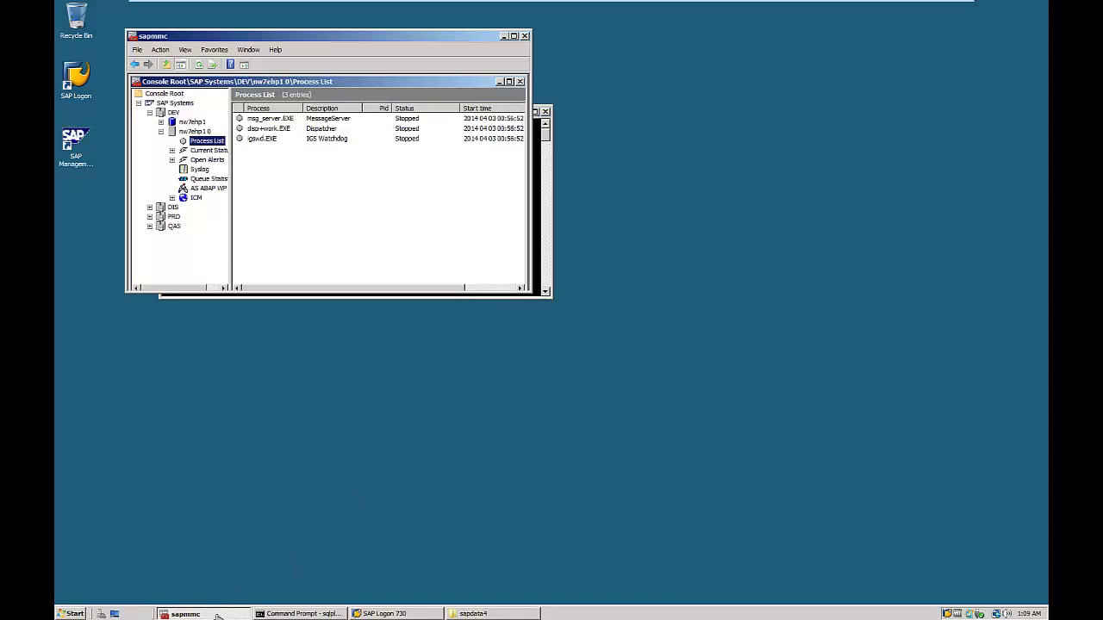
left_click(172, 113)
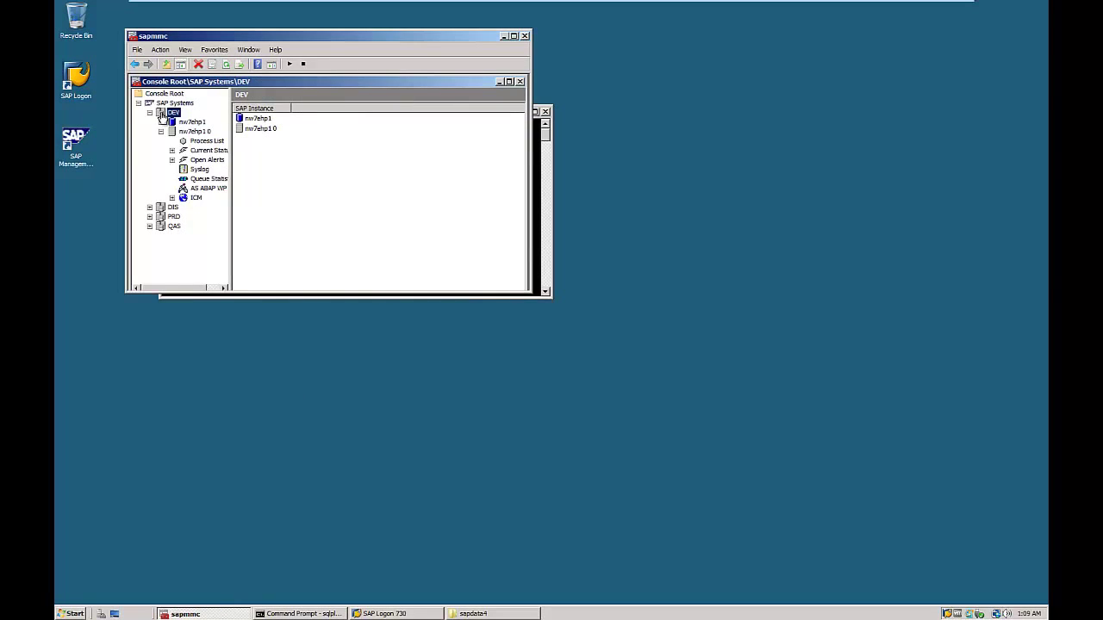
right_click(161, 118)
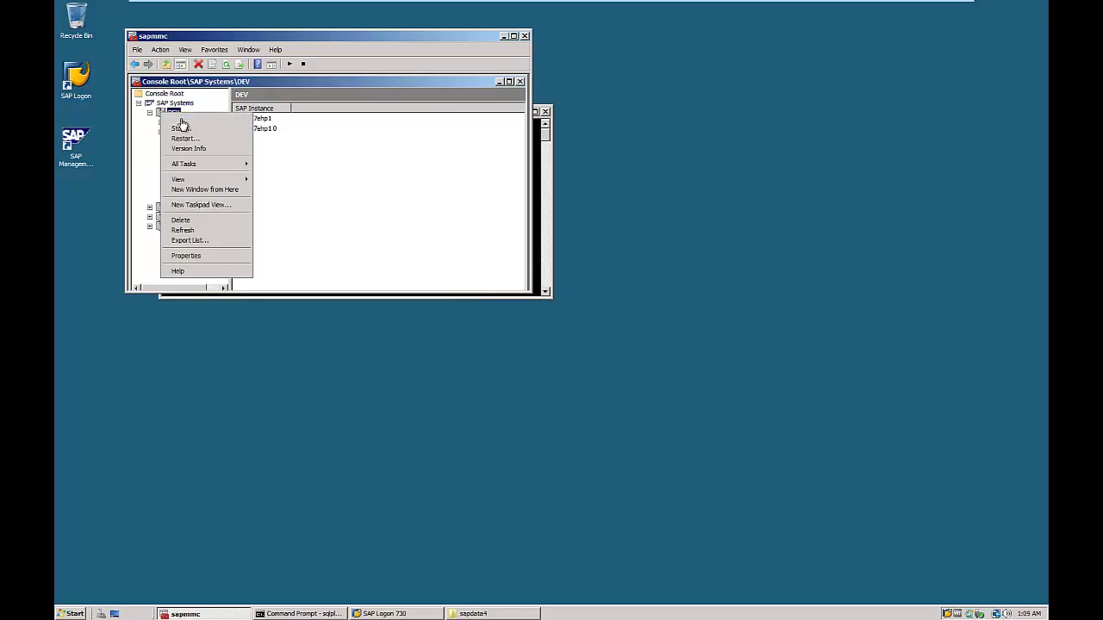
left_click(181, 120)
left_click(283, 197)
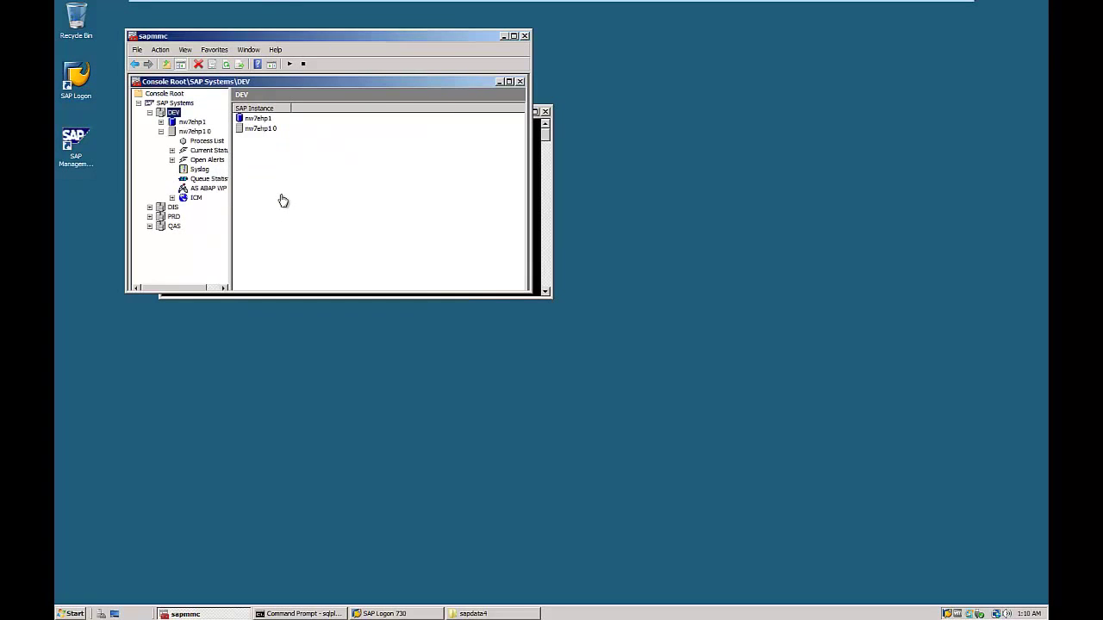
Step: Check the DEV instance's process list and refresh its AS ABAP work process table to follow the startup
left_click(206, 190)
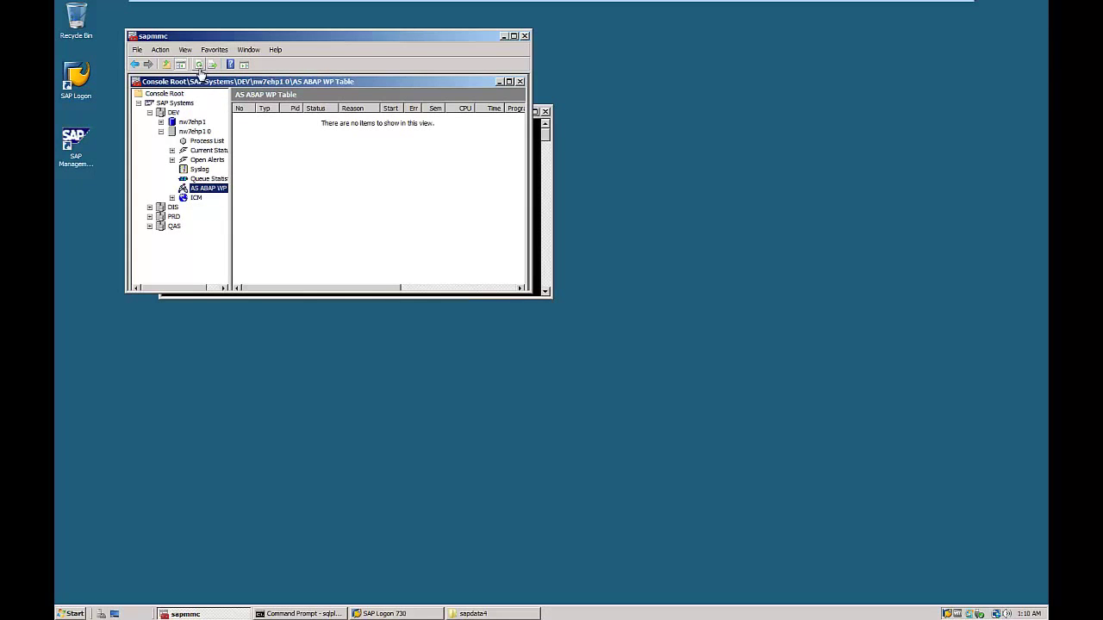
left_click(199, 142)
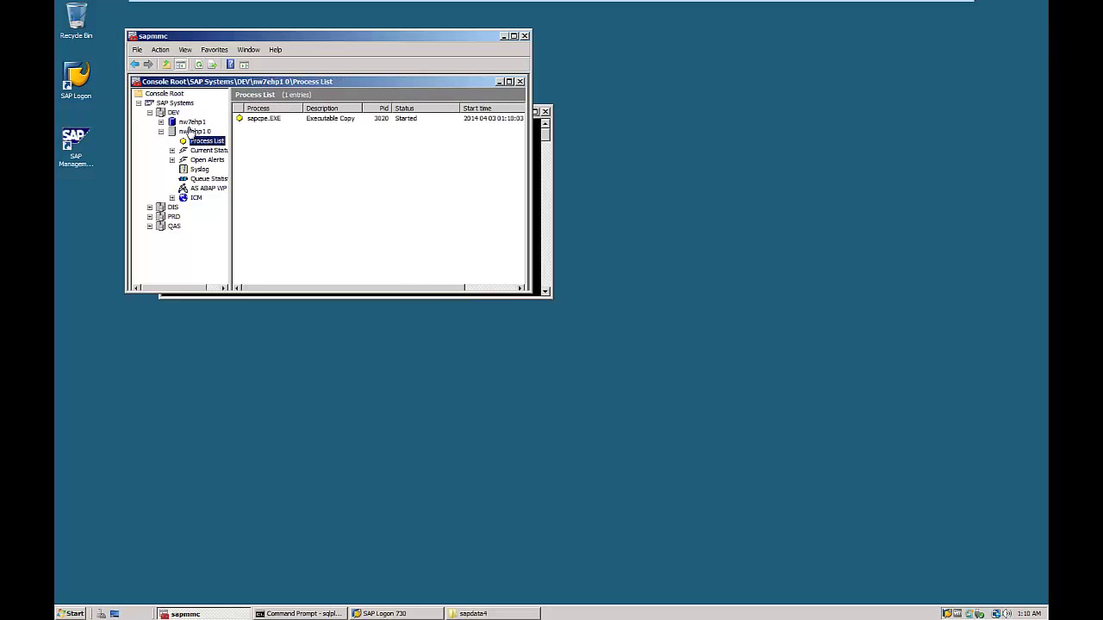
left_click(207, 188)
left_click(199, 65)
left_click(199, 65)
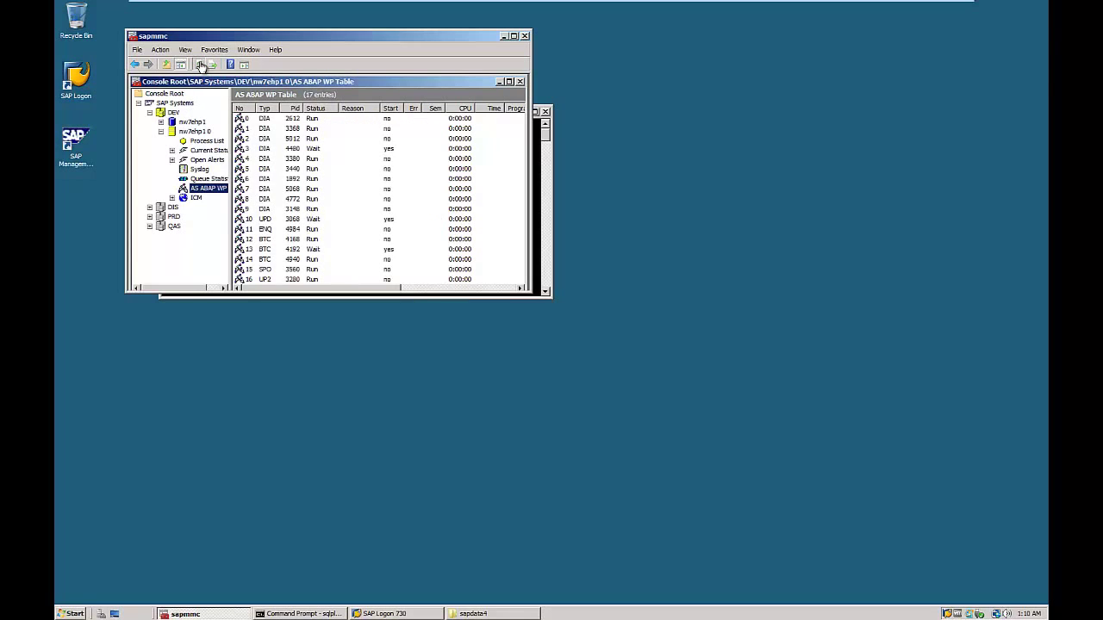
left_click(199, 64)
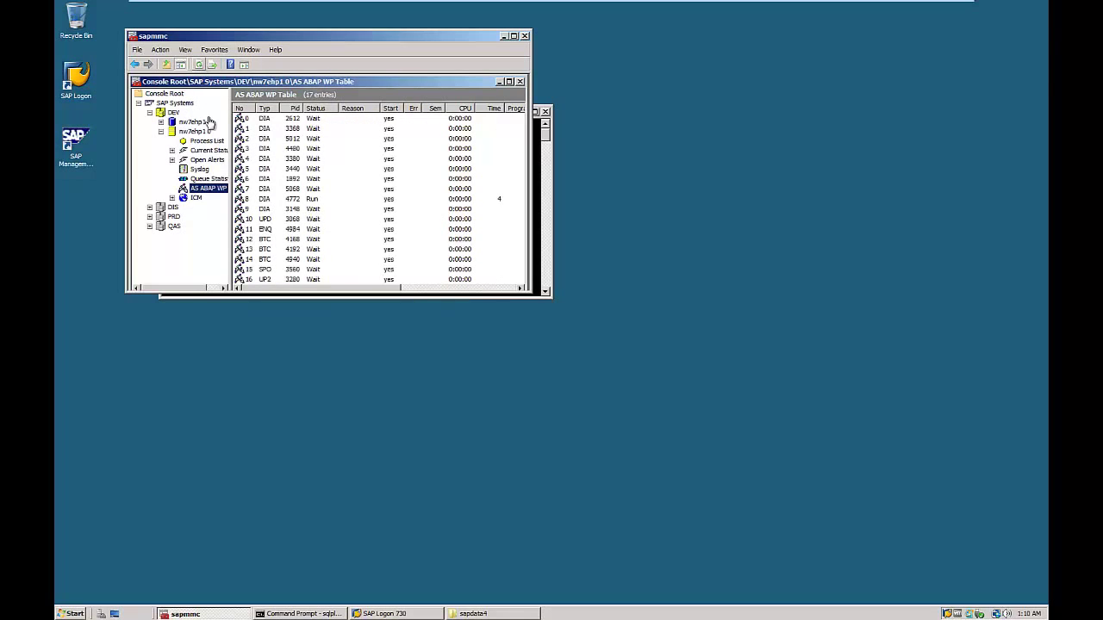
Step: Open the DEV connection from SAP Logon and log on to client 001 as sapuser with the account password
double_click(74, 81)
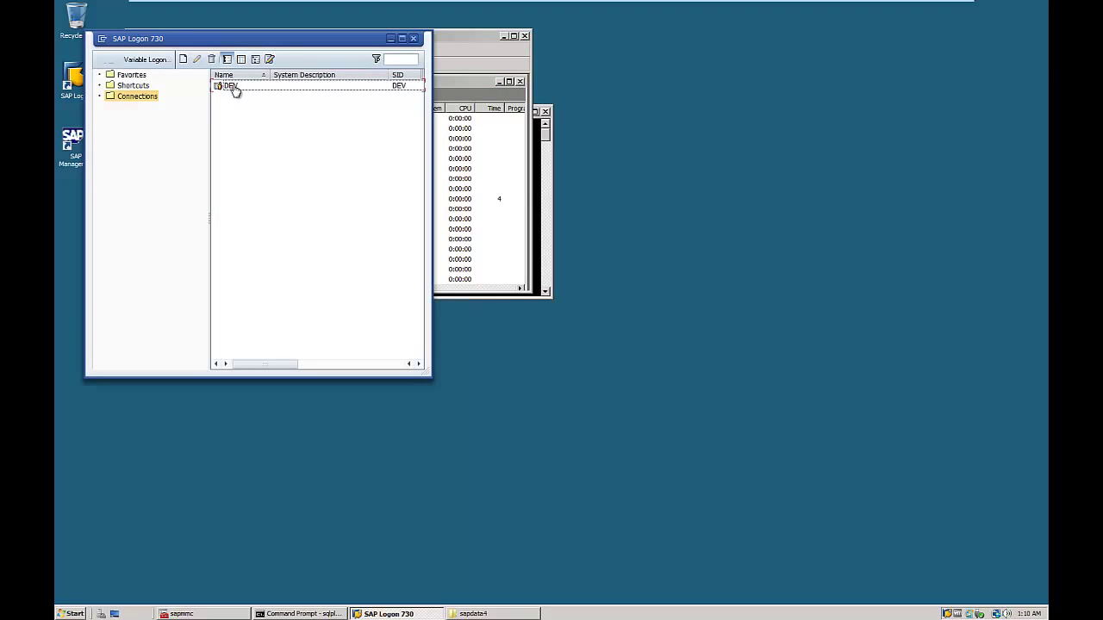
double_click(232, 87)
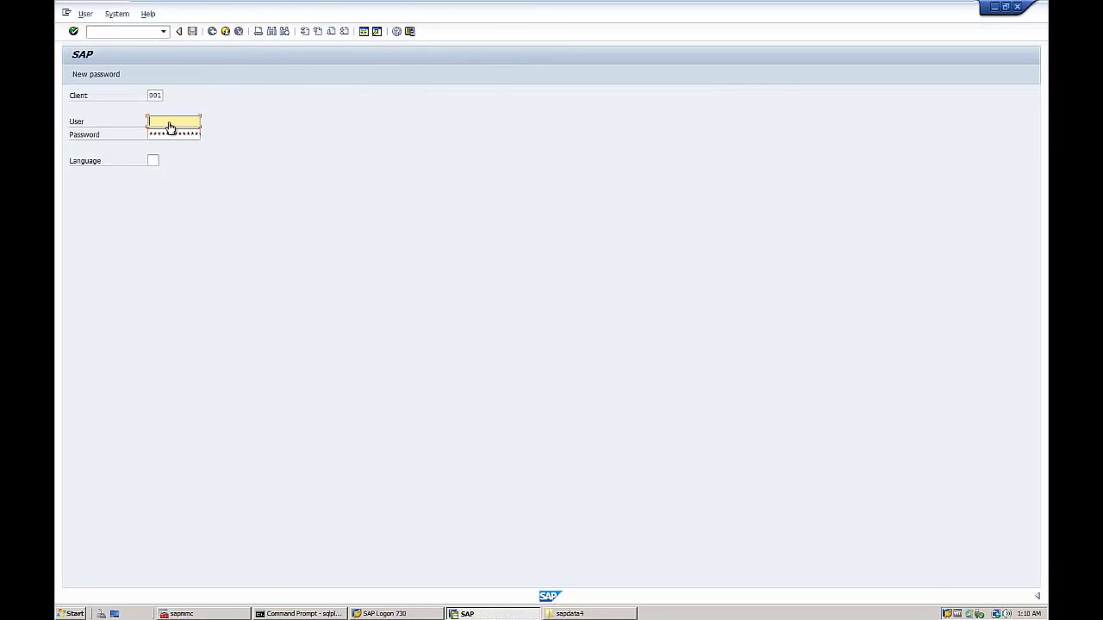
type("sapuser")
key("Tab")
key("ctrl+v")
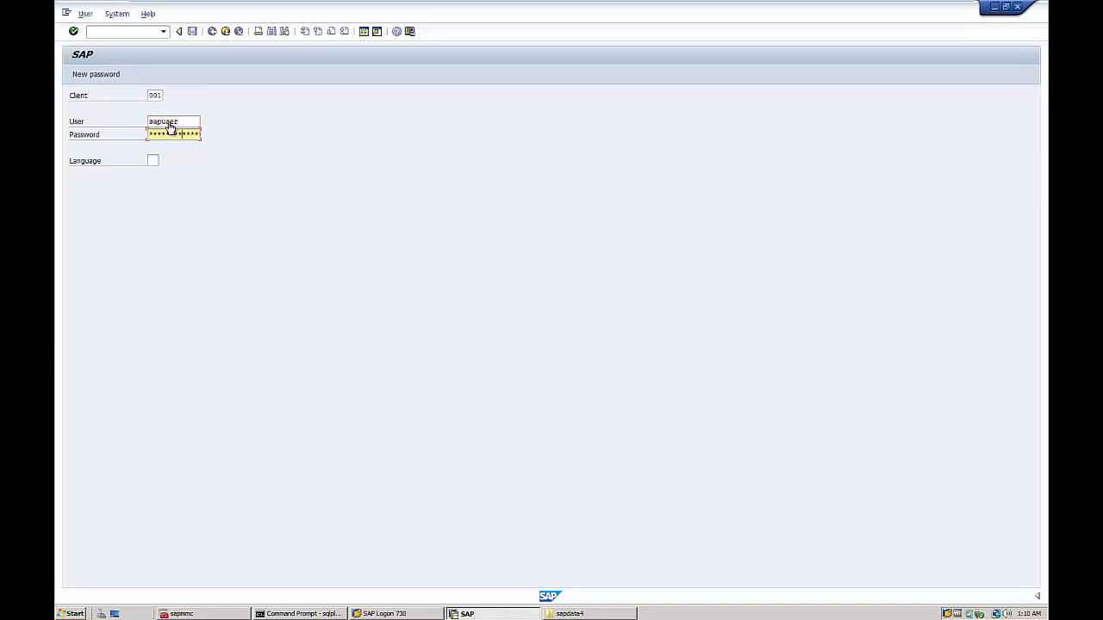
key("Return")
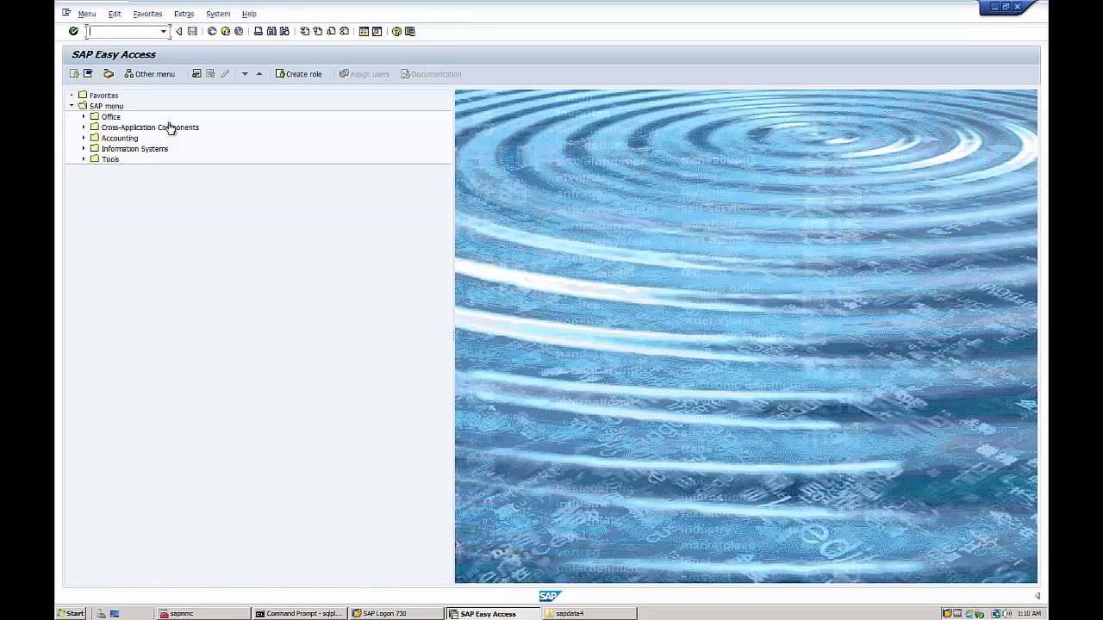
Step: Run transaction dbacockpit and open the tablespace overview in the Space section
type("dbacockpit")
key("Return")
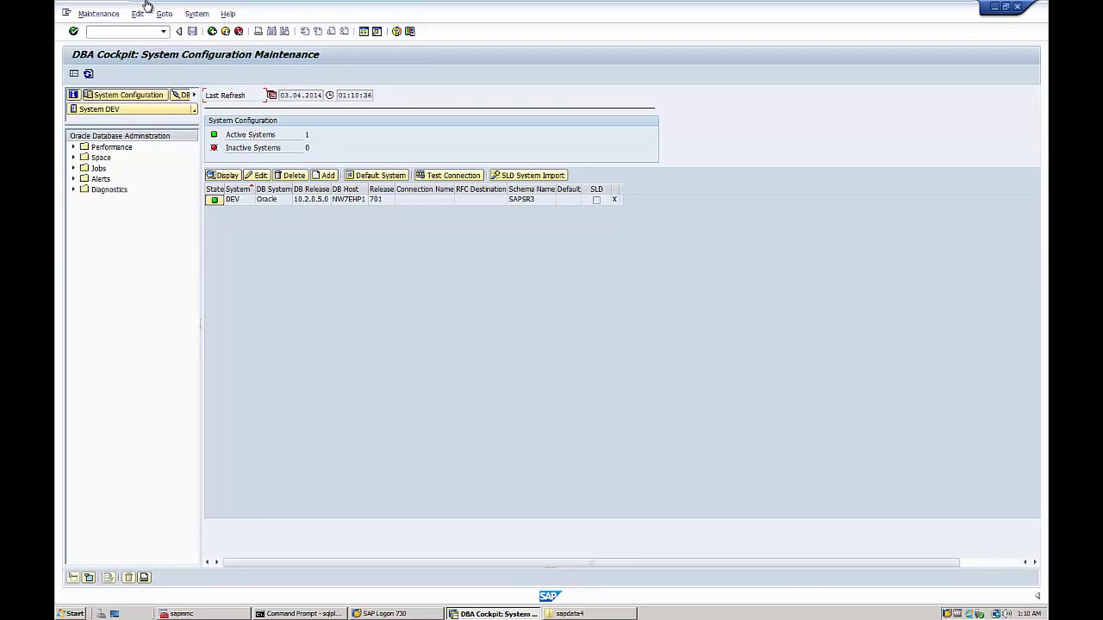
left_click(75, 162)
left_click(74, 159)
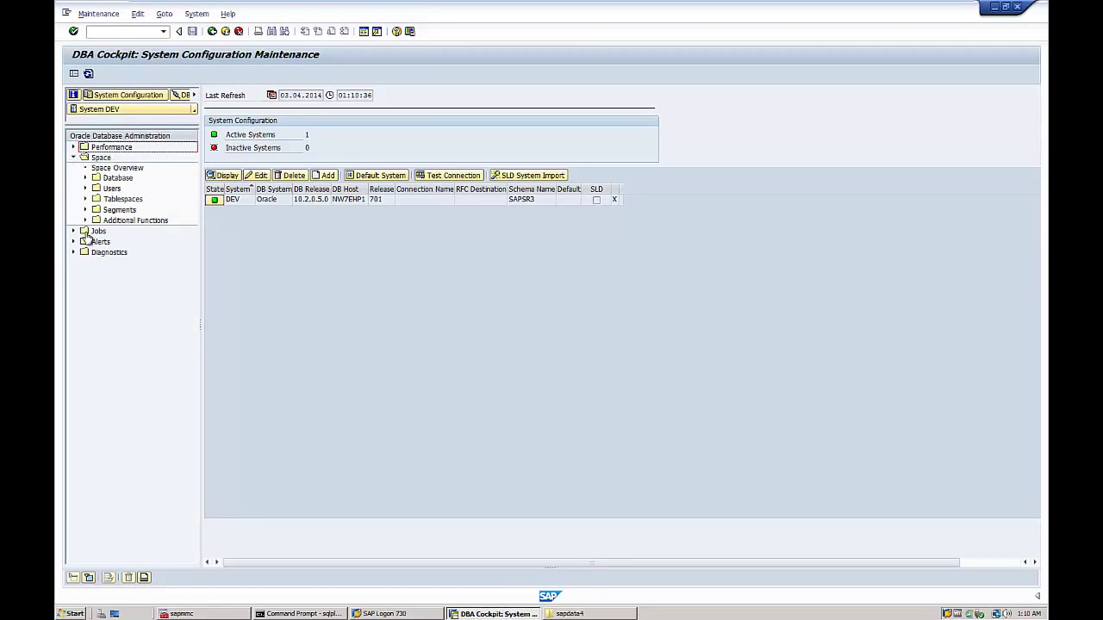
left_click(85, 199)
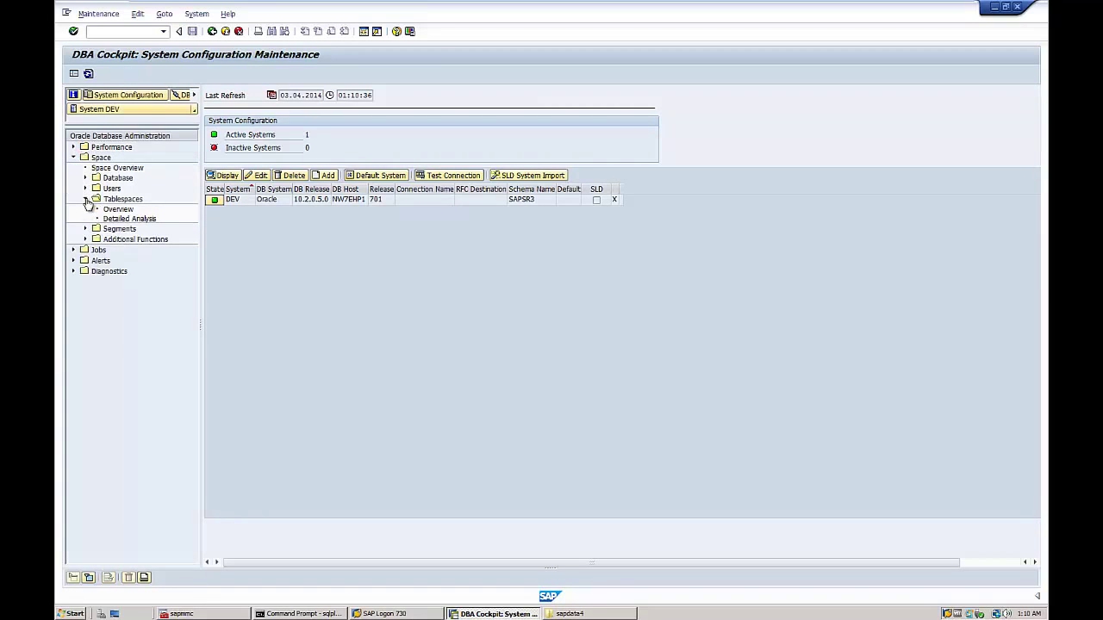
left_click(115, 210)
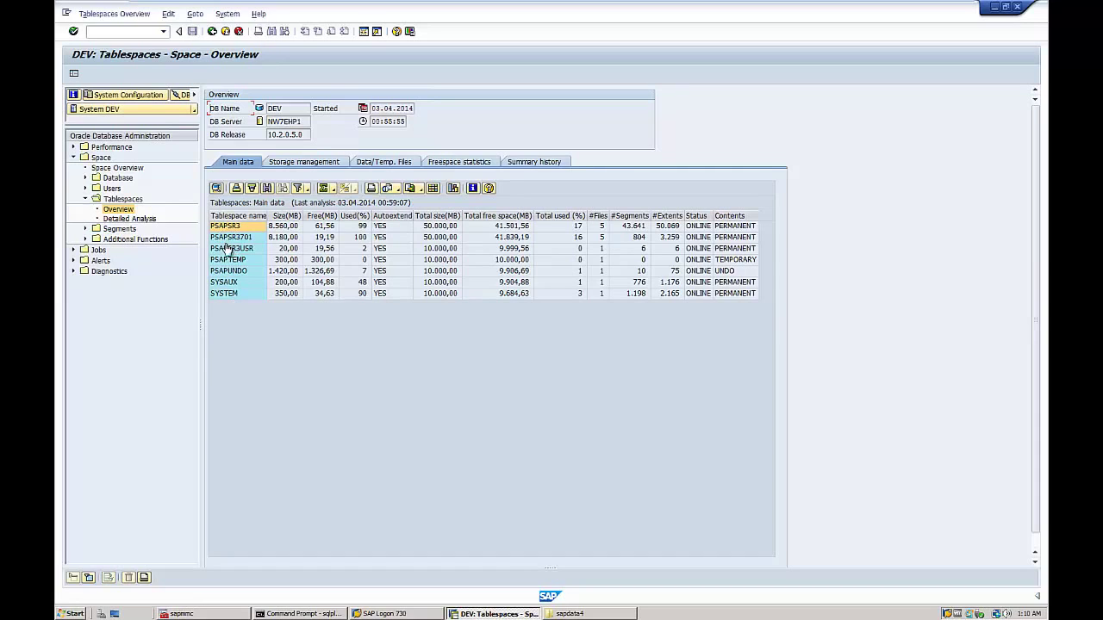
Step: Go through the listed tablespaces from SYSTEM up to PSAPSR3 to look for PSAPSR3RAJNEW
left_click(230, 294)
left_click(231, 283)
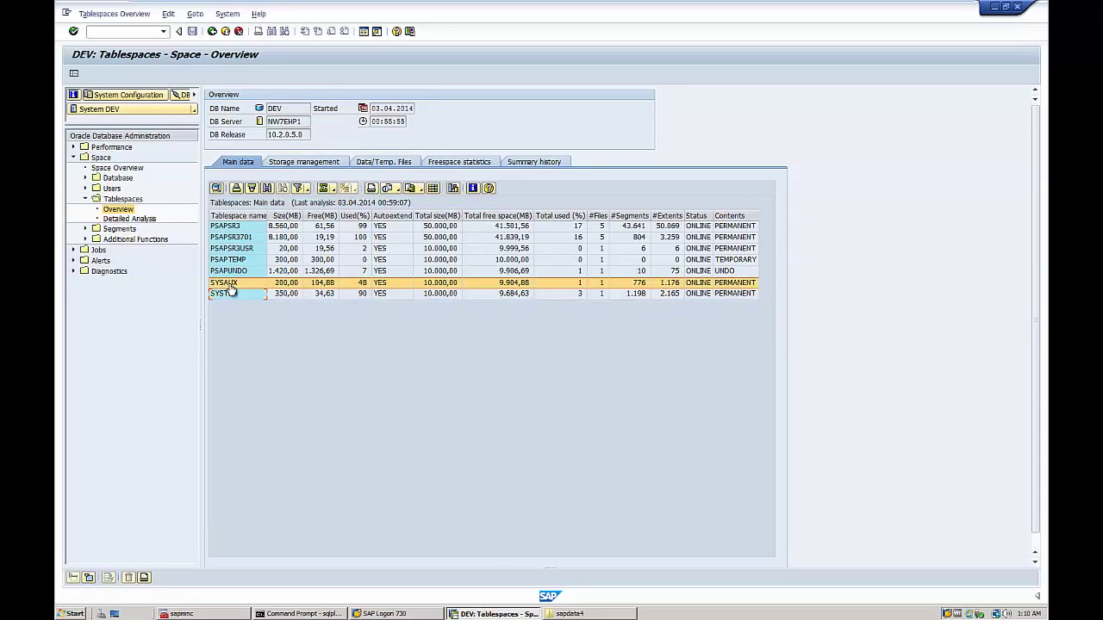
left_click(231, 270)
left_click(232, 259)
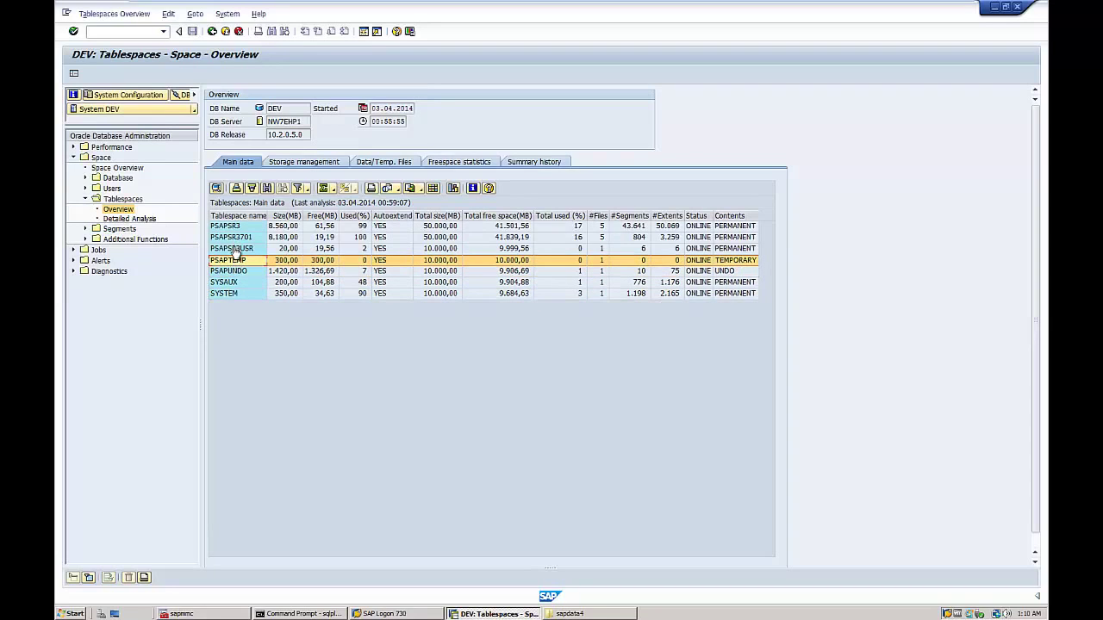
left_click(235, 249)
left_click(237, 237)
left_click(238, 228)
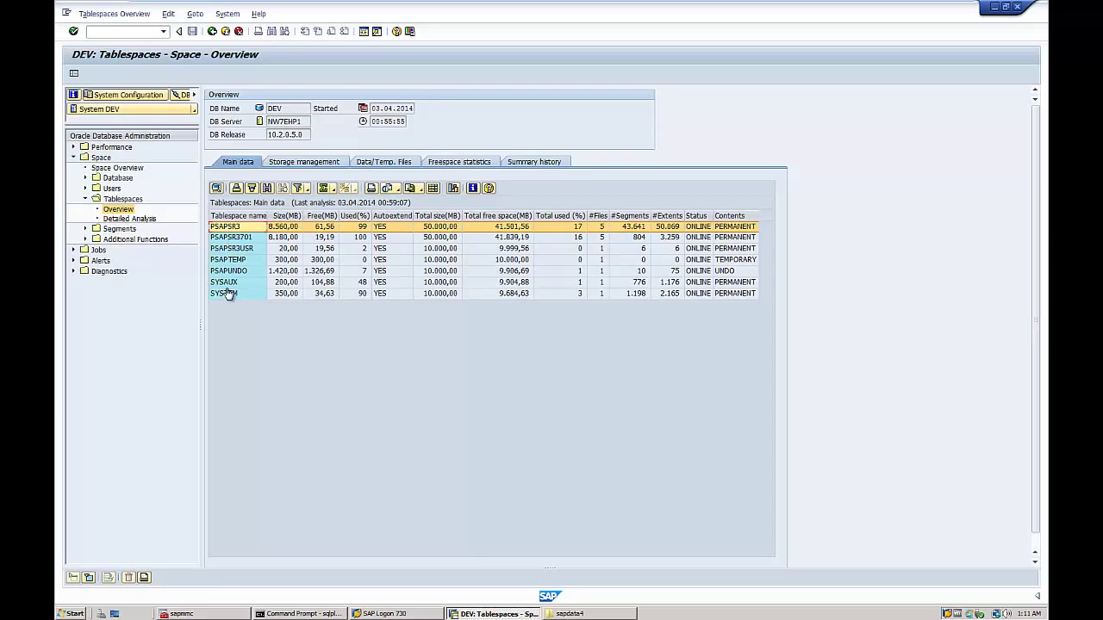
Step: Refresh all datasets of the Oracle space statistics from the Space Overview and acknowledge the background job
left_click(106, 169)
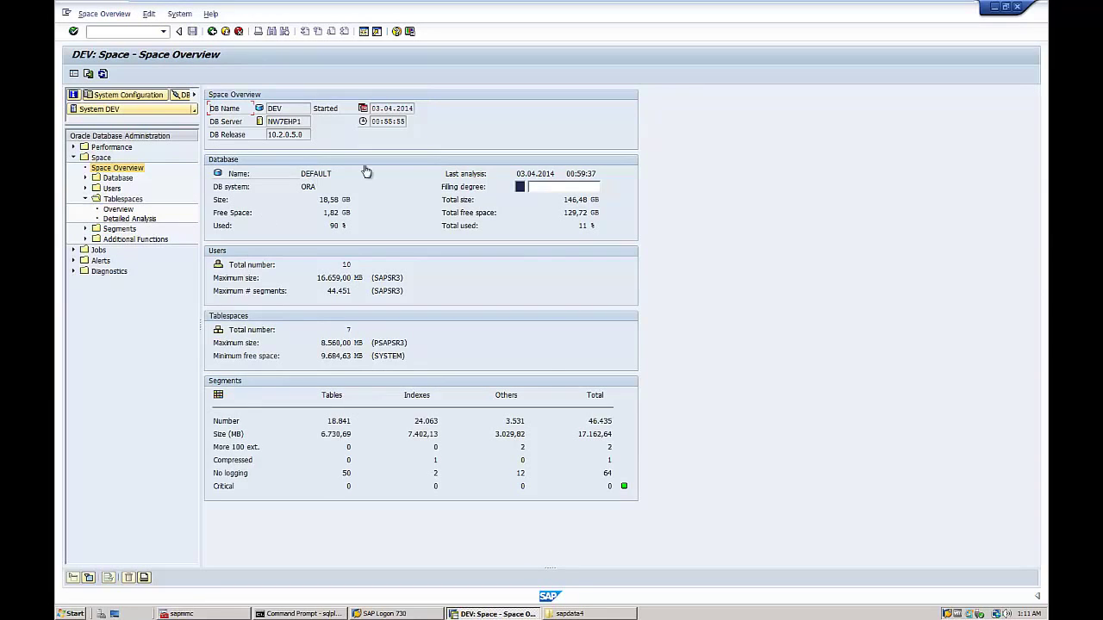
left_click(102, 74)
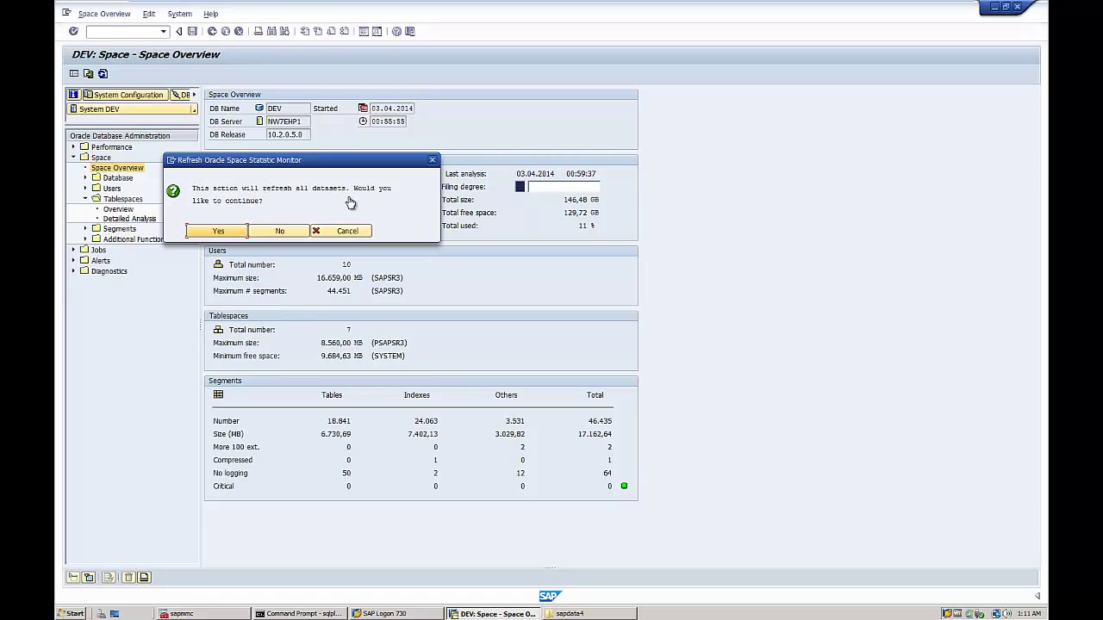
left_click(219, 236)
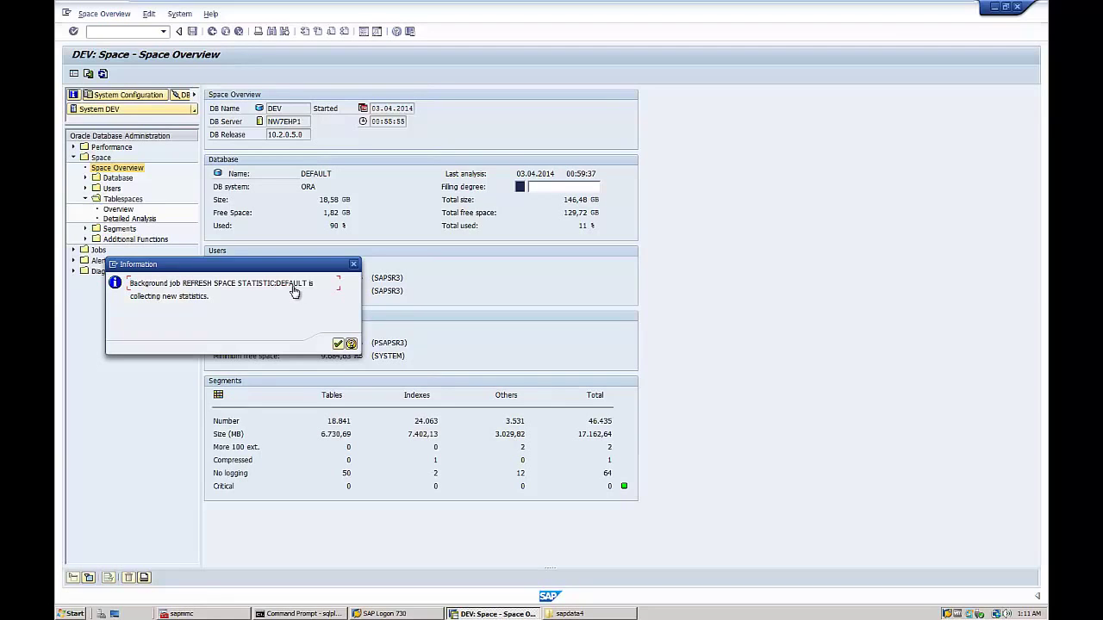
left_click(338, 344)
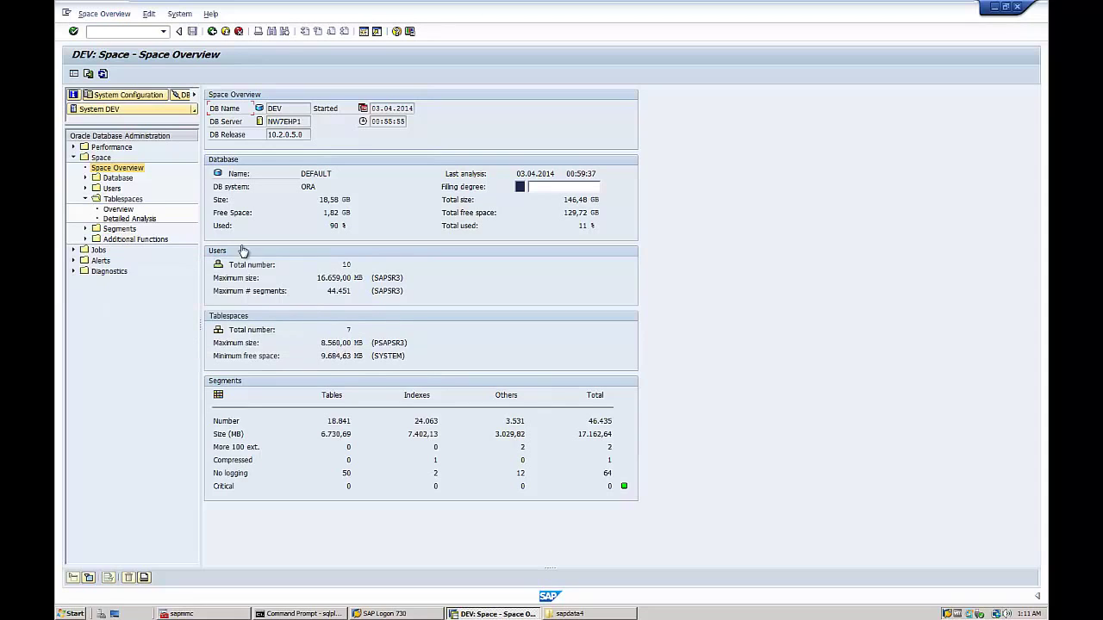
Step: Go to transaction SM37 with /nsm37 and list SAPUSER's jobs to check the space statistics refresh
left_click(145, 34)
type("/nsm37")
key("Return")
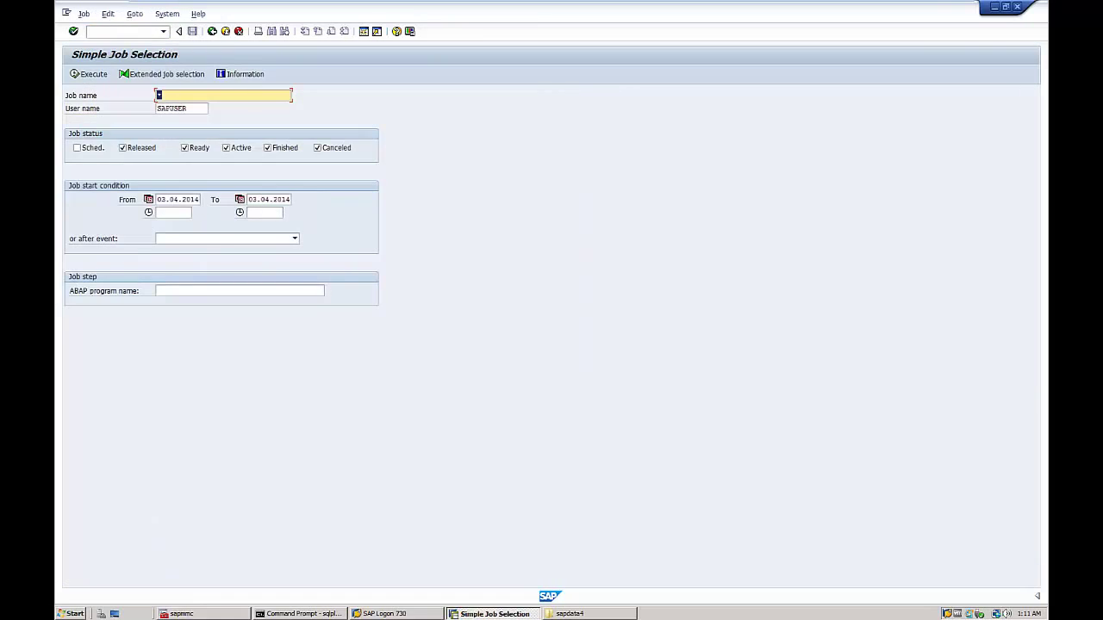
left_click(87, 75)
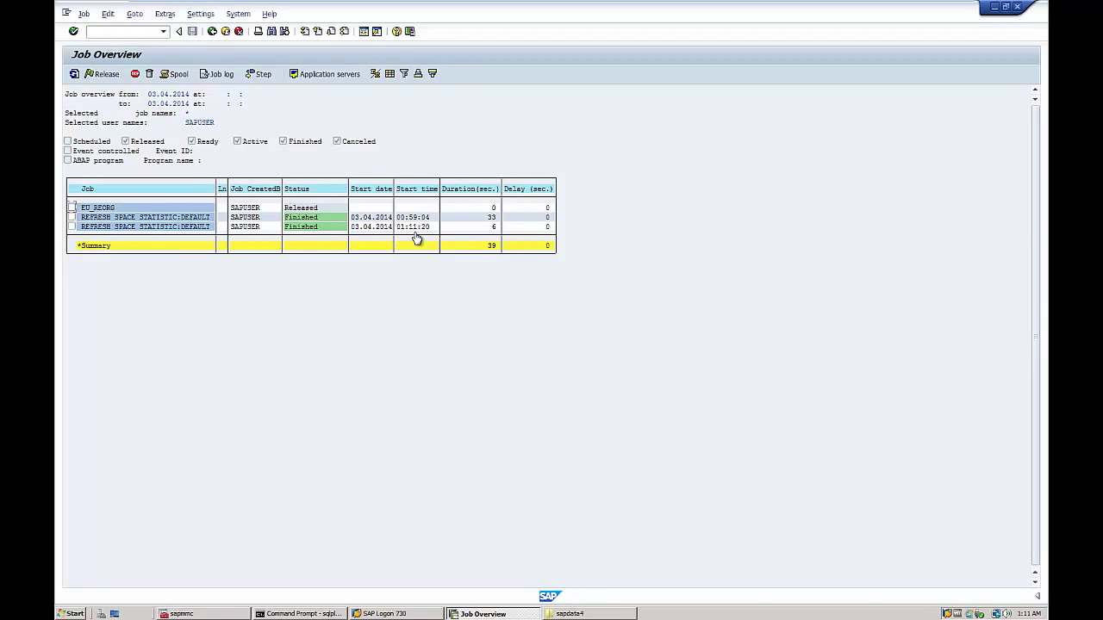
Step: Return to the DBA Cockpit with /ndbacockpit and select PSAPSR3RAJNEW in the tablespace overview
left_click(110, 35)
type("/ndbacockpit")
key("Return")
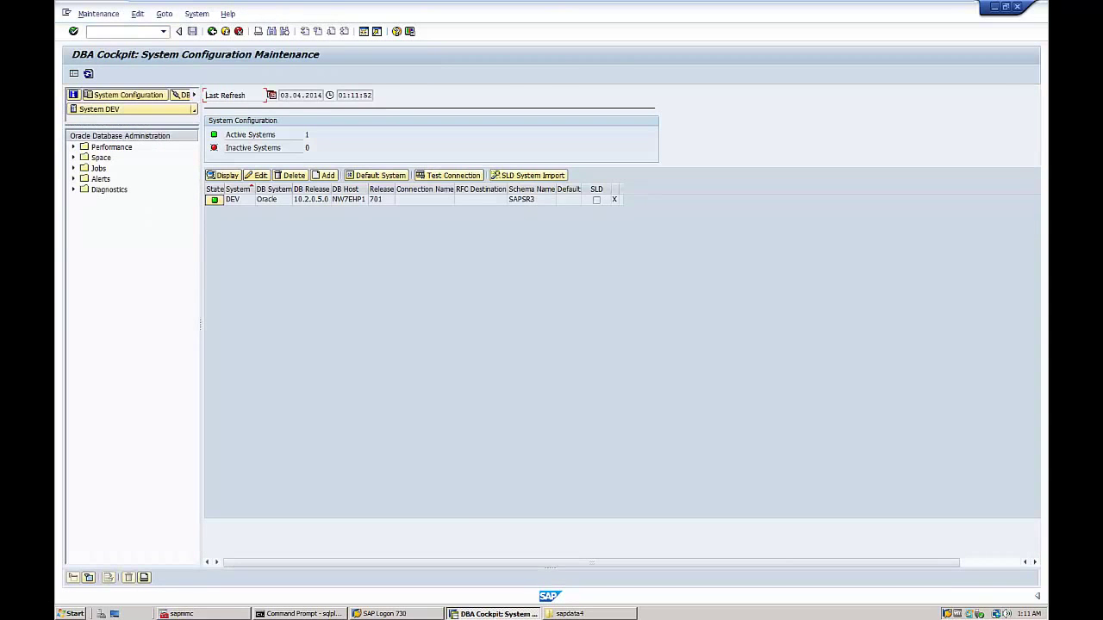
left_click(73, 157)
left_click(113, 178)
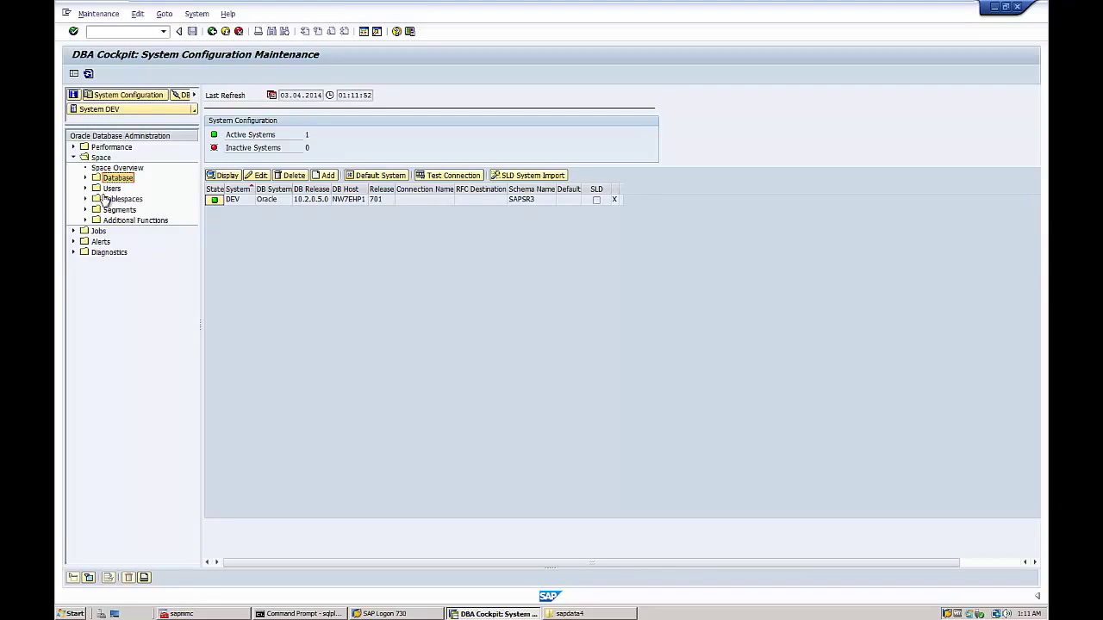
left_click(85, 199)
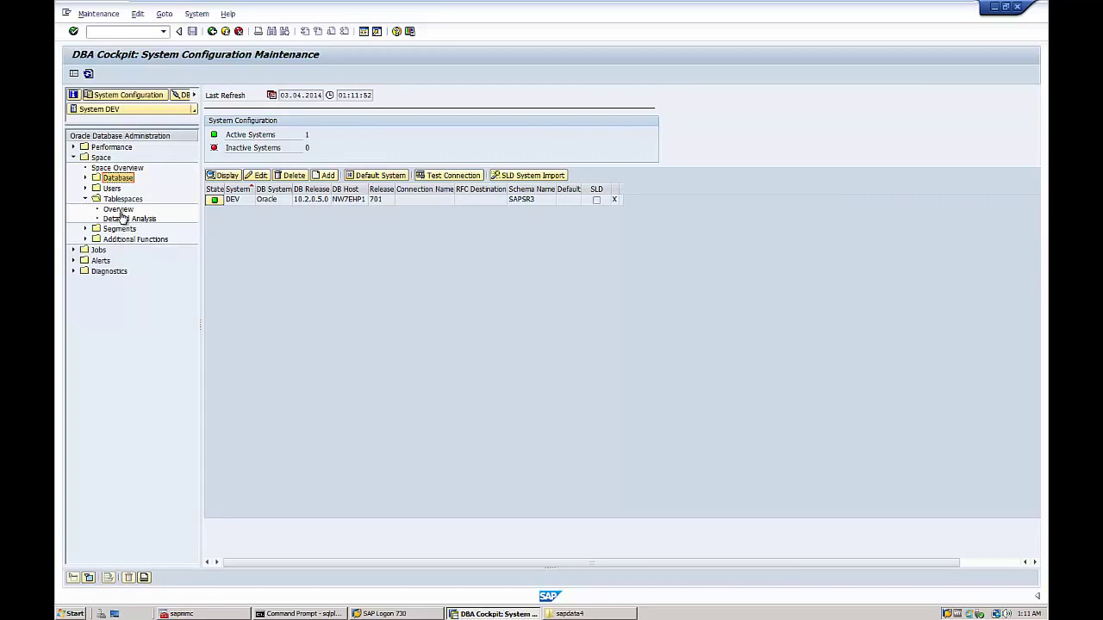
left_click(122, 213)
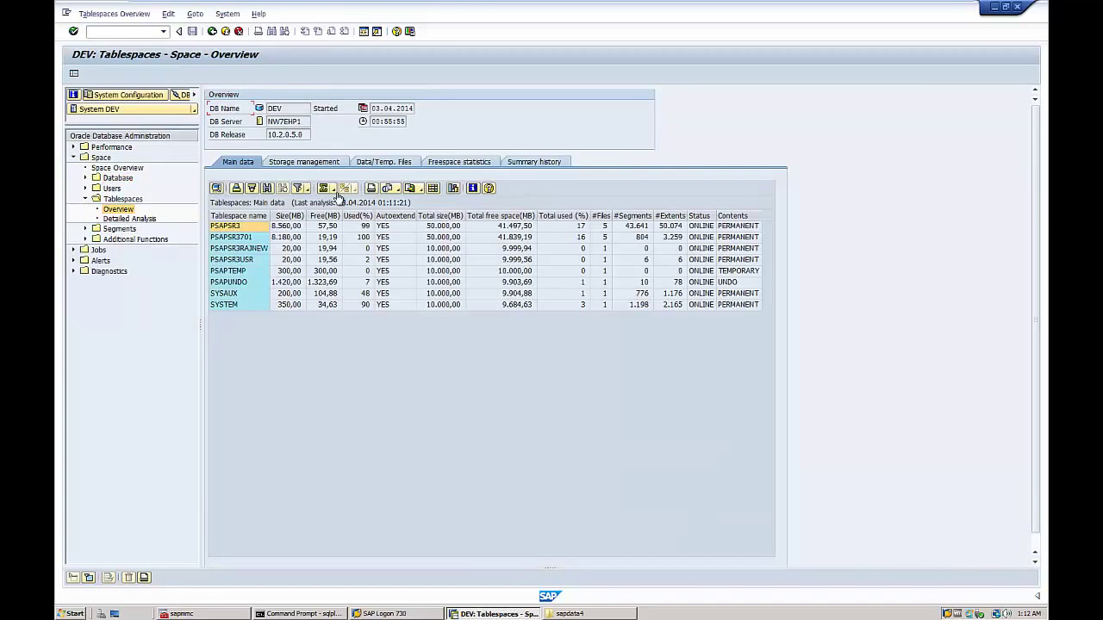
left_click(232, 250)
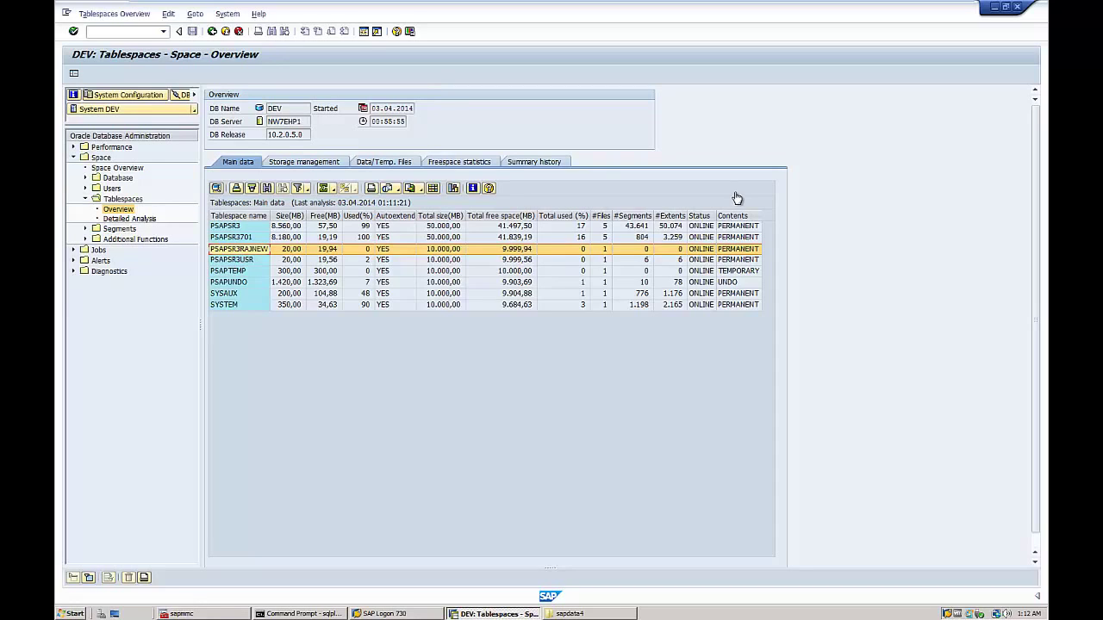
mouse_move(686, 5)
left_click(723, 7)
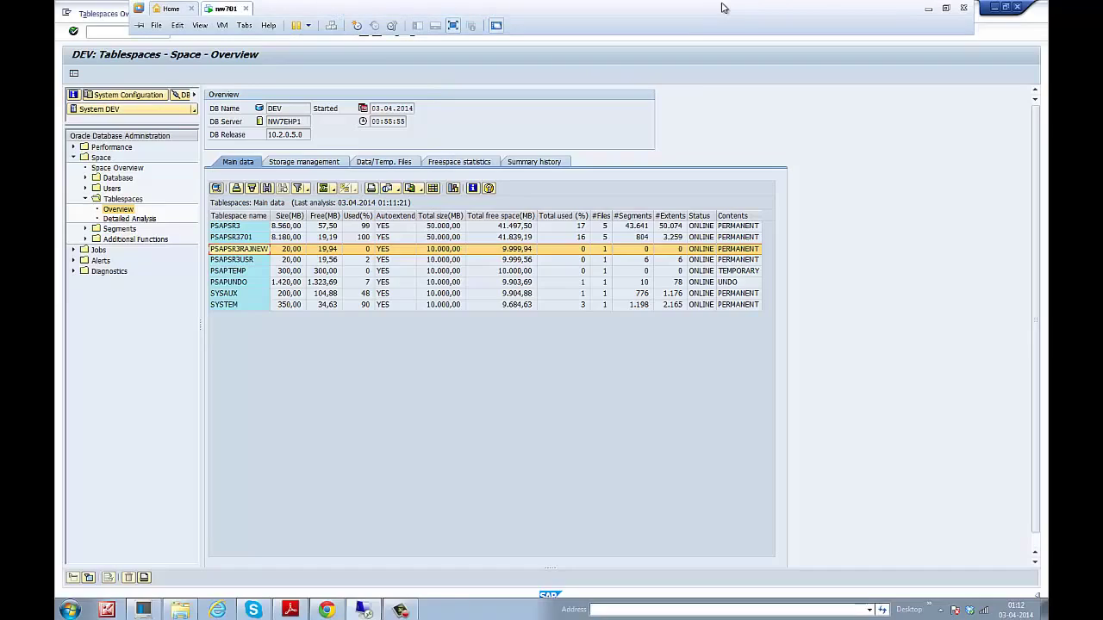